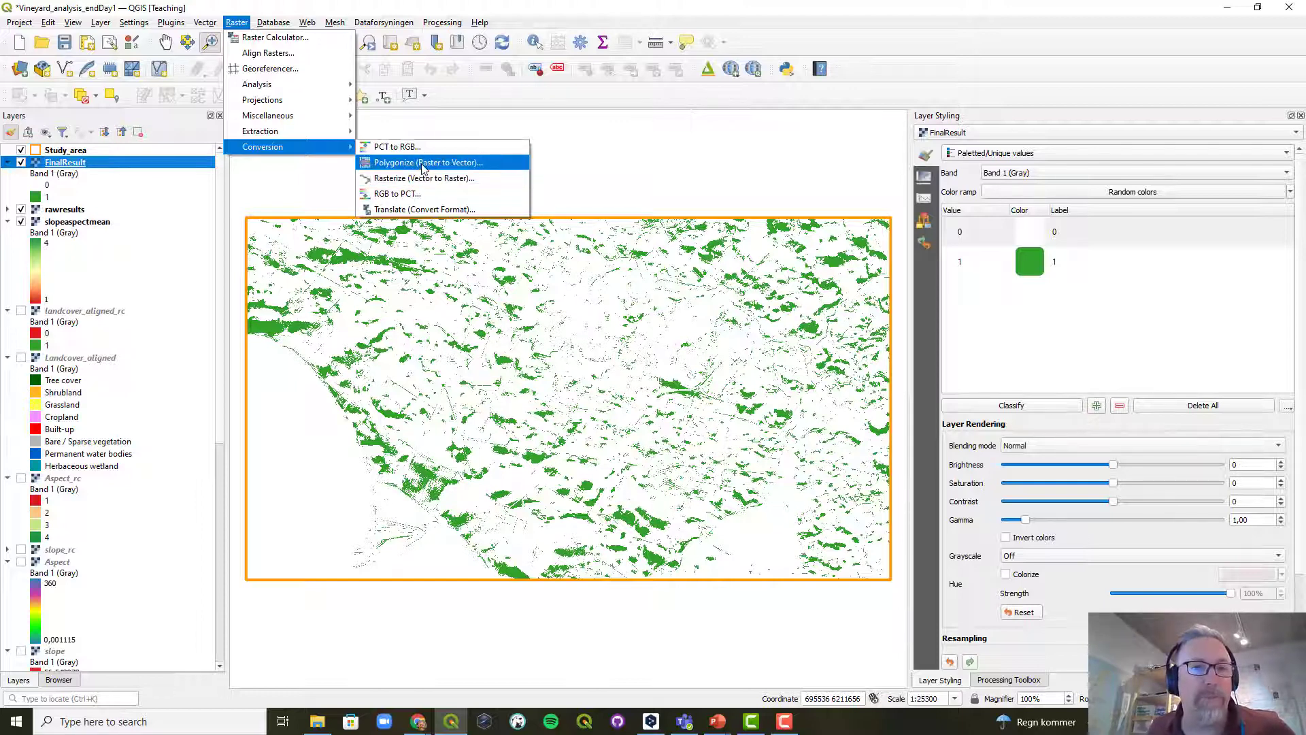
- Set up Polygonize for the FinalResult raster, with the output saved as the shapefile FinaResult_poly in the Day2 folder
left_click(423, 163)
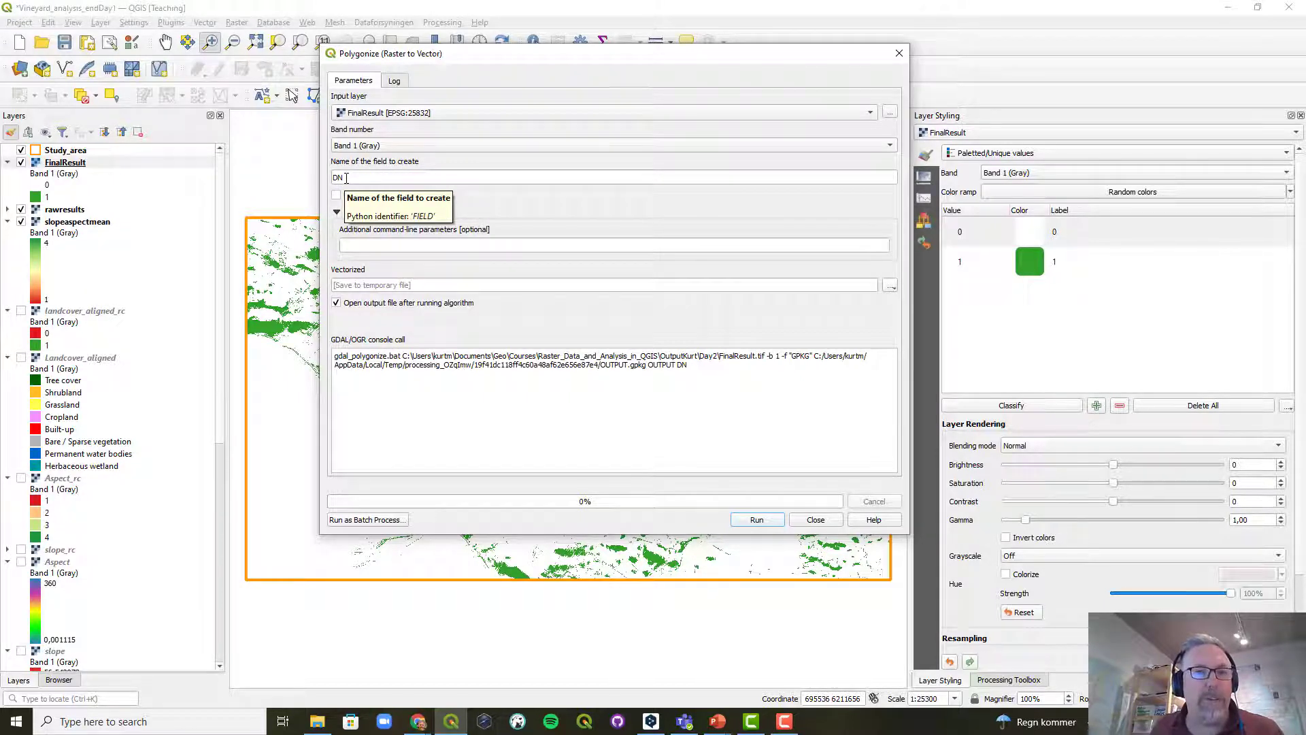
left_click_drag(346, 178, 333, 177)
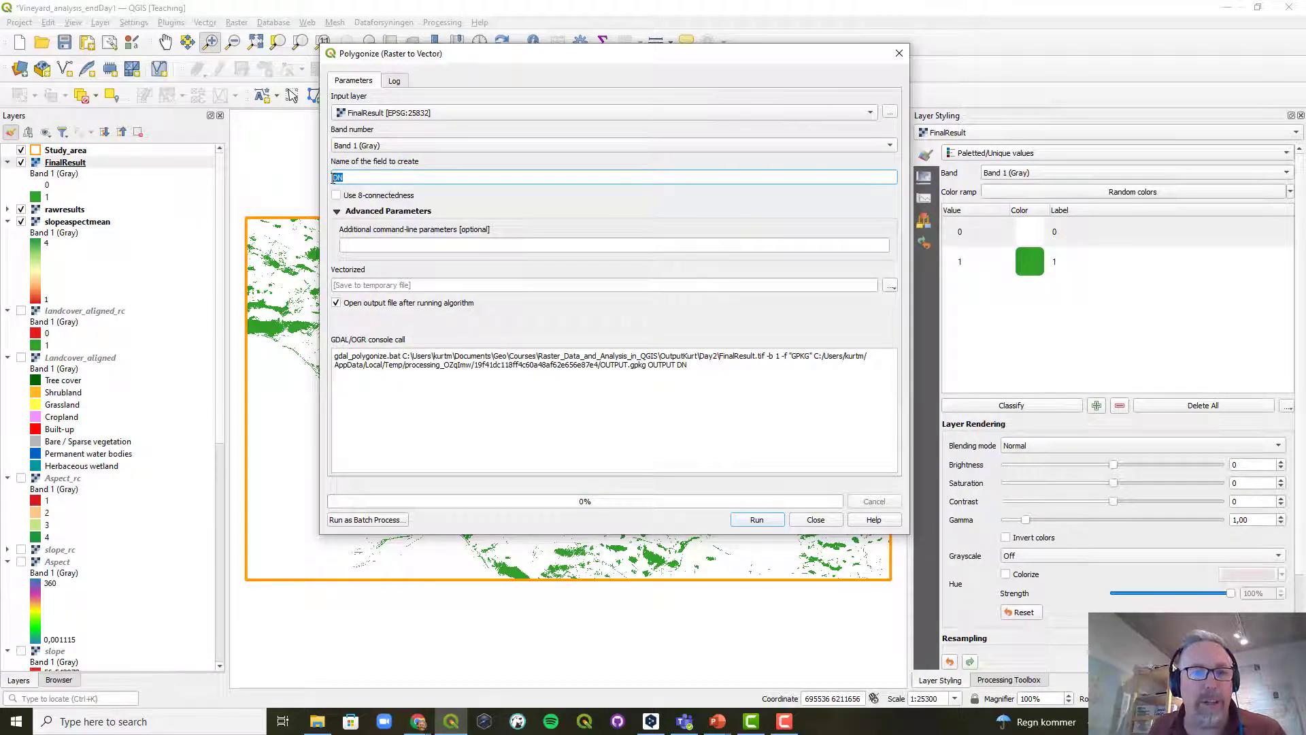
left_click(891, 289)
left_click(897, 315)
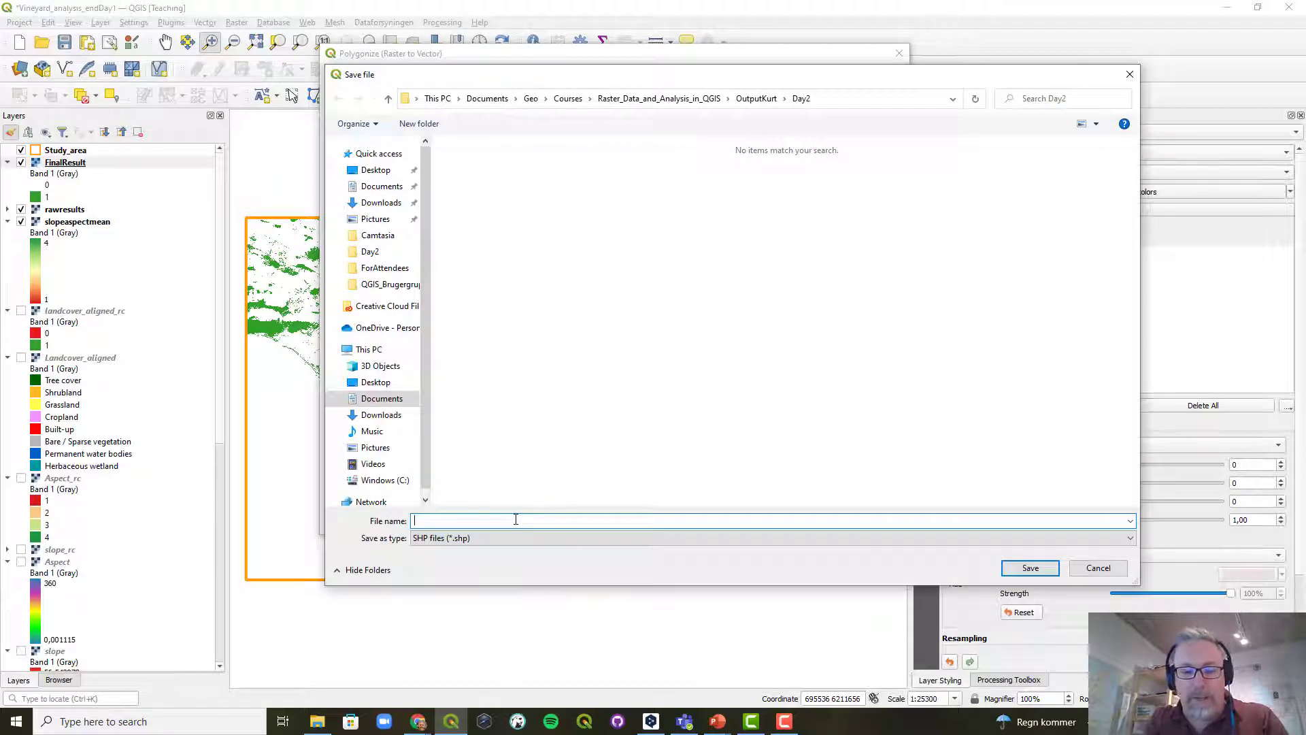
type("Finalres")
type("lt_poly")
key("Left")
key("Left")
key("Left")
key("Left")
key("Left")
key("Left")
key("Left")
key("Left")
key("Left")
key("Left")
key("BackSpace")
key("BackSpace")
type("R")
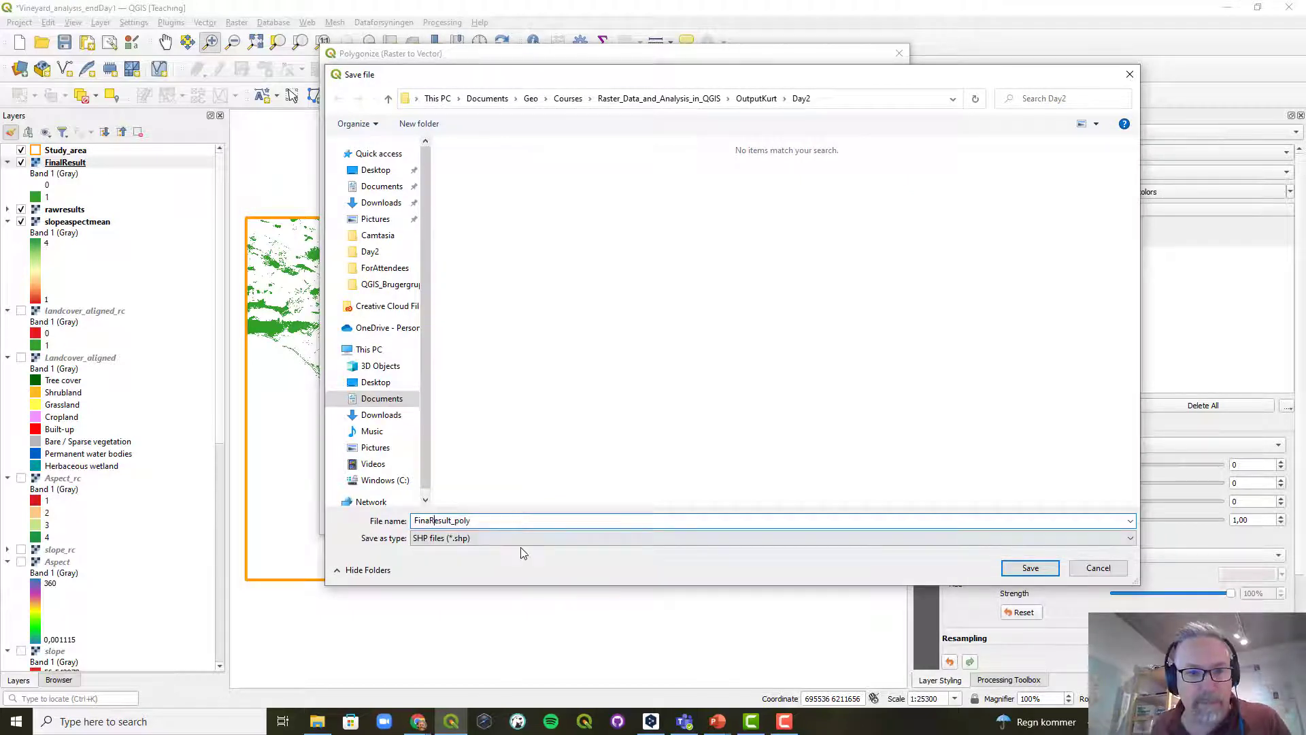
left_click(1029, 568)
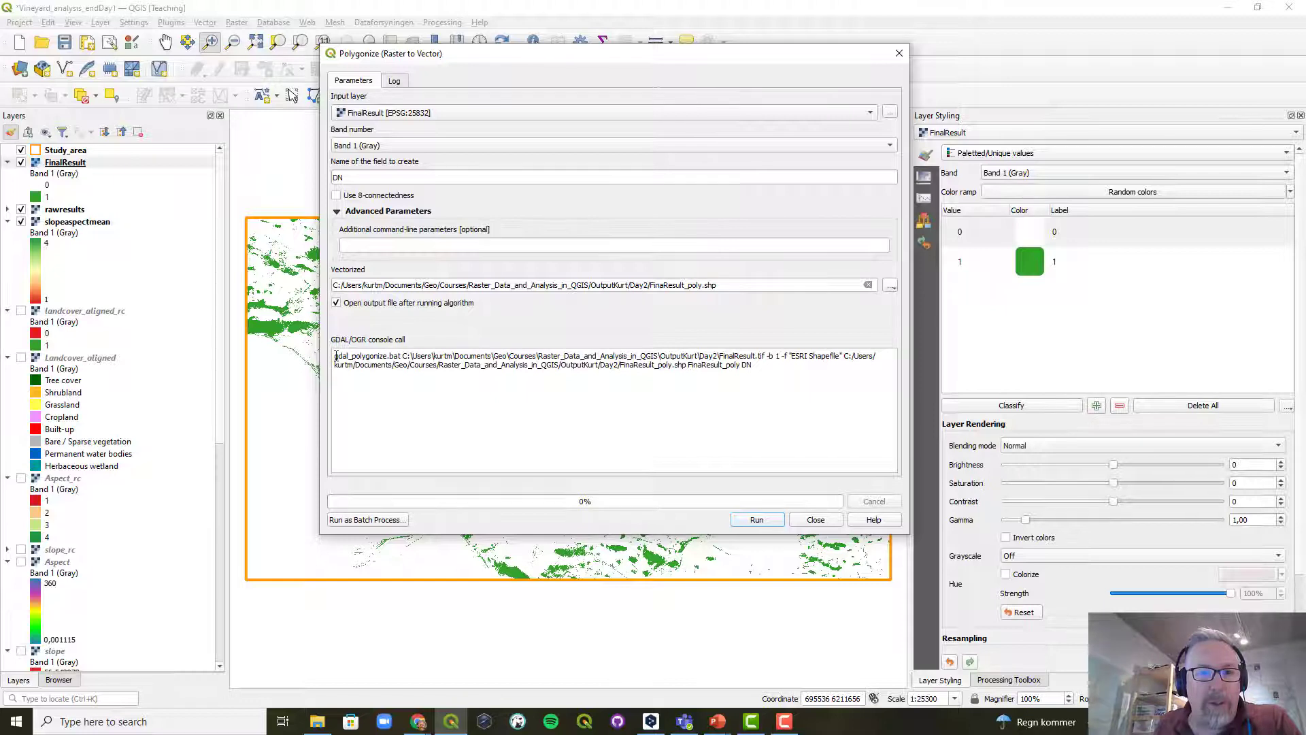
- Review the GDAL console call, run the polygonize conversion with field name DN and close the tool
left_click_drag(334, 355, 769, 364)
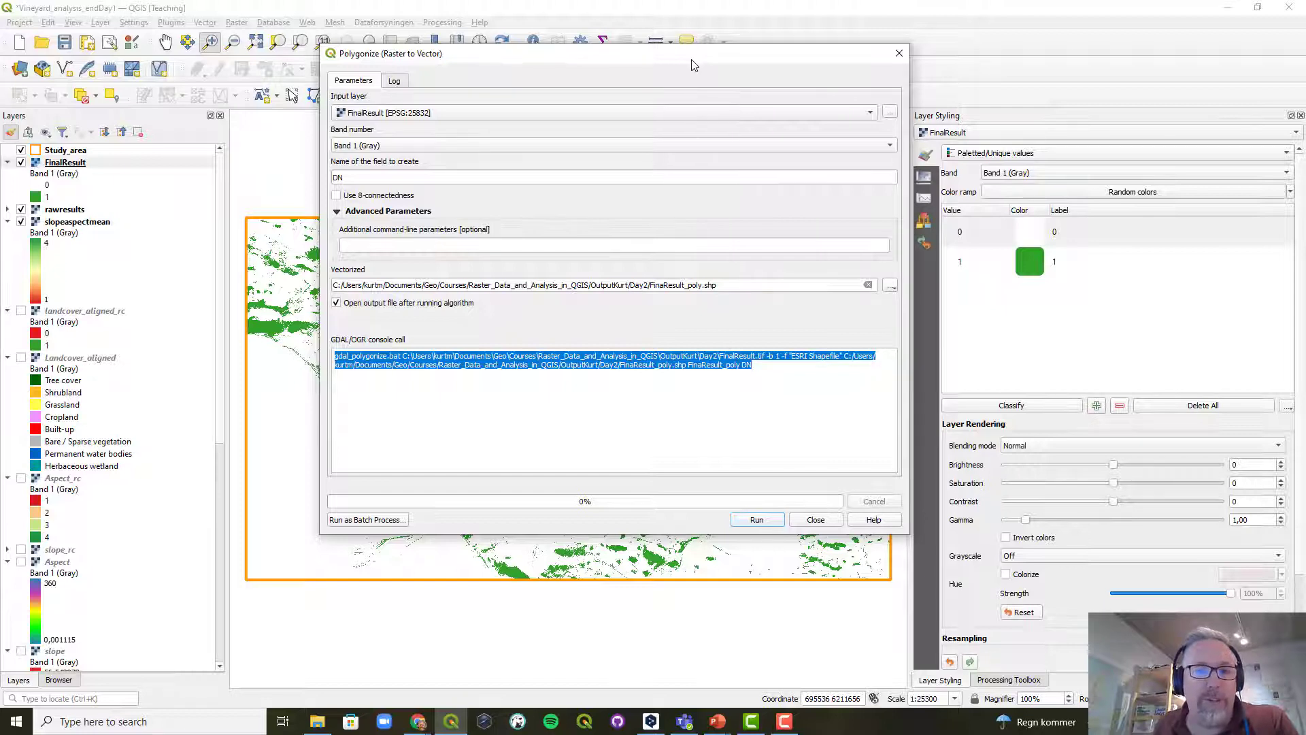
left_click(685, 196)
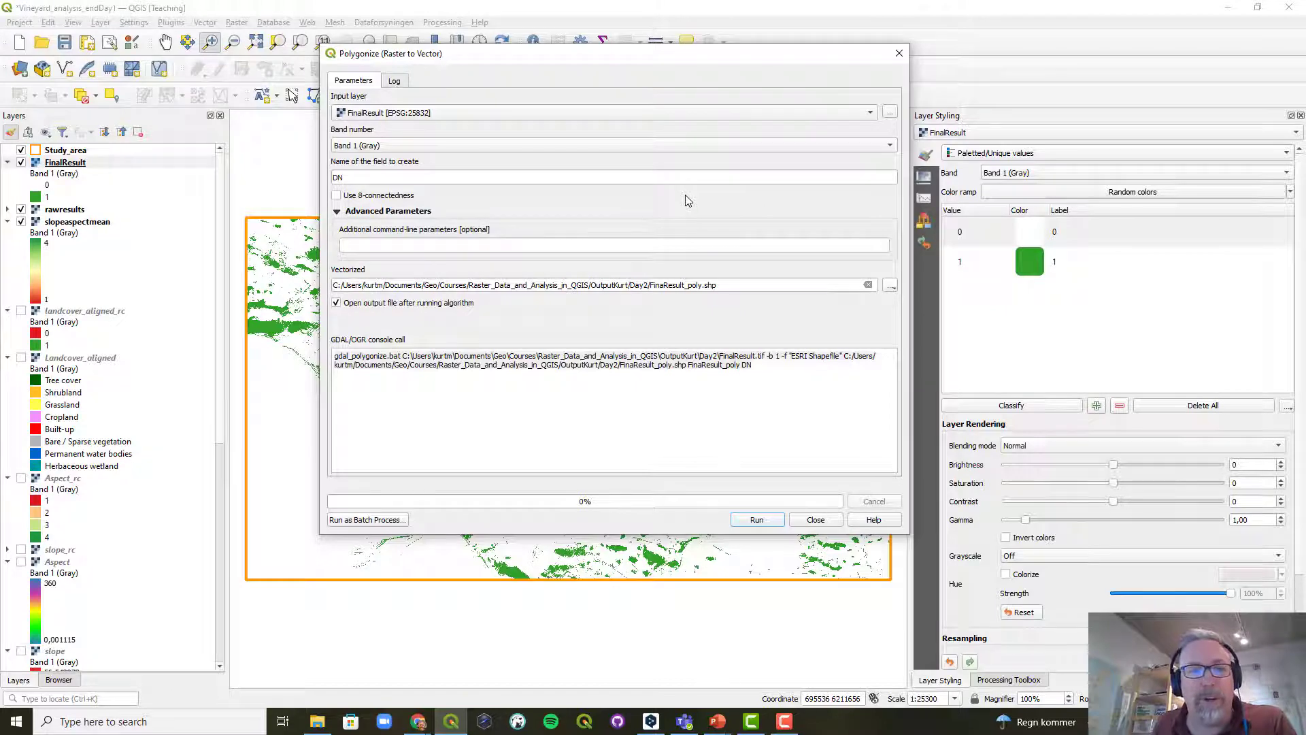
left_click(757, 520)
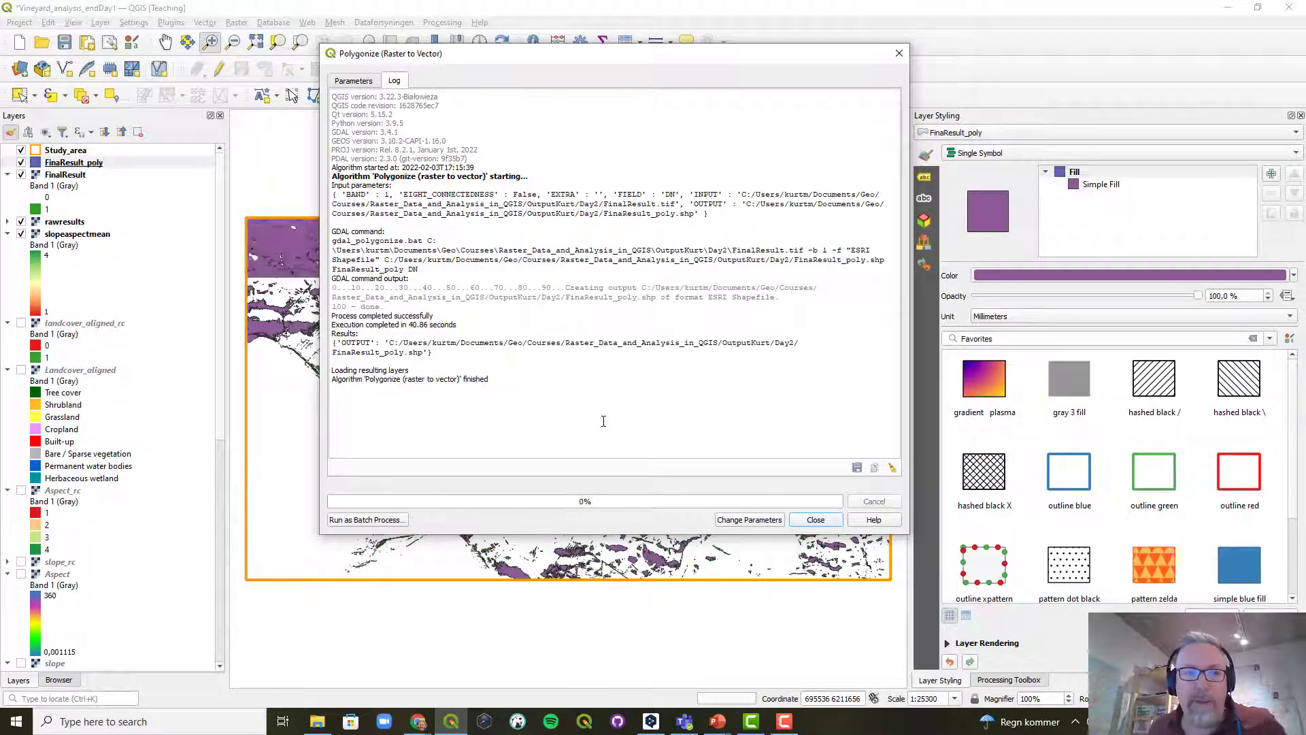
left_click(816, 520)
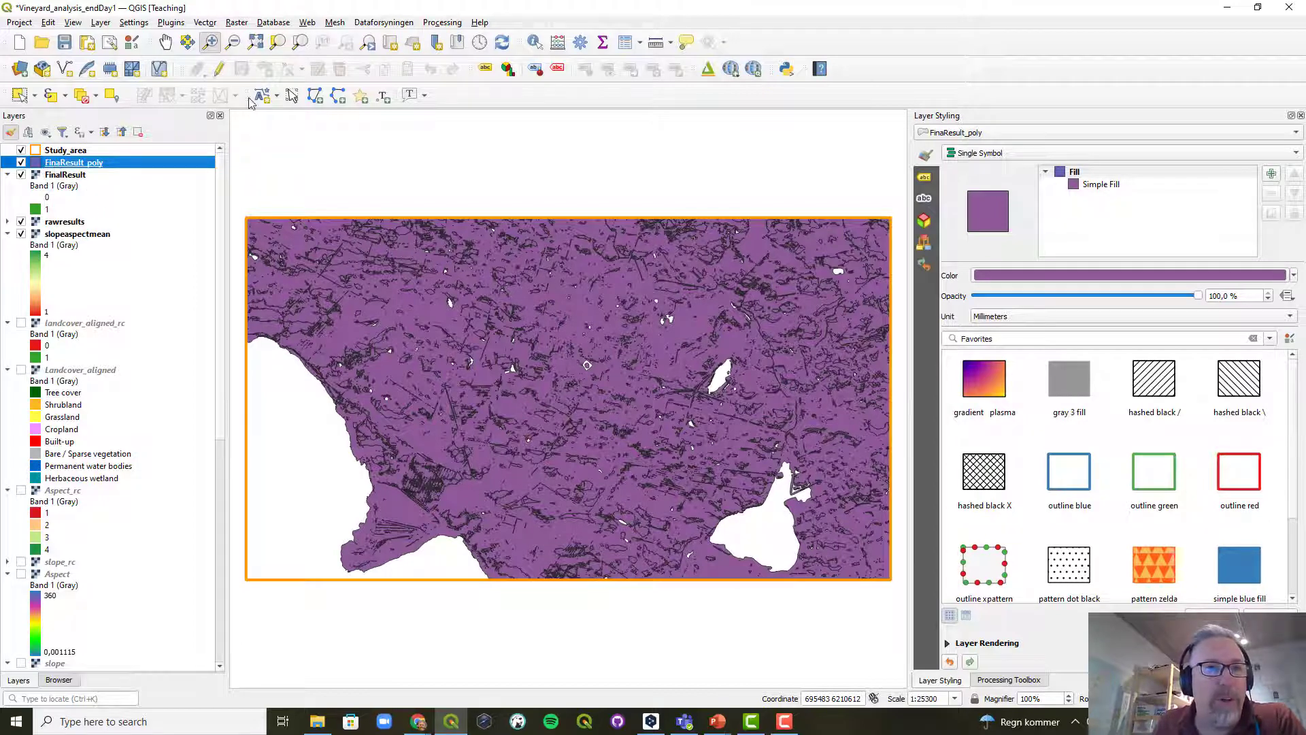
- Delete all FinaResult_poly features that match the expression "DN" = 0 and save the layer edits
left_click(624, 44)
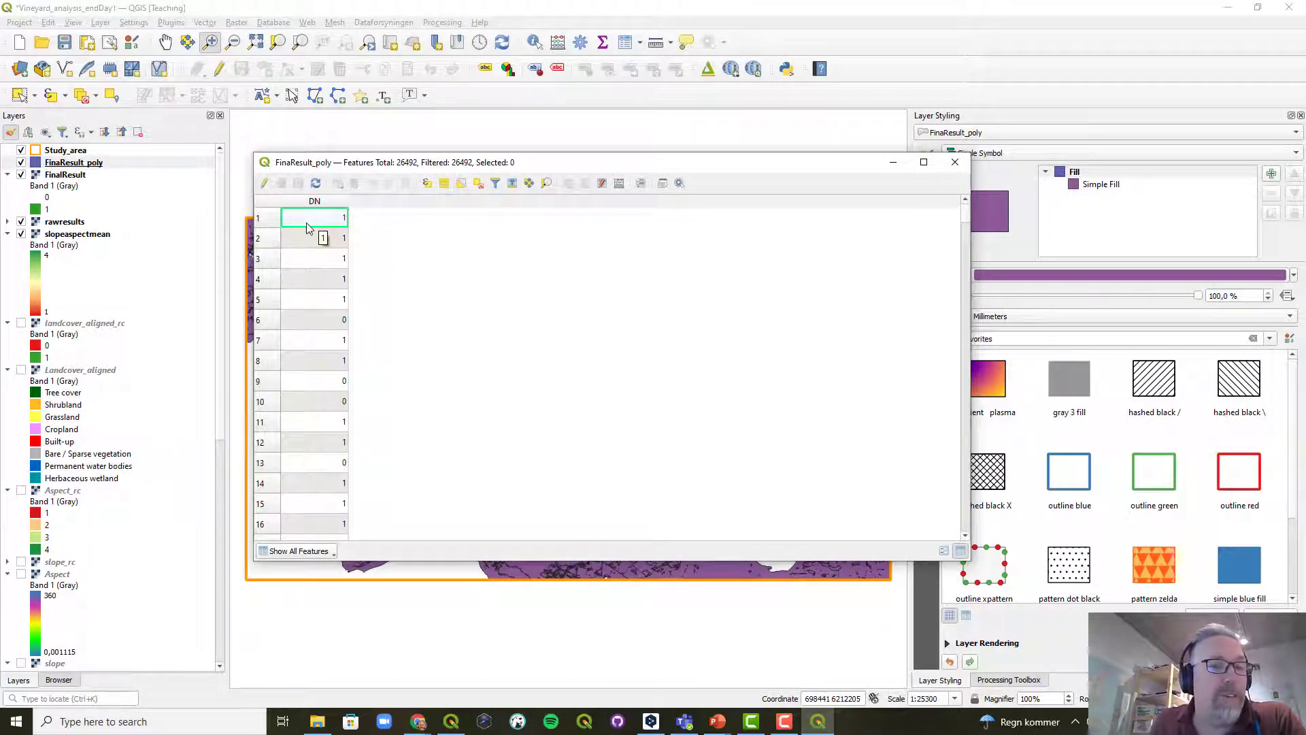
left_click(265, 183)
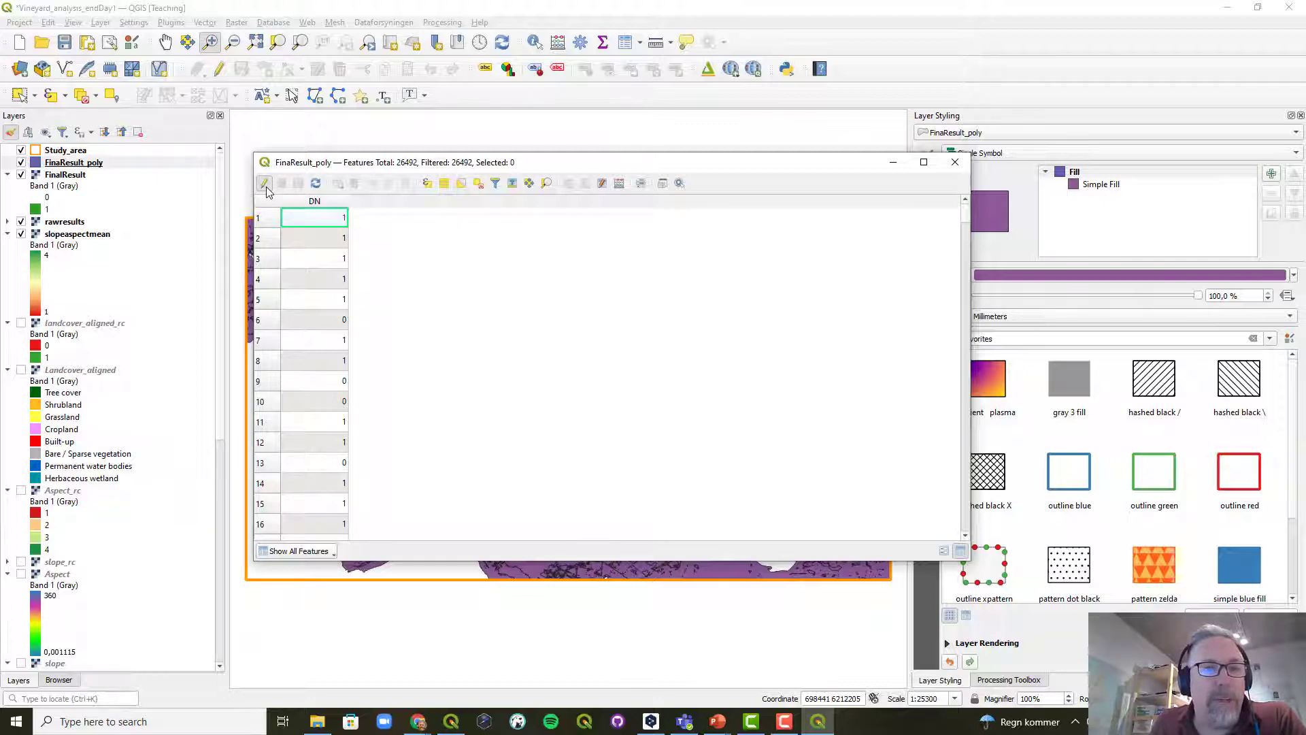
left_click(426, 184)
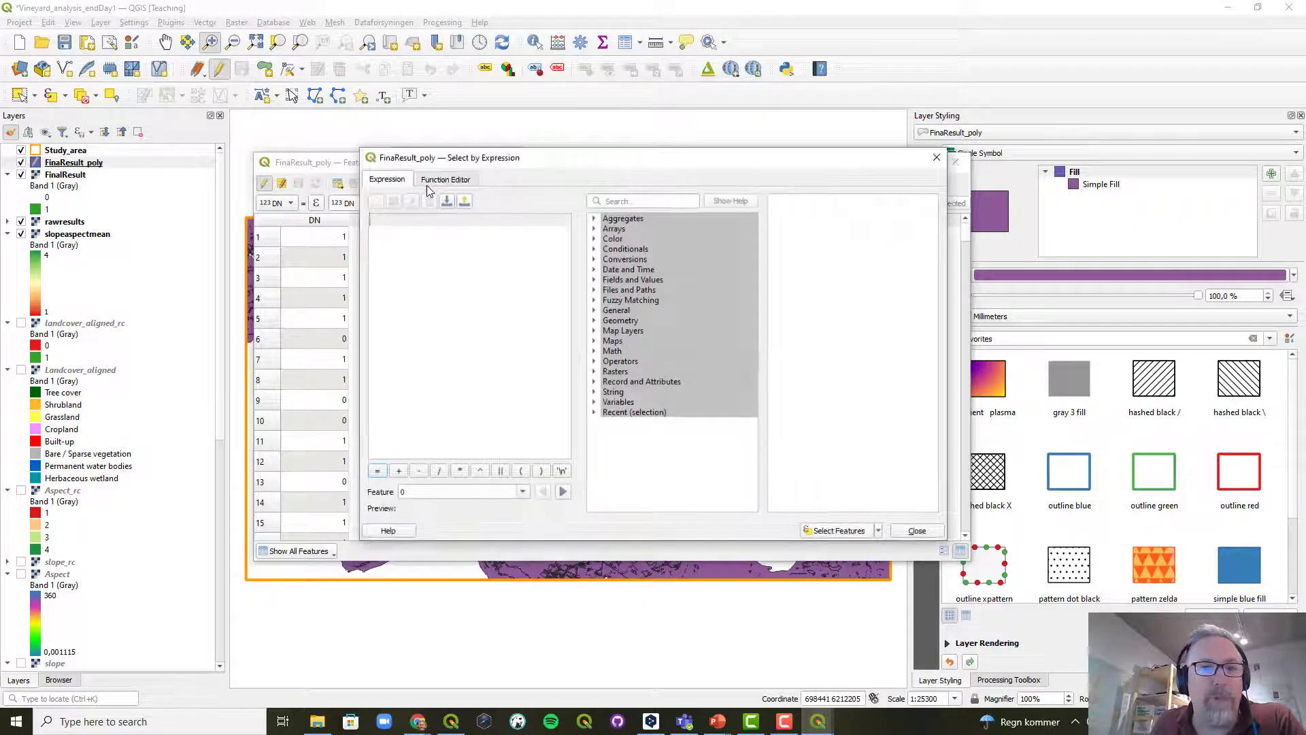
left_click(594, 280)
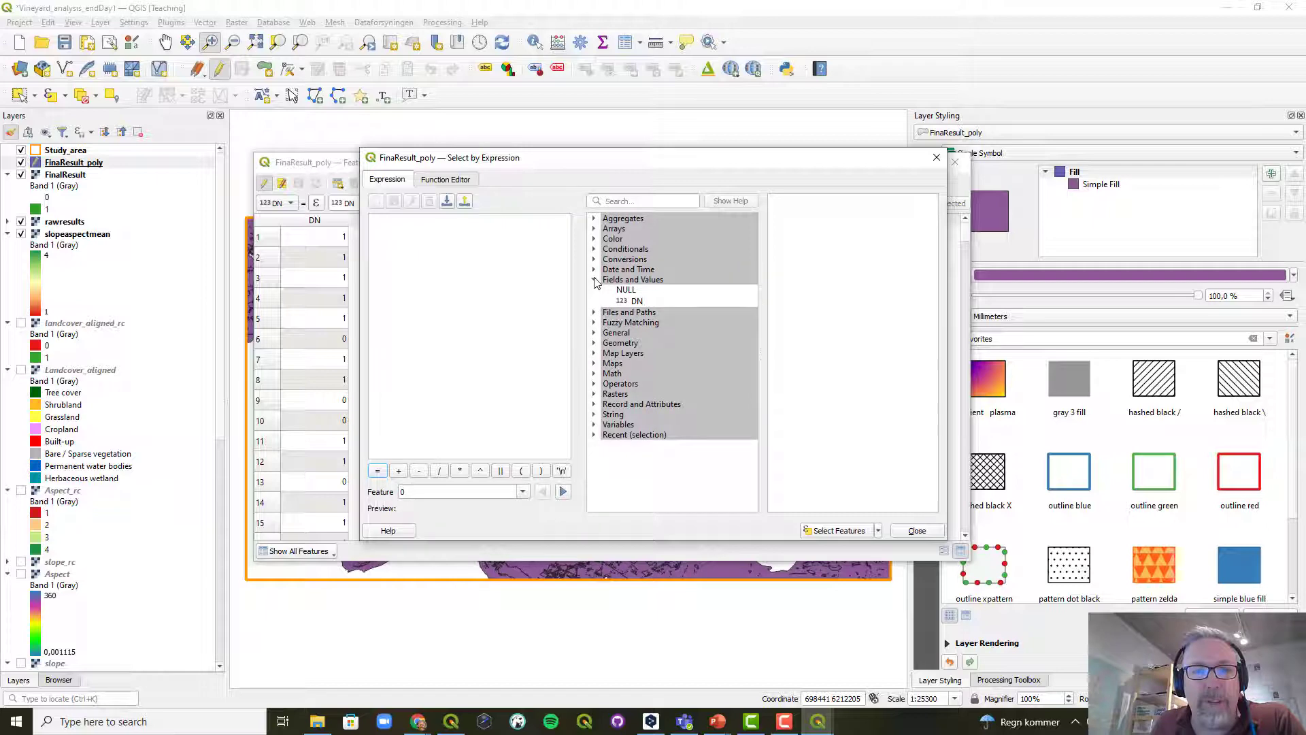
double_click(636, 302)
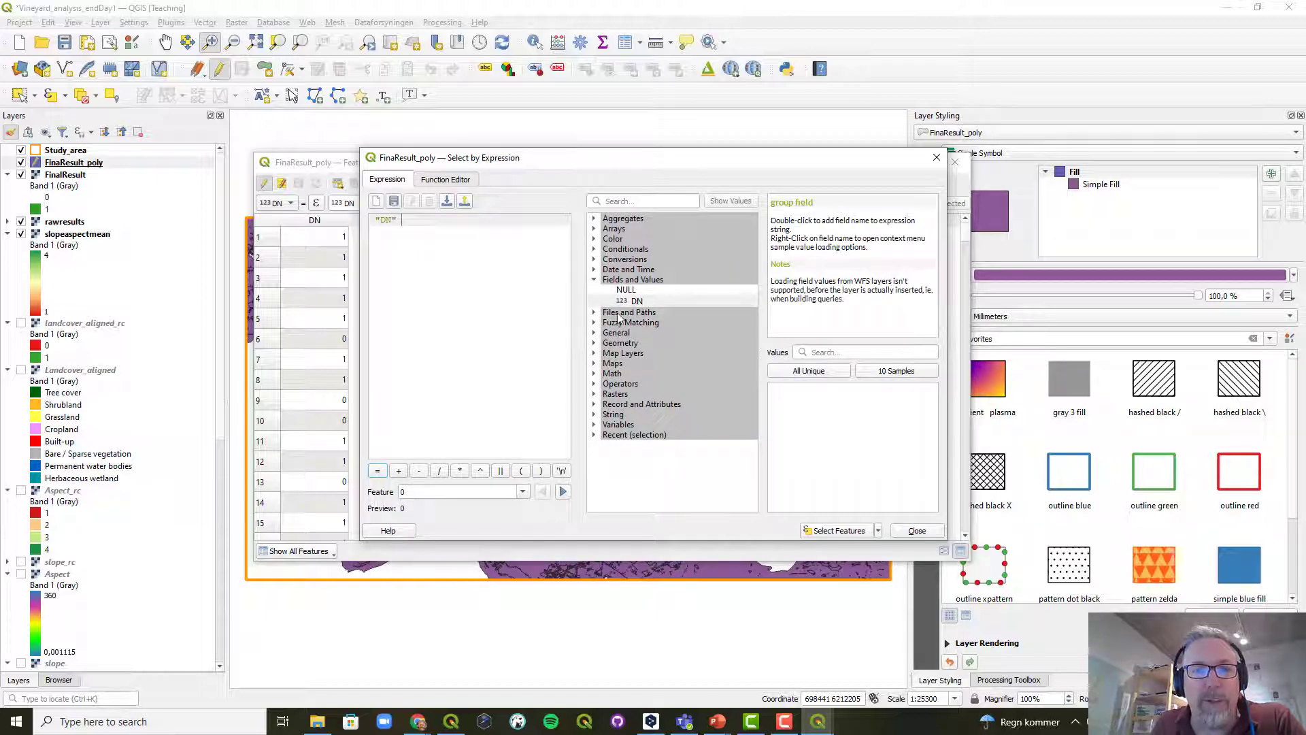
left_click(808, 374)
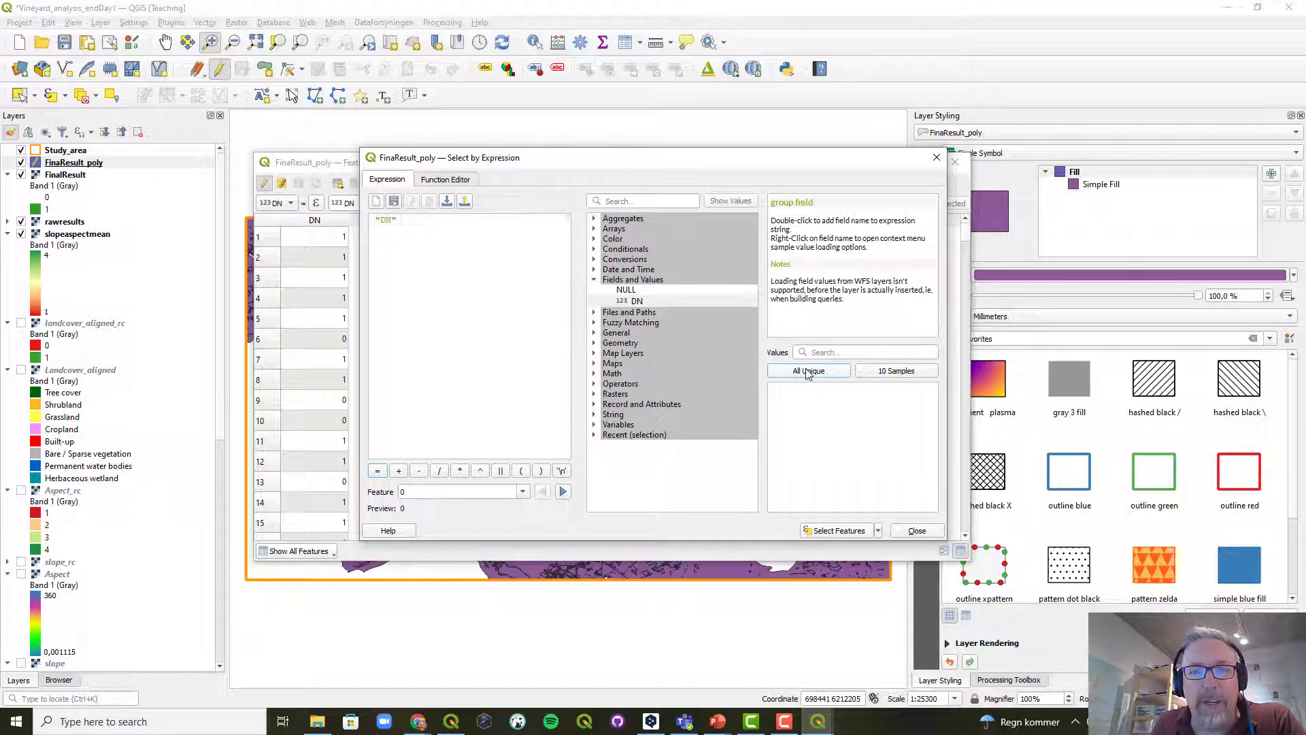
left_click(378, 470)
double_click(773, 386)
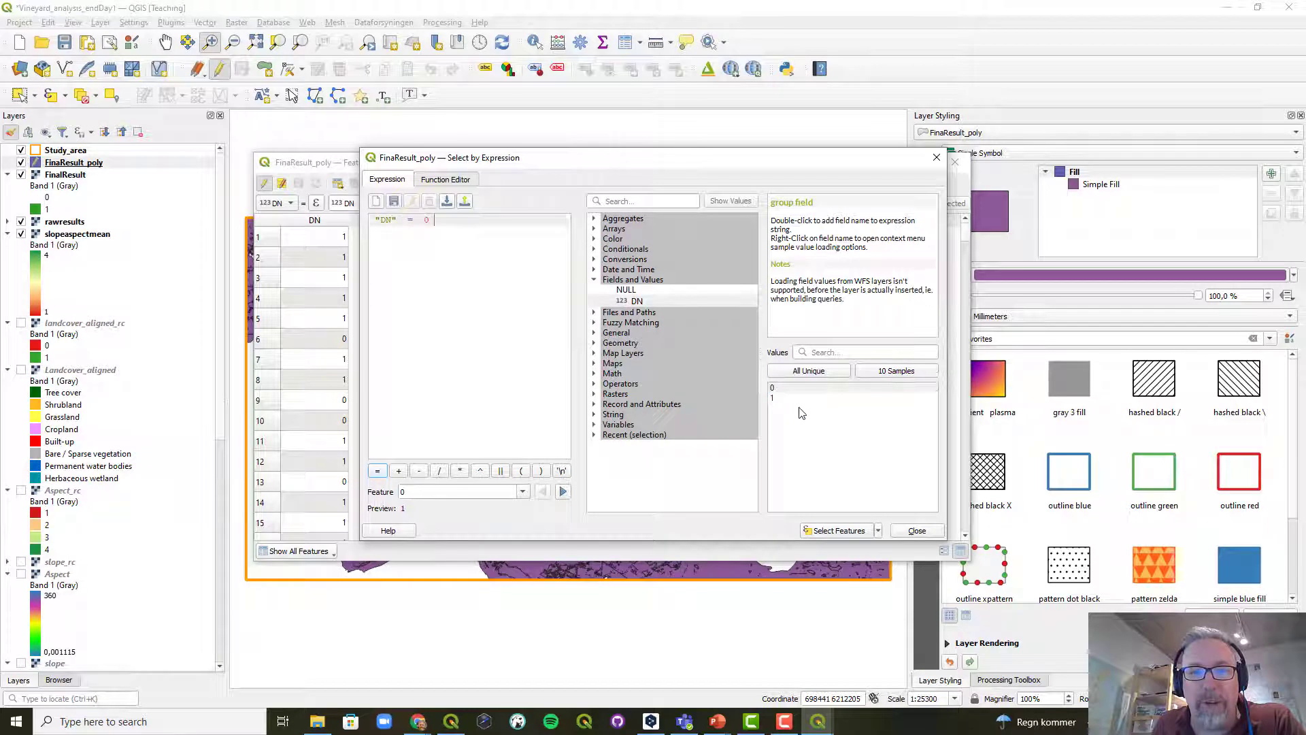
left_click(833, 531)
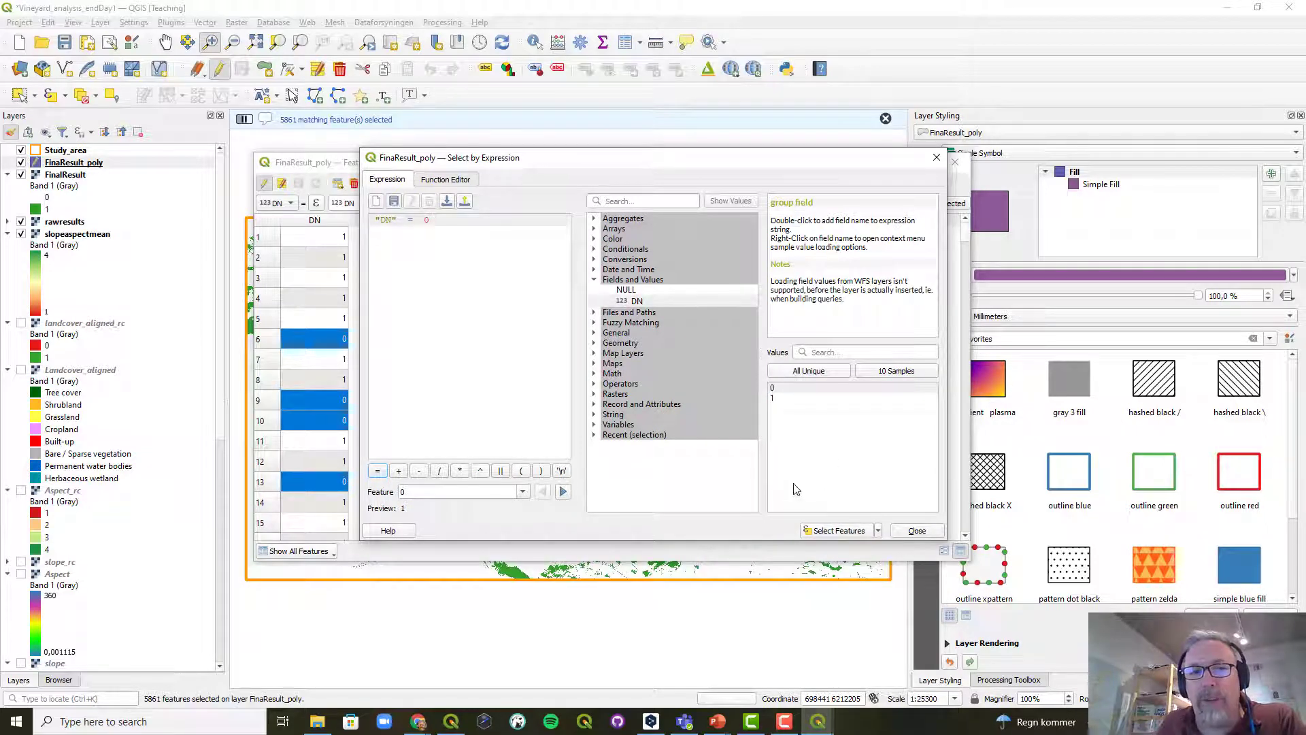
left_click(924, 533)
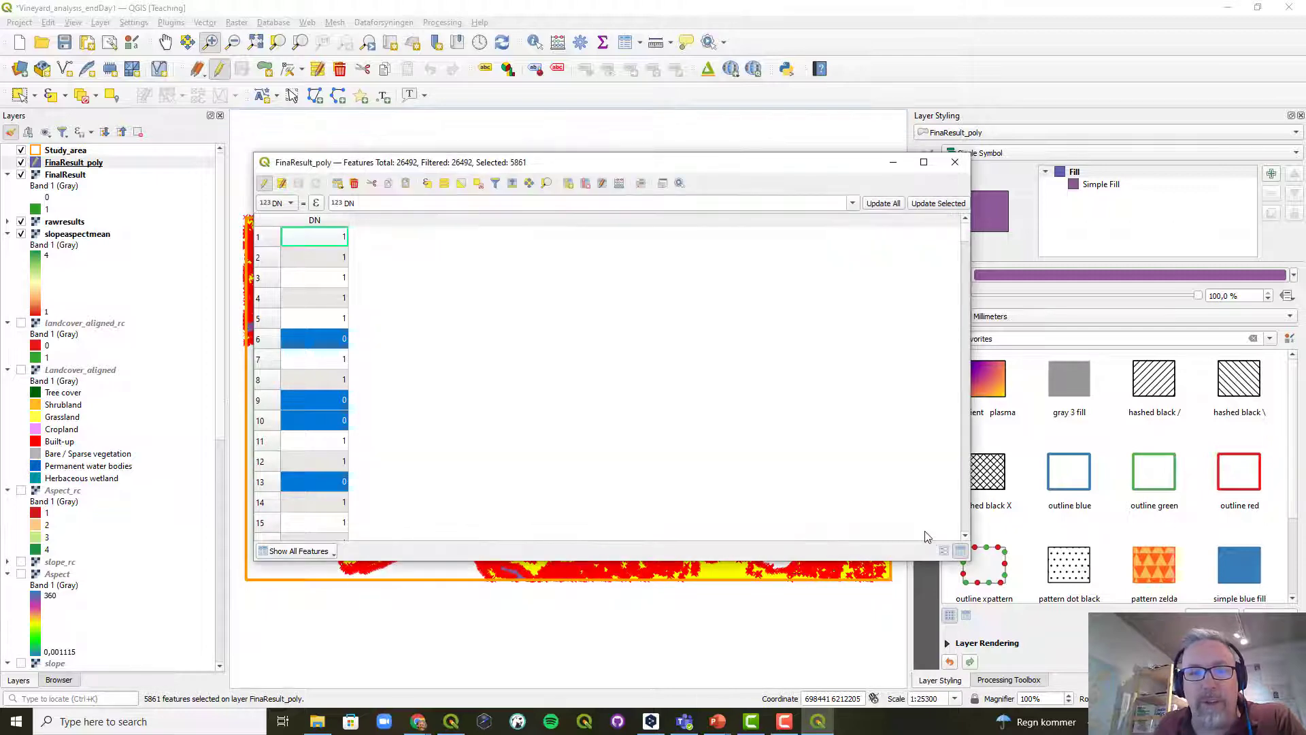
left_click(354, 184)
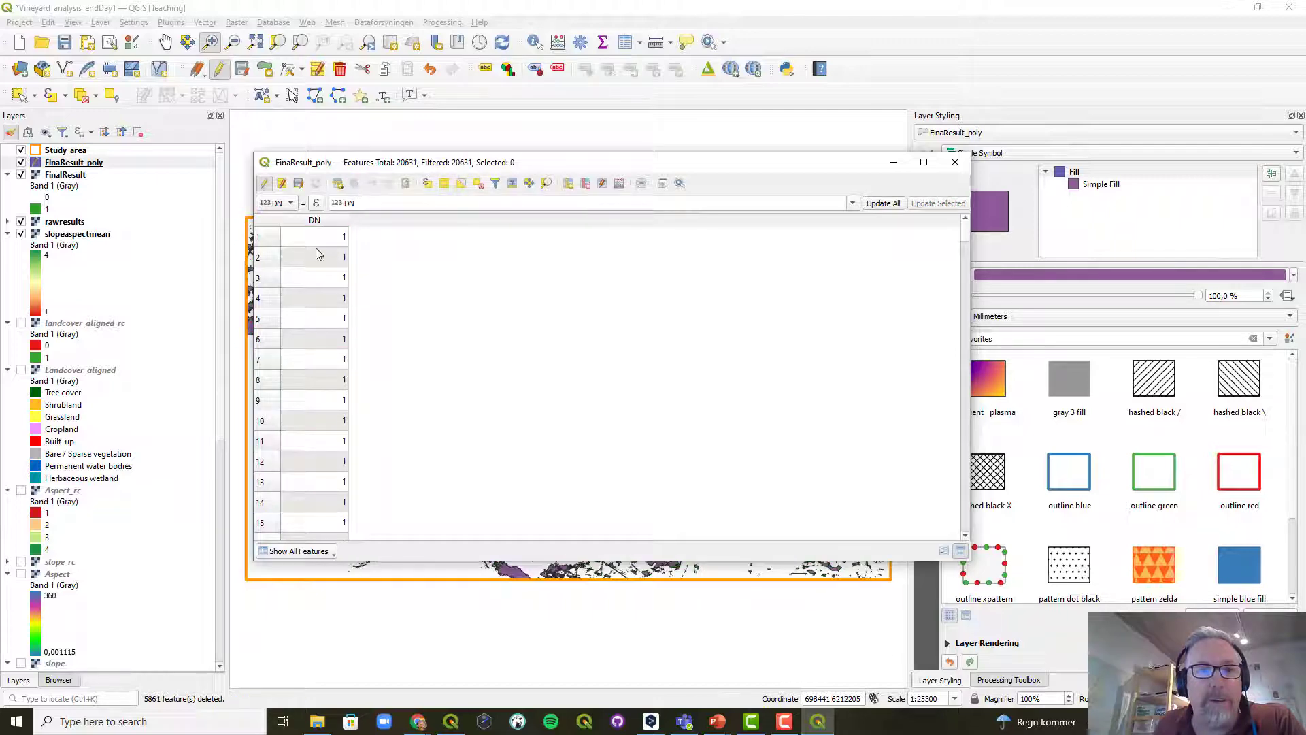
left_click(265, 184)
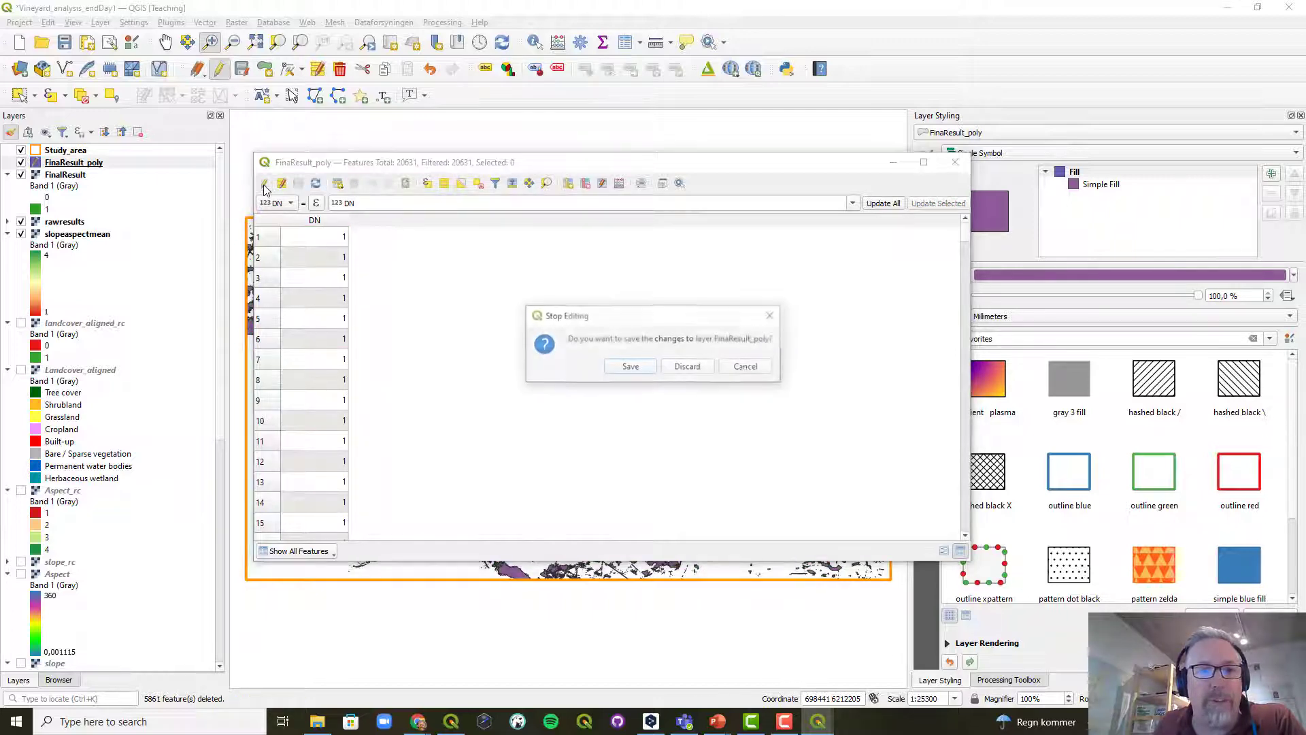
left_click(630, 368)
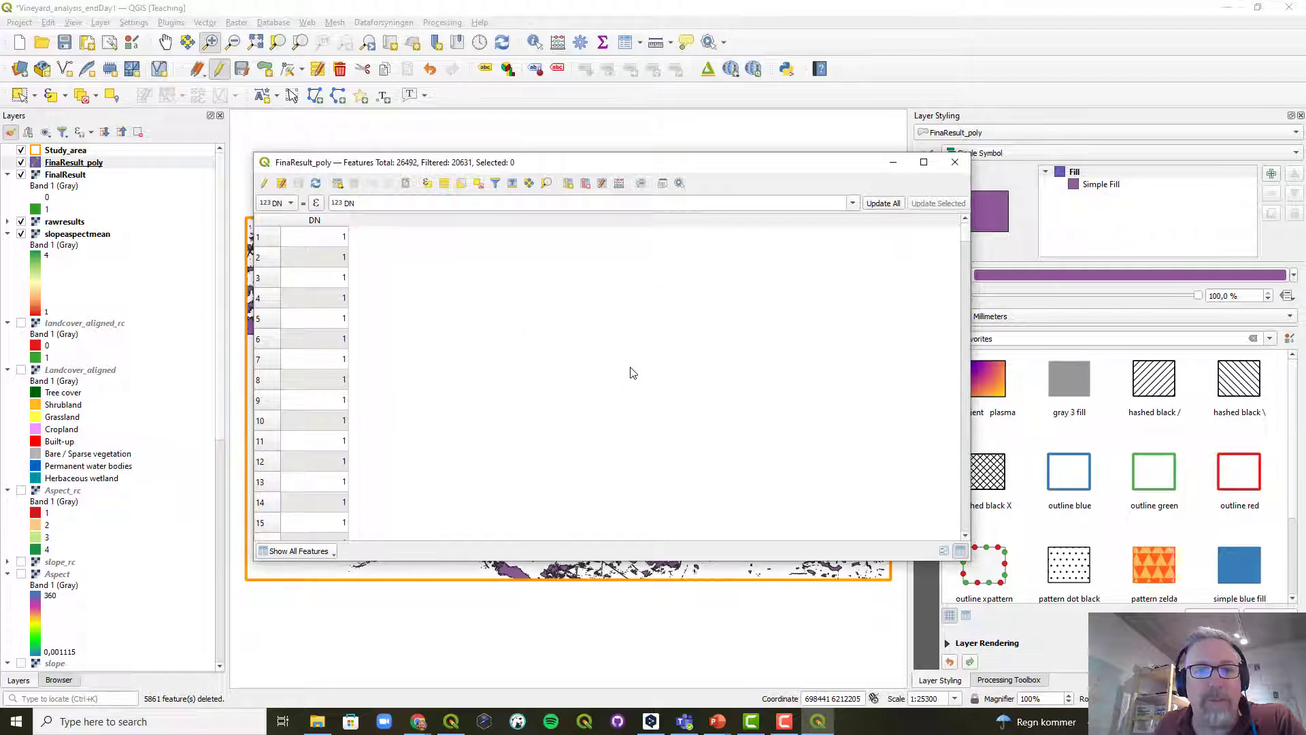
left_click(954, 162)
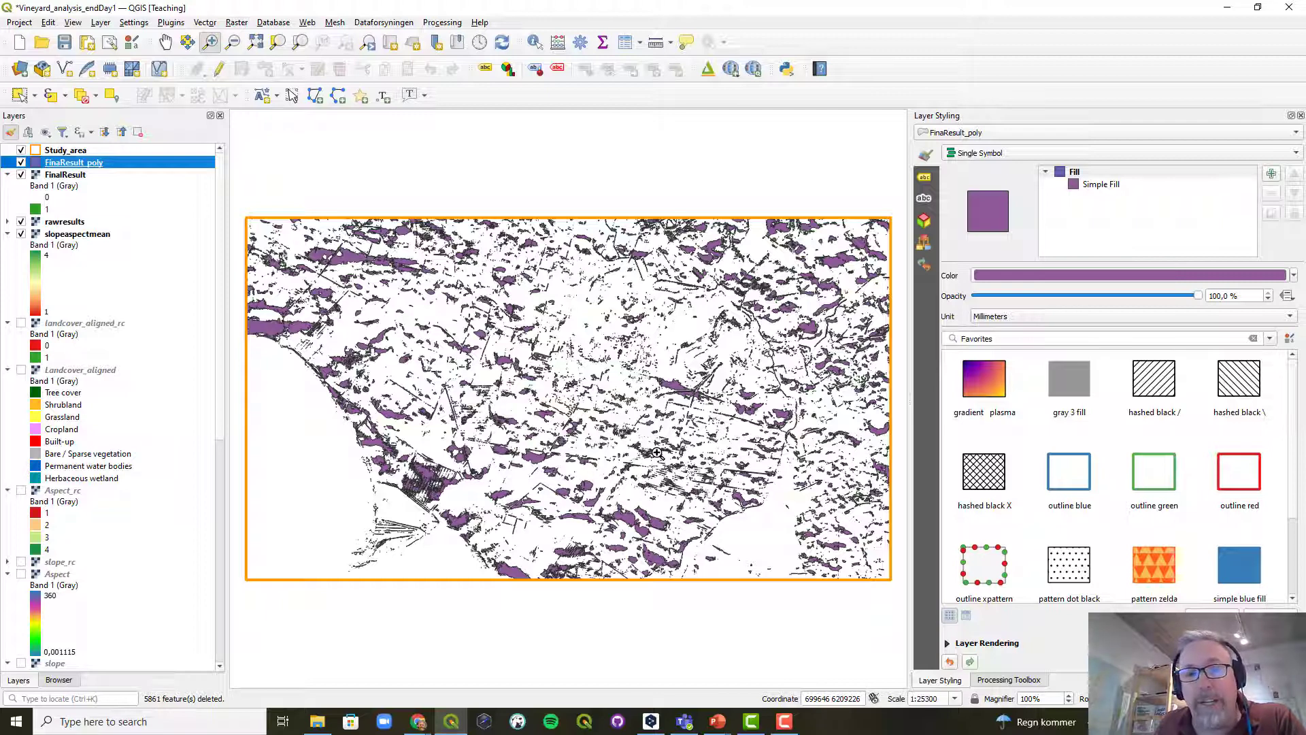
- Compare the FinaResult_poly polygons with the FinalResult raster by toggling layer visibility and examining one patch up close
left_click(21, 162)
left_click(21, 162)
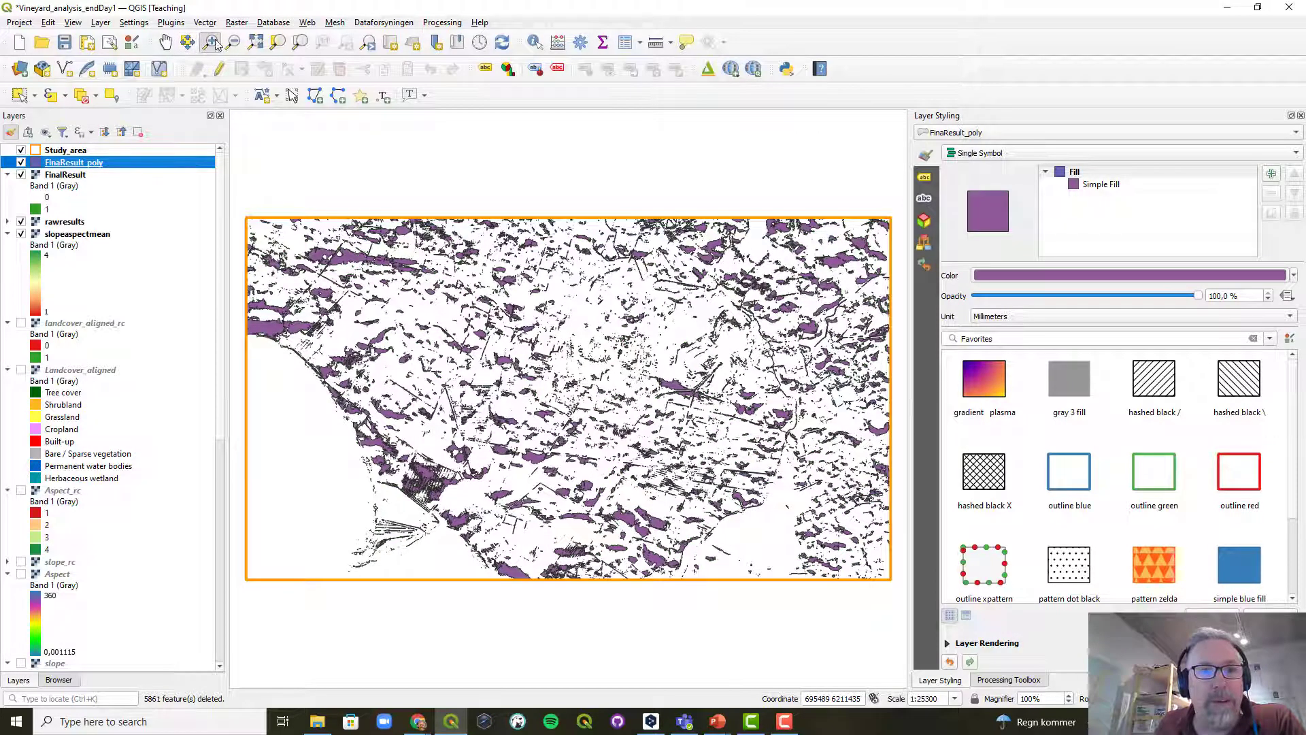
left_click_drag(485, 294, 524, 319)
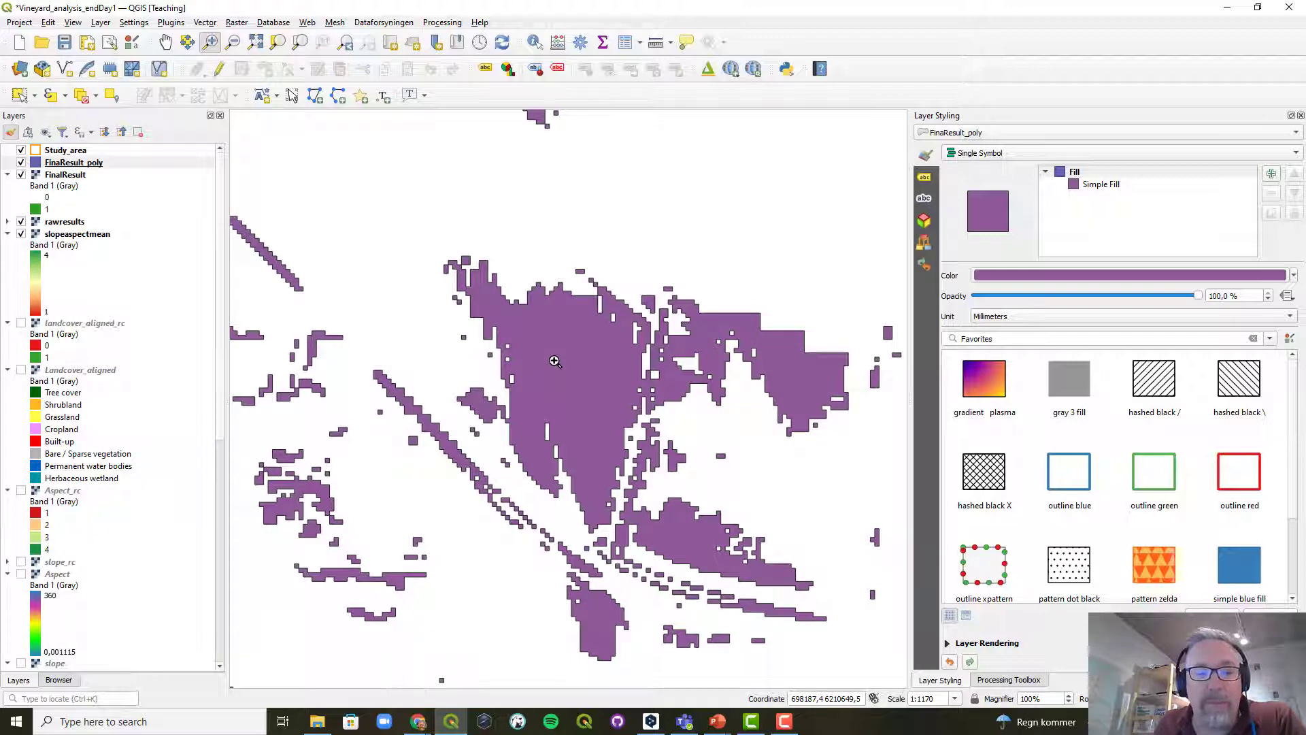
left_click(21, 175)
key("ctrl+shift+f")
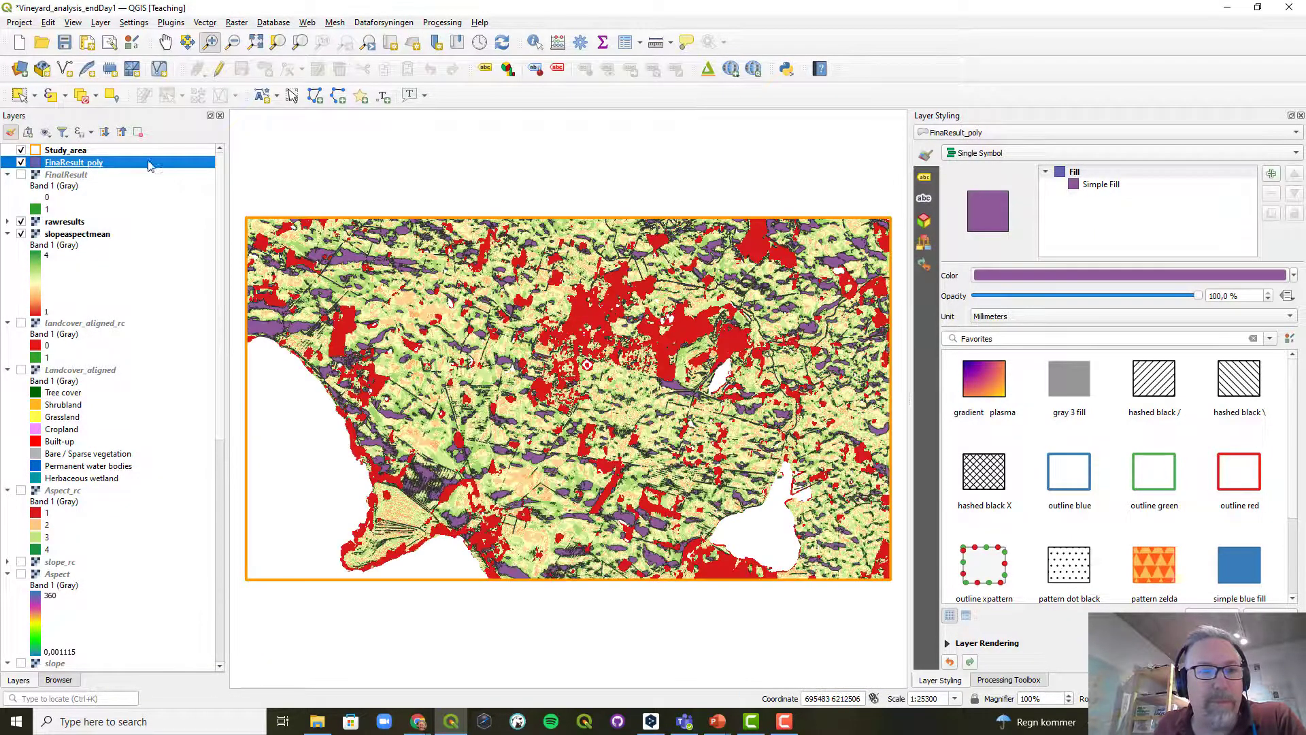
left_click(21, 175)
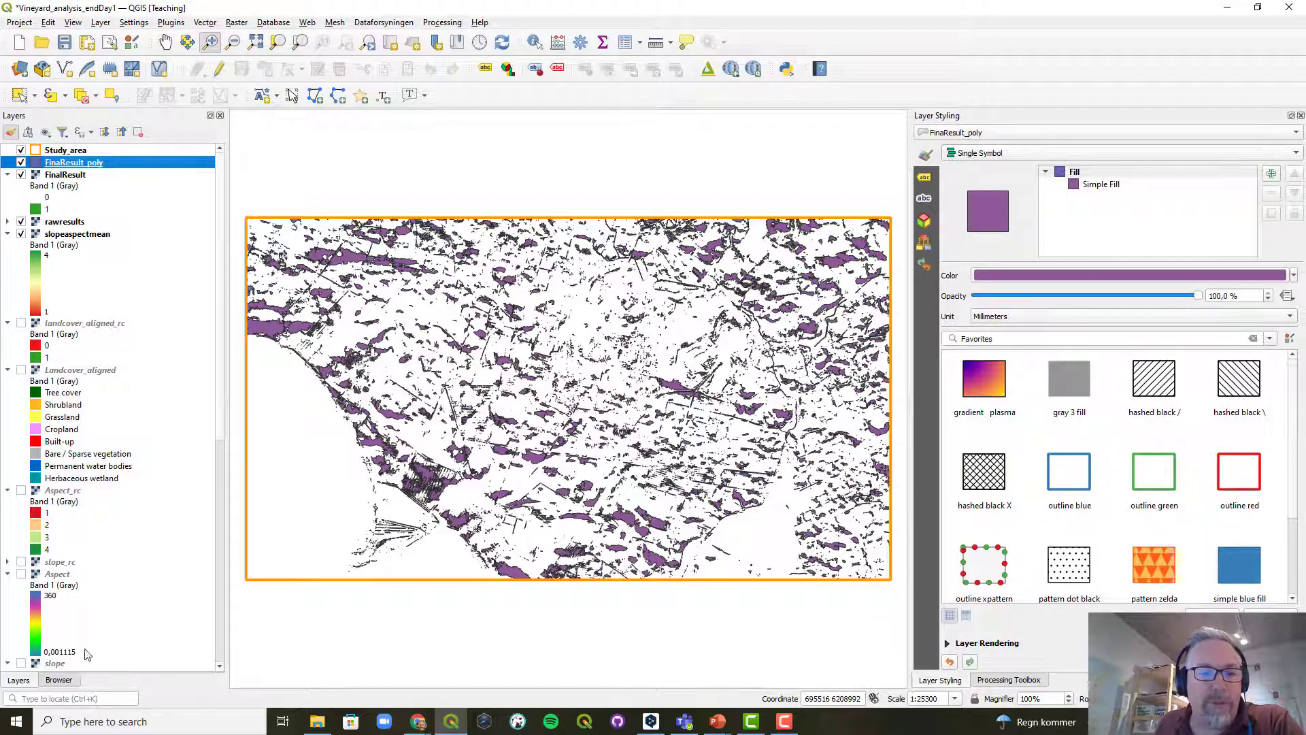
- Add the soils layer from VectorData.gpkg to the map and expand its legend in the layer list
left_click(66, 681)
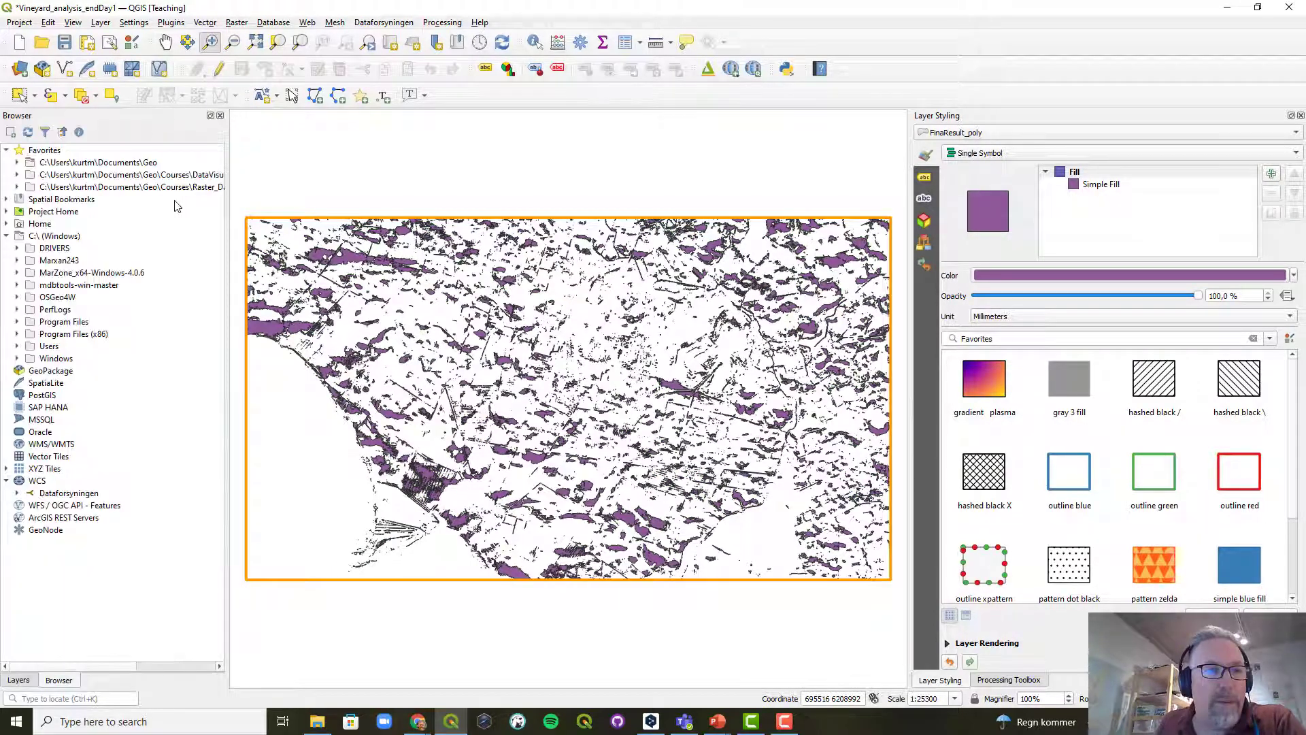
left_click(17, 187)
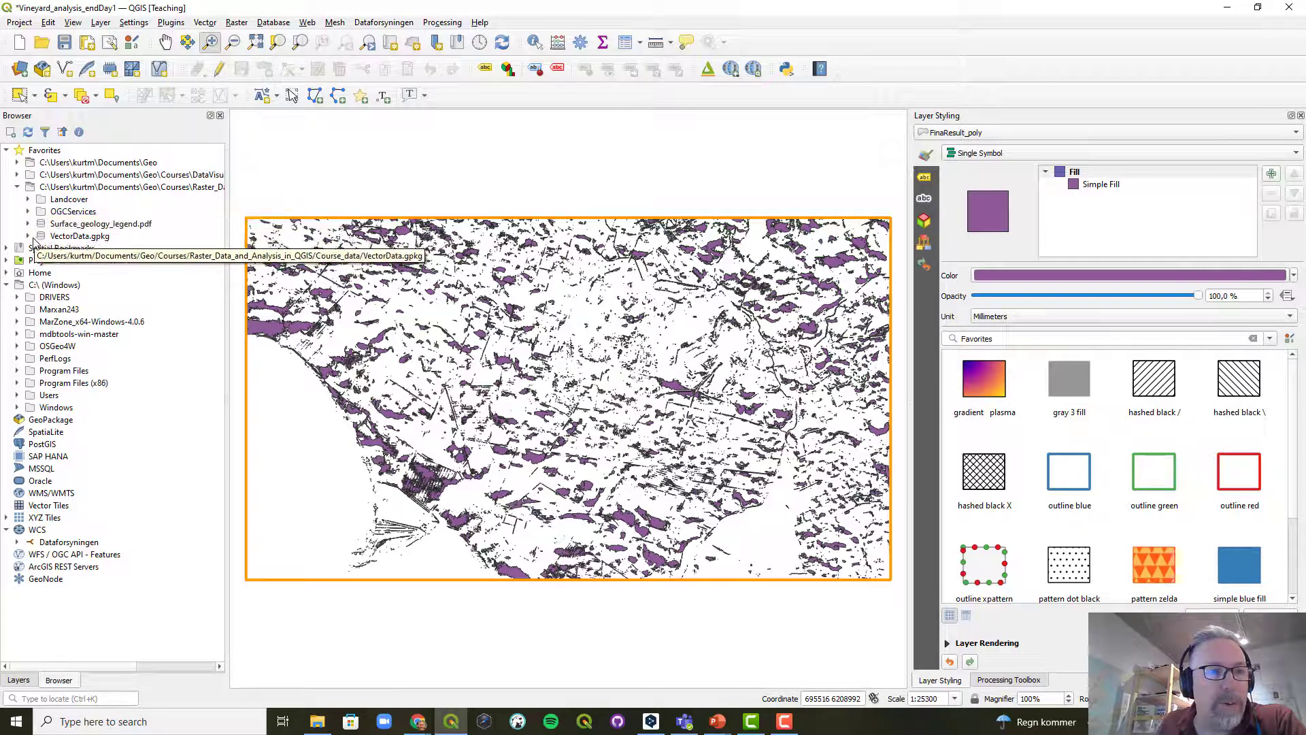
left_click(32, 239)
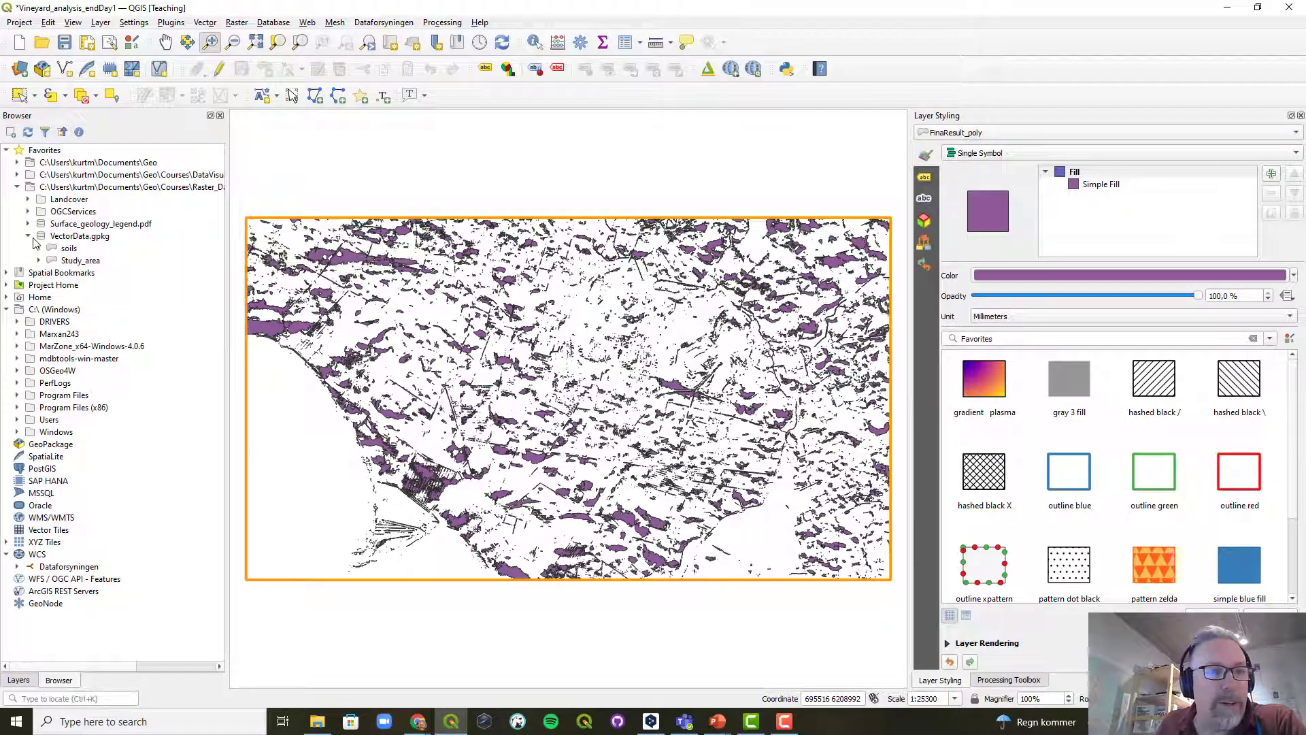
left_click(68, 249)
left_click_drag(67, 250, 393, 341)
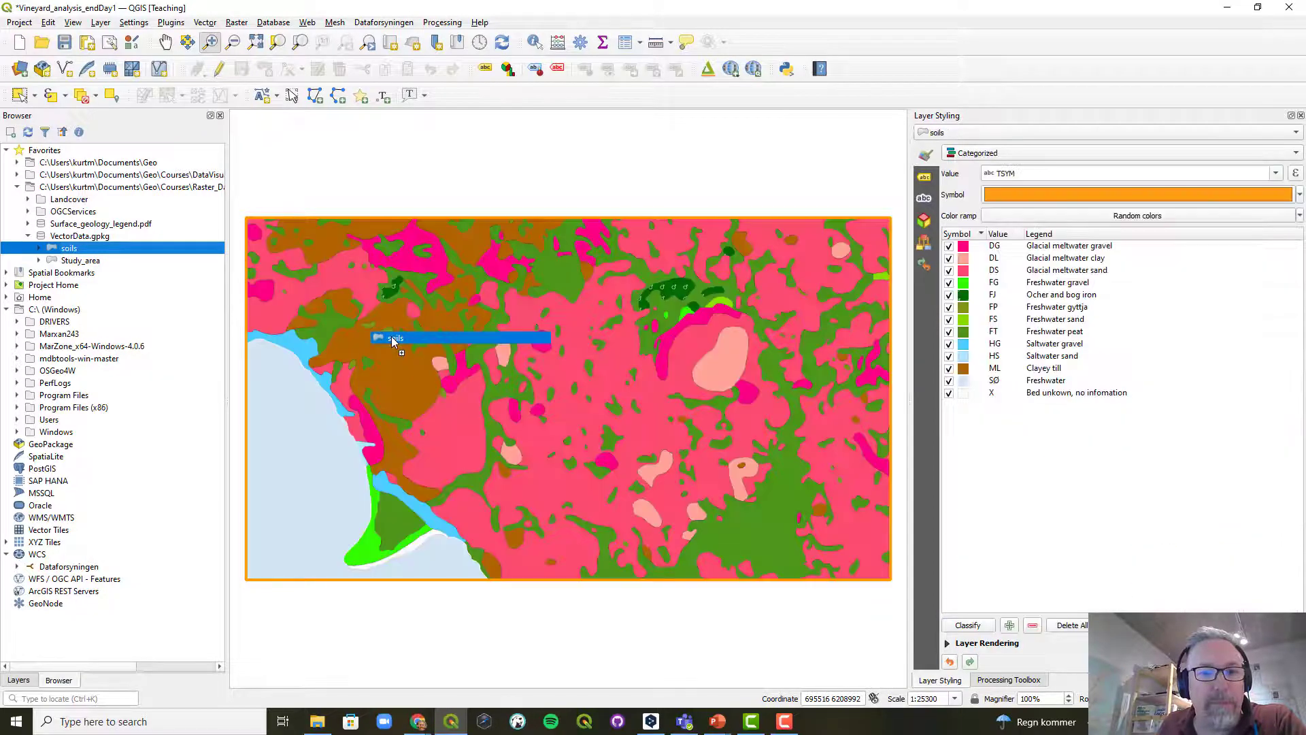
left_click(26, 678)
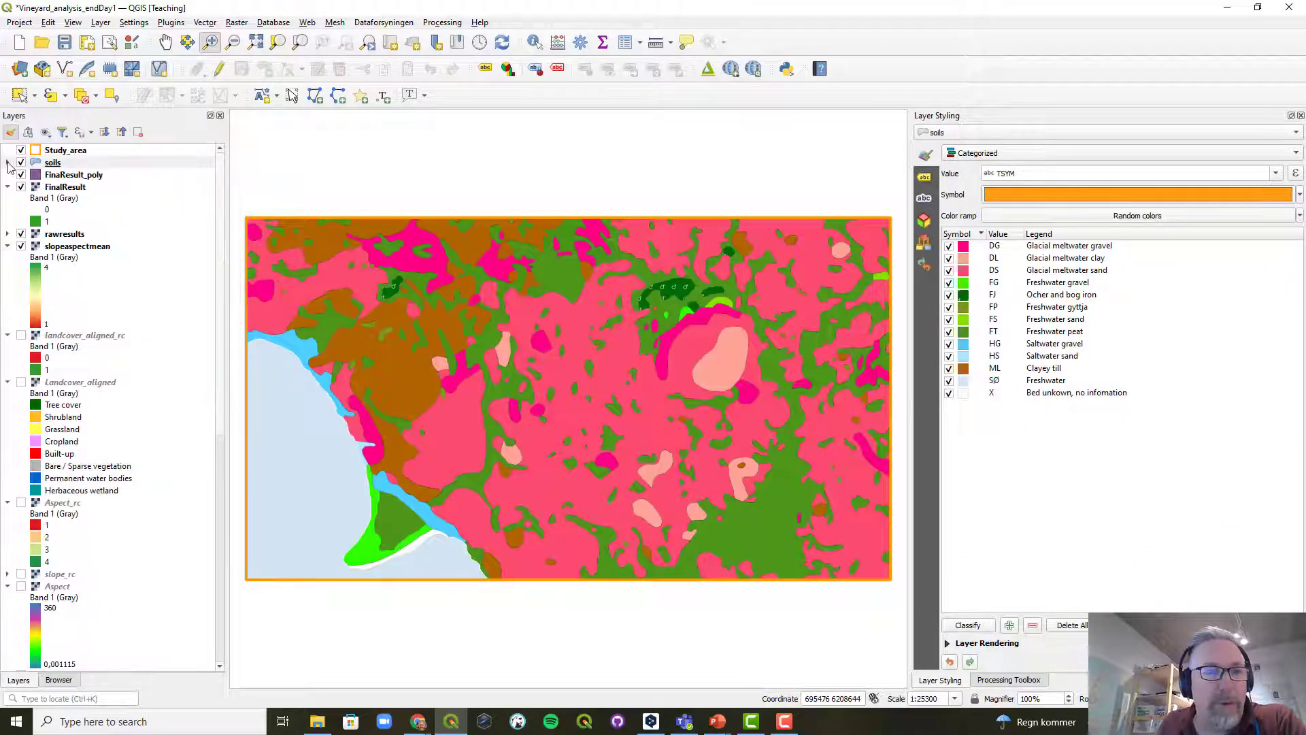
left_click(8, 161)
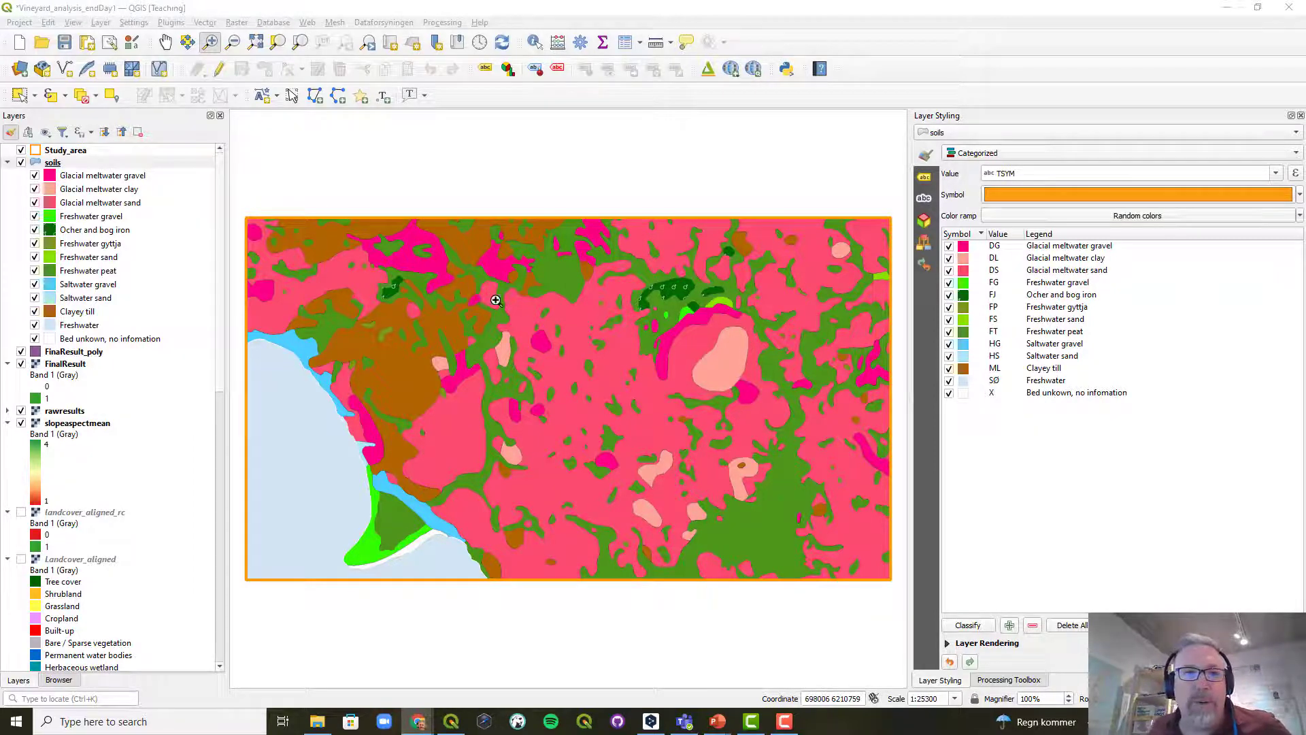
- Select the soils features matching "TSYM" = 'DL' or "TSYM" = 'DS' or "TSYM" = 'ML' and close the attribute table
left_click(625, 43)
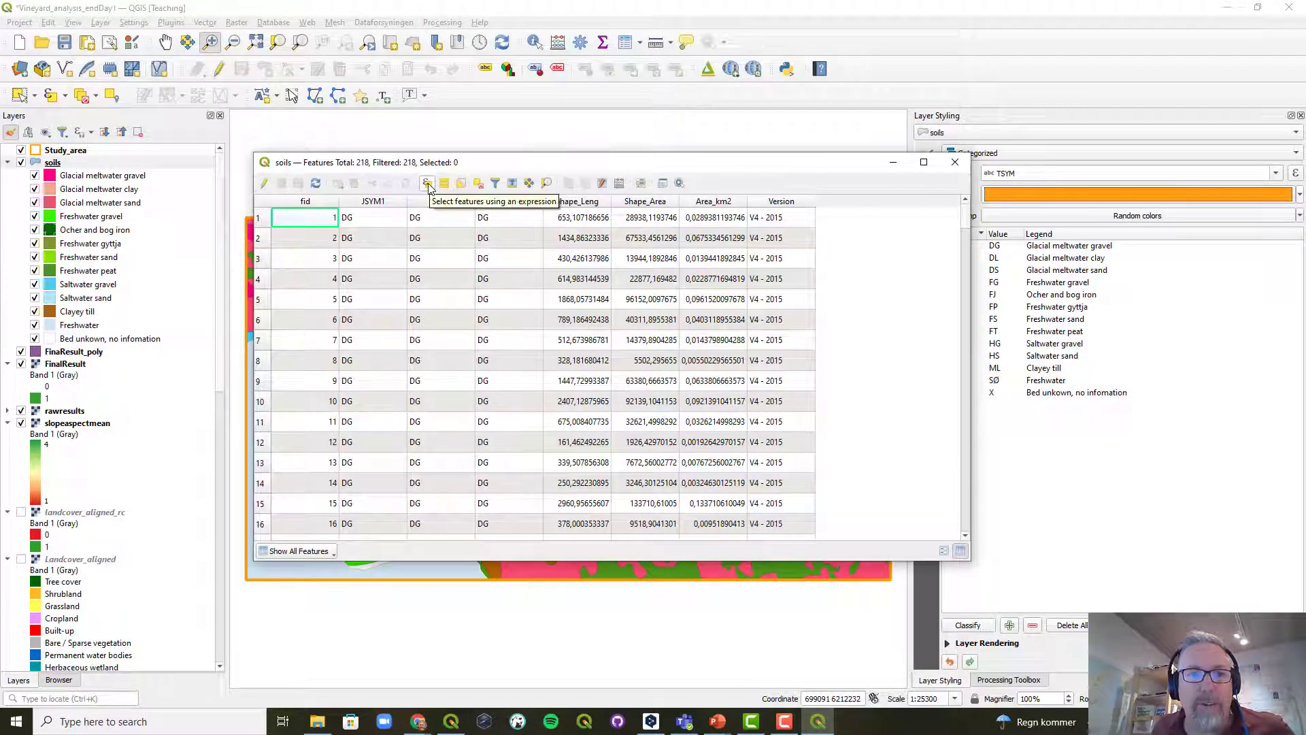
left_click(427, 183)
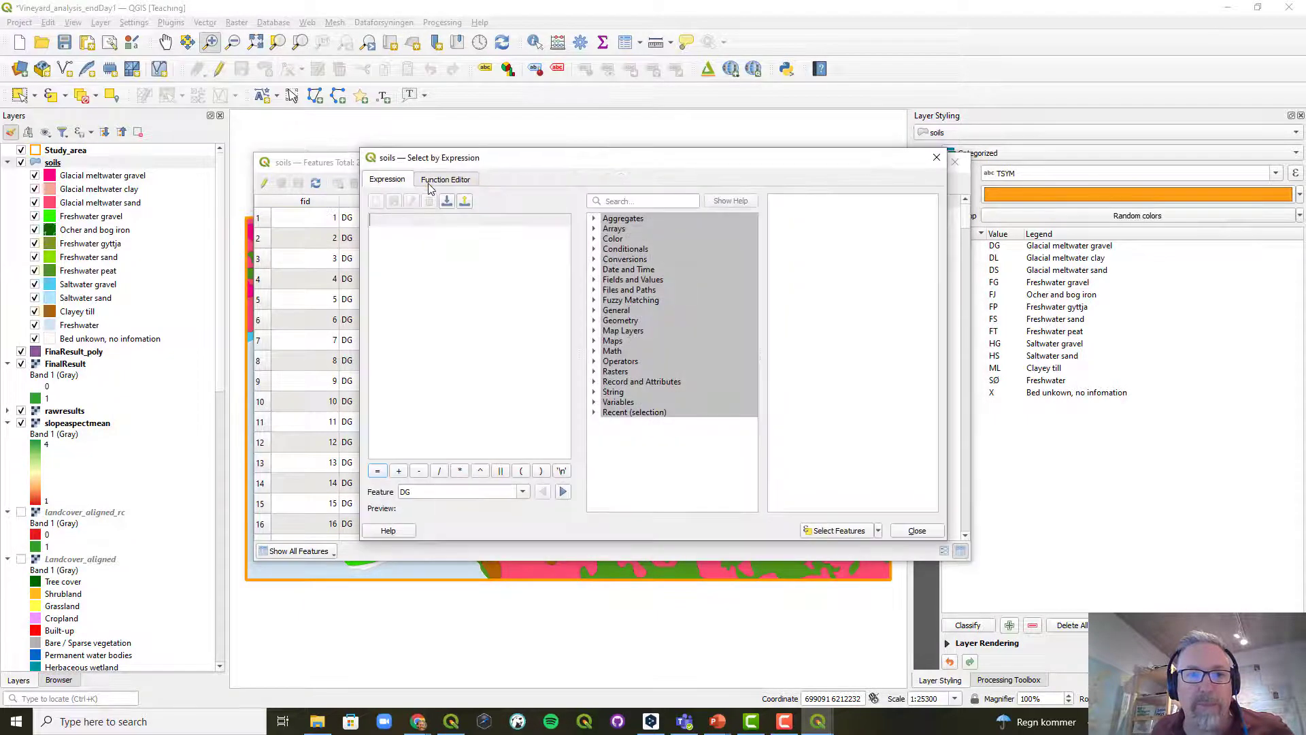
type("\"TSYM\" = 'DL' or \"TSYM\" = 'DS' or \"TSYM\" = 'ML'")
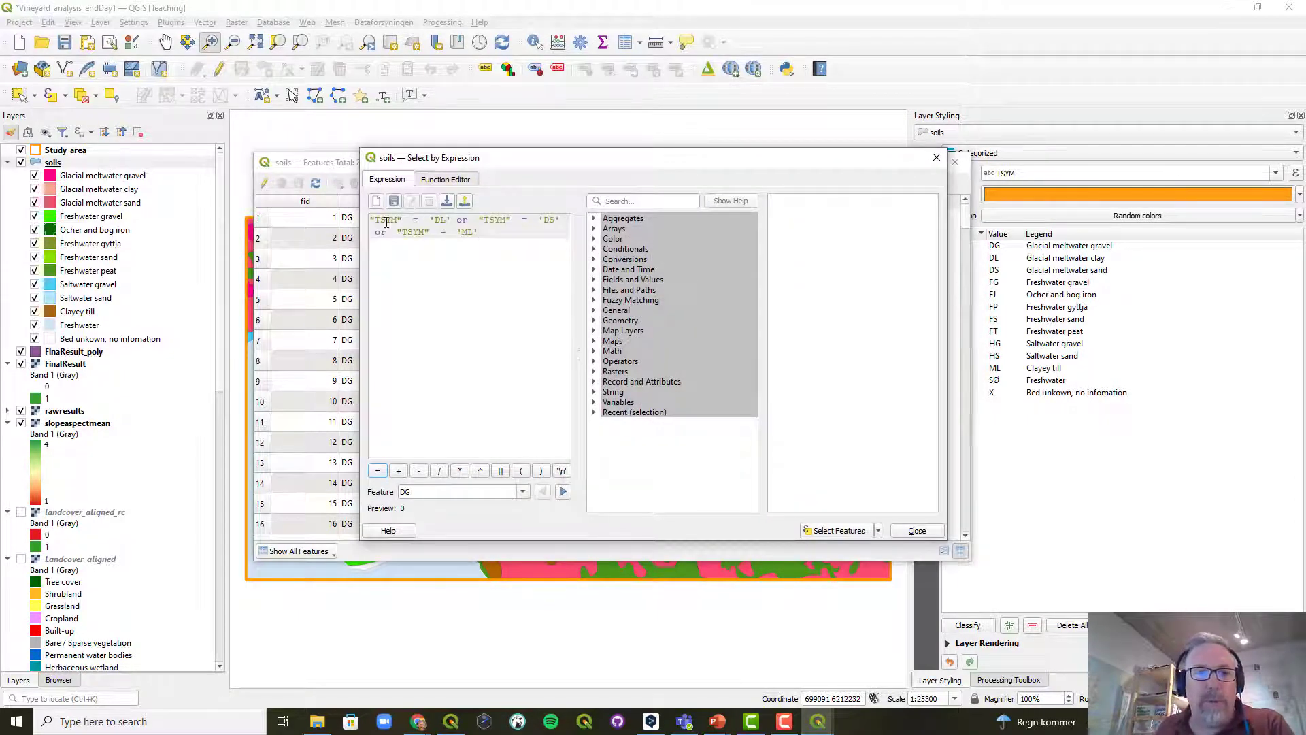
left_click(594, 280)
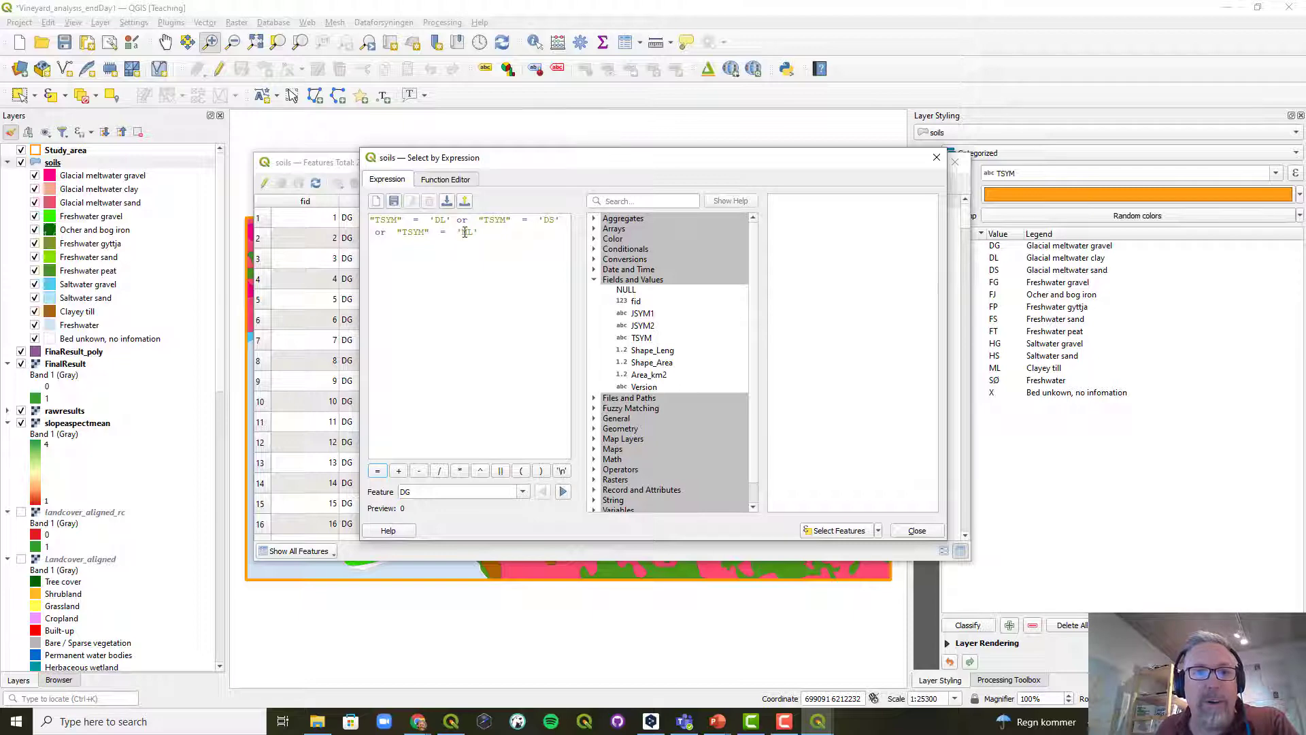
left_click(838, 532)
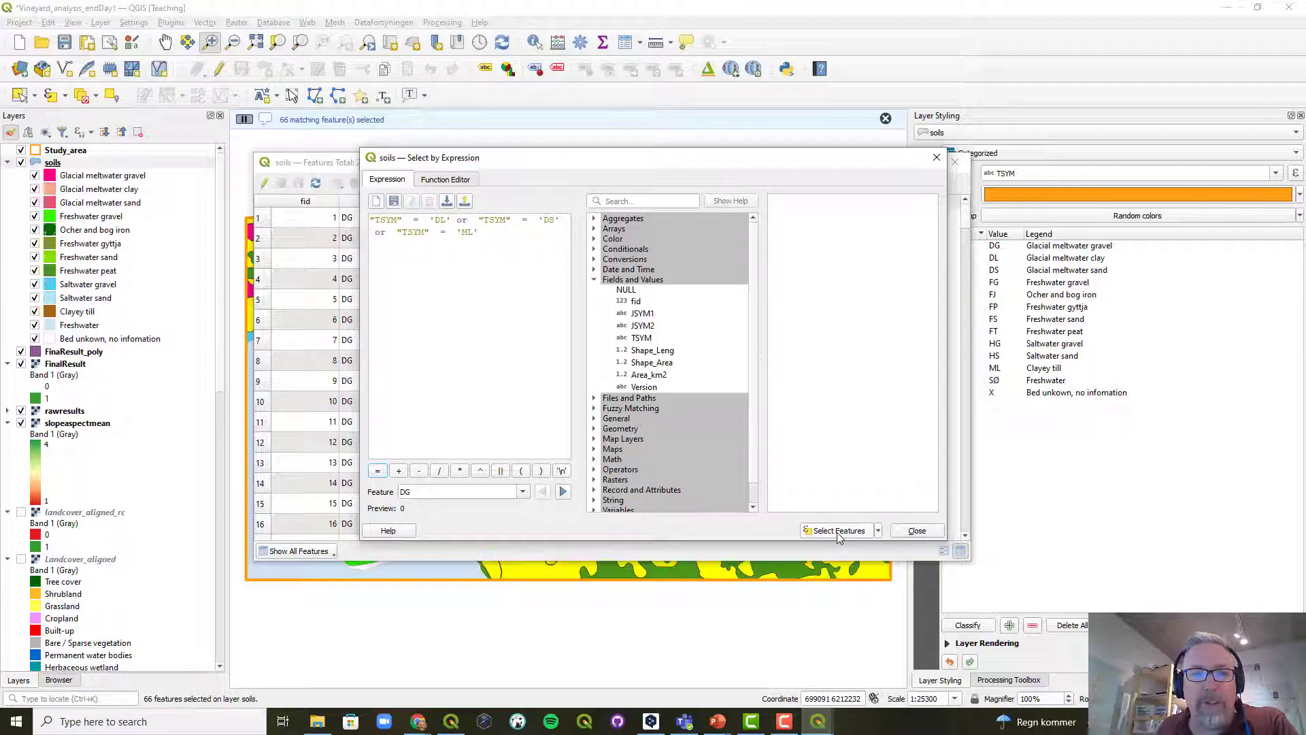
left_click(925, 535)
left_click(955, 163)
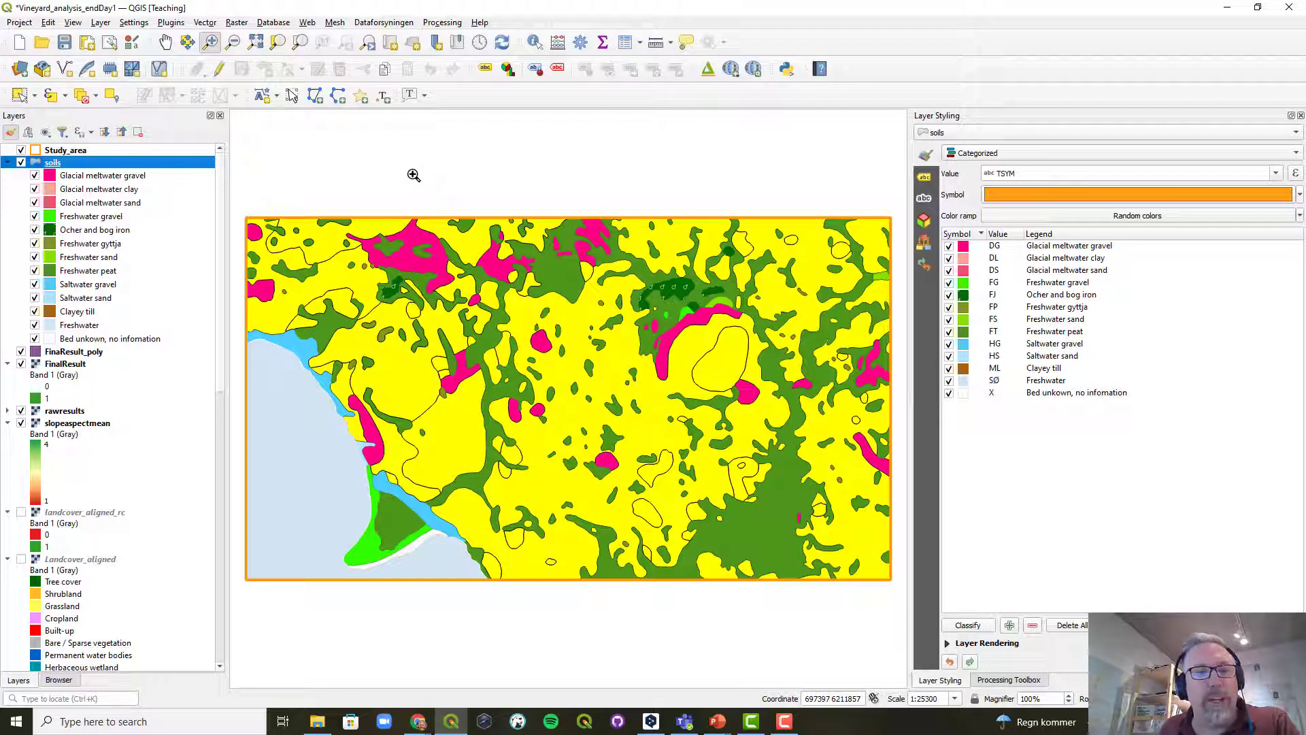
- Dissolve only the selected soils features into a new shapefile named Suitable_soils in the Day2 folder and close the tool
left_click(206, 23)
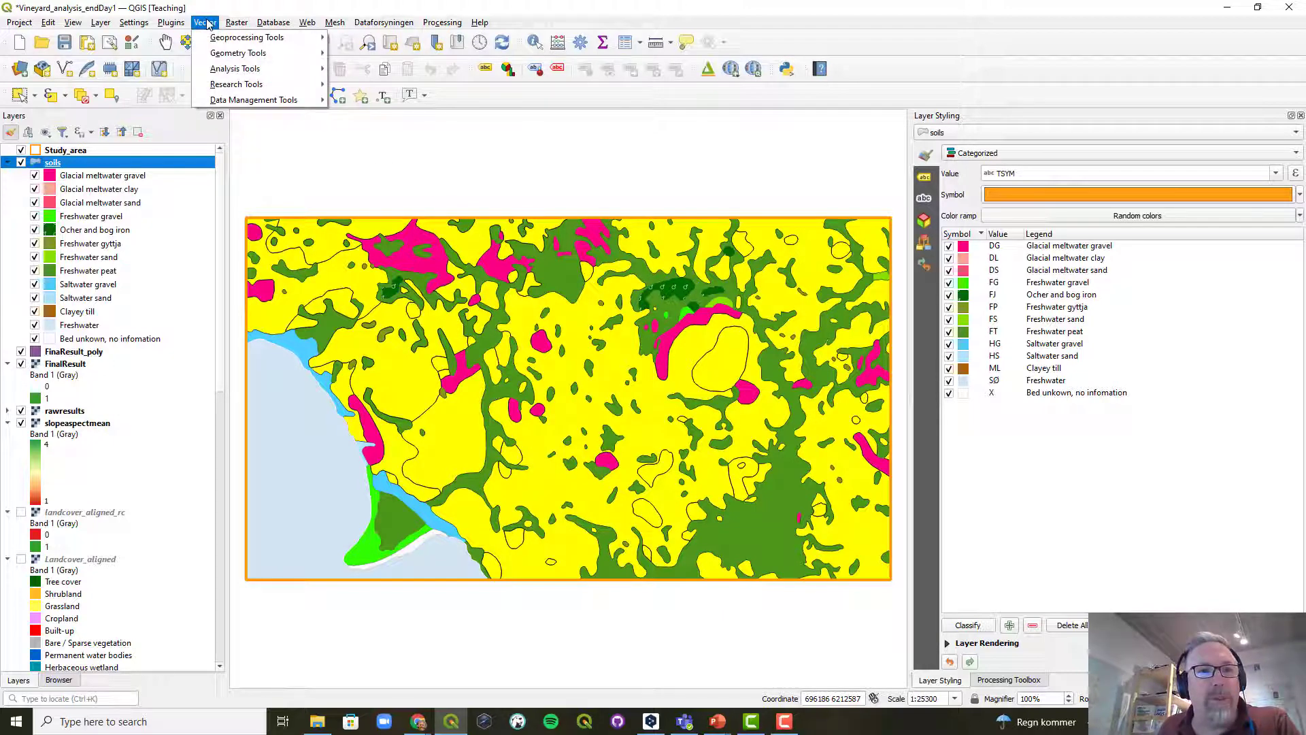
mouse_move(235, 39)
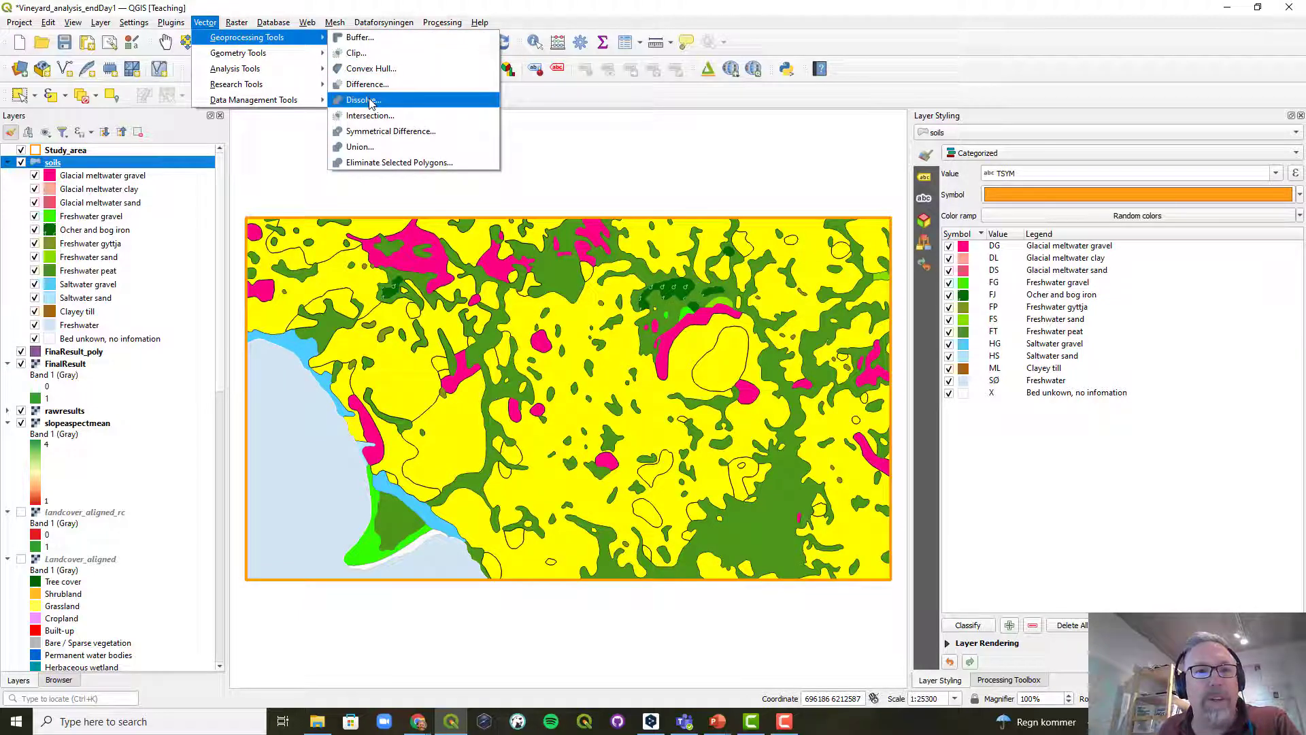
left_click(370, 102)
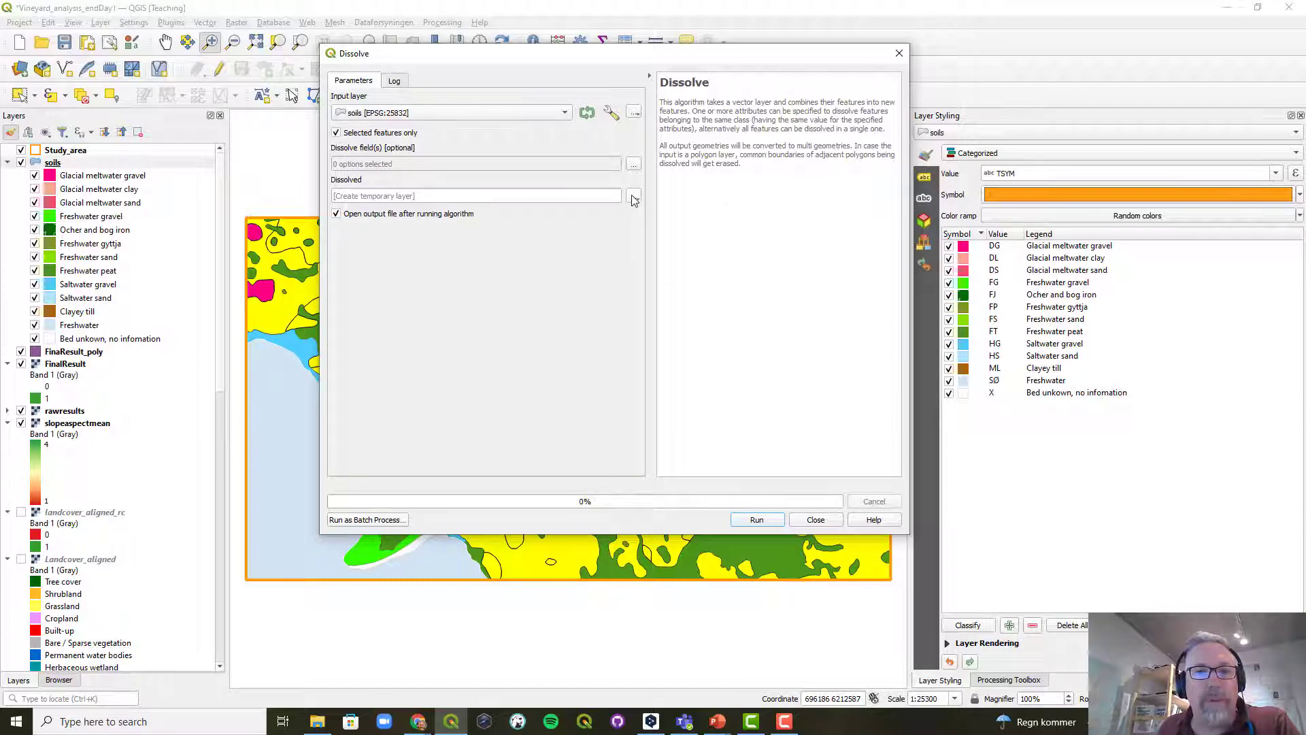
left_click(631, 197)
left_click(655, 225)
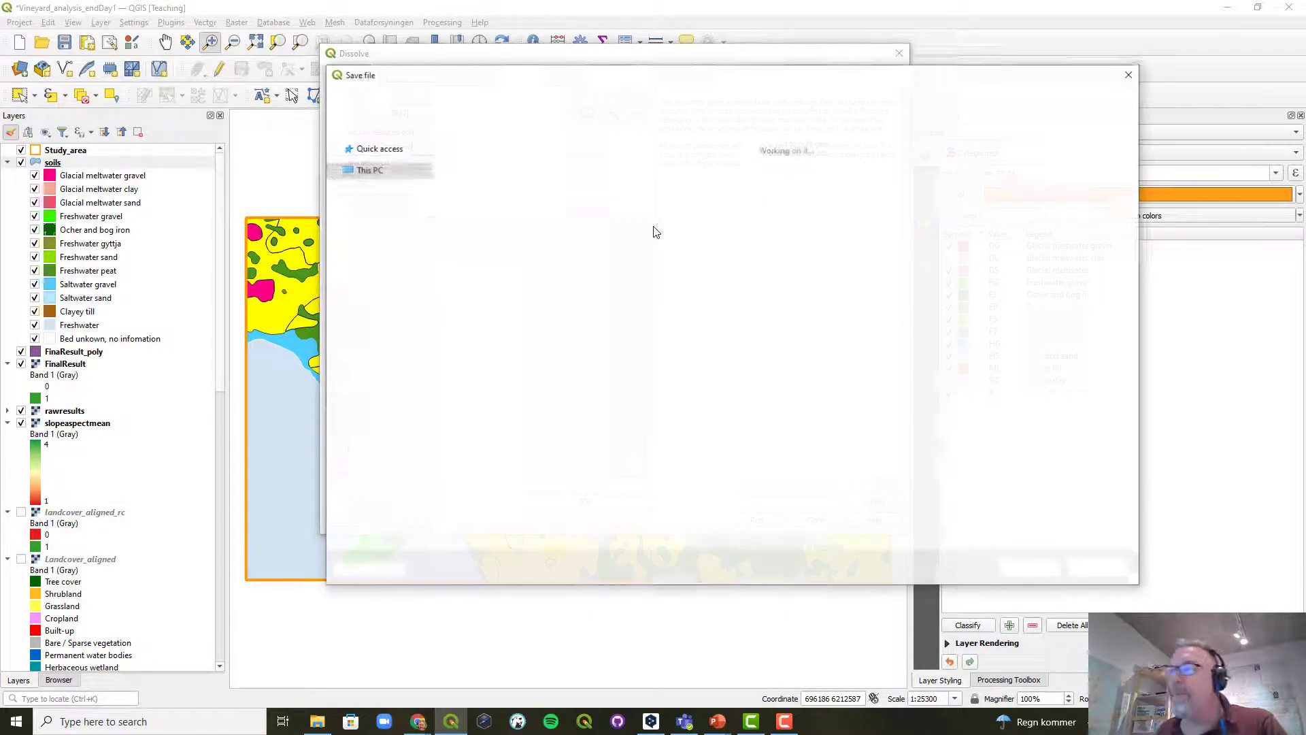
left_click(537, 521)
type("Suitabl")
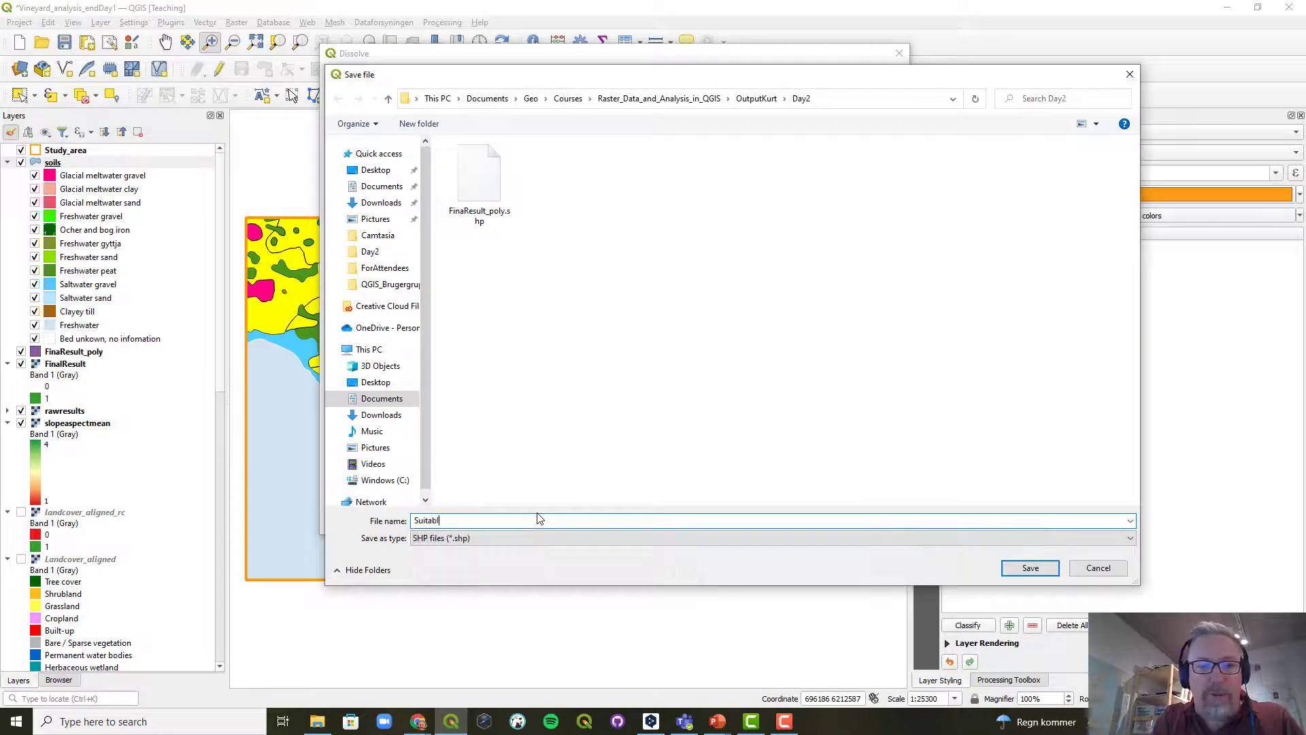
type("e_soi")
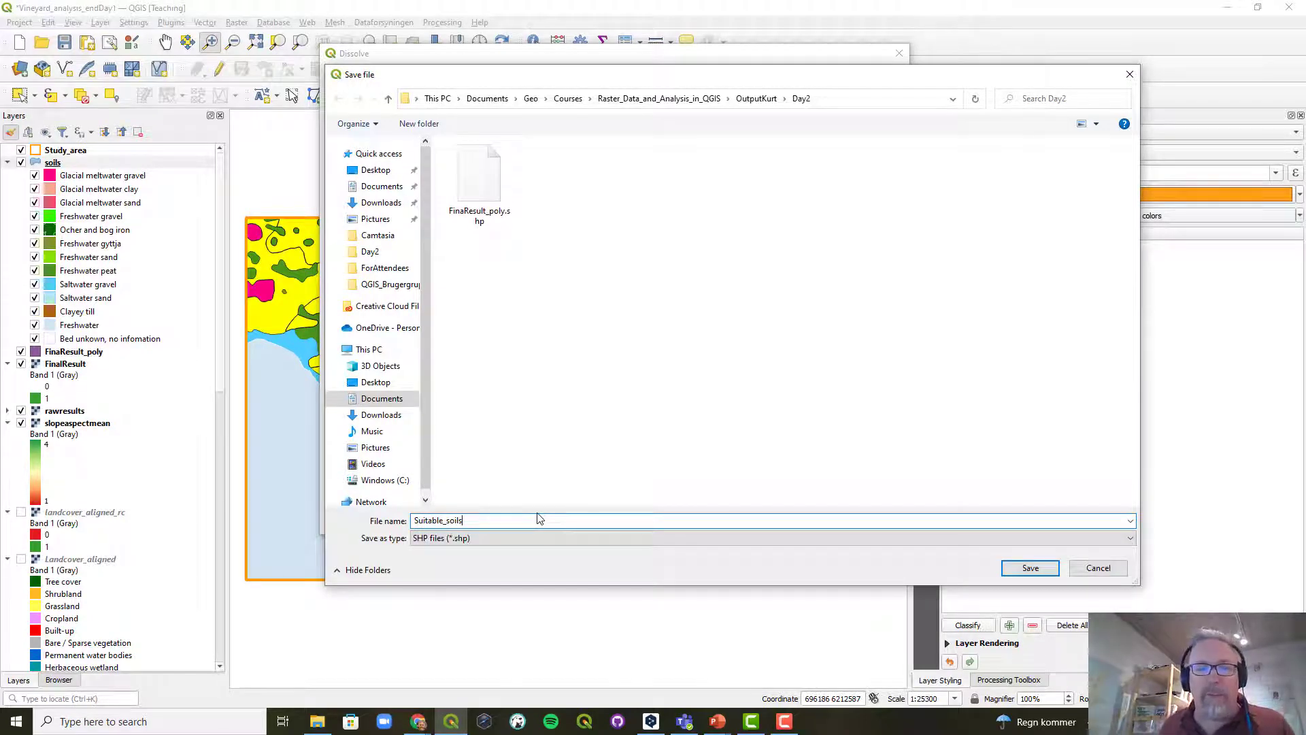
type("ls")
left_click(1030, 568)
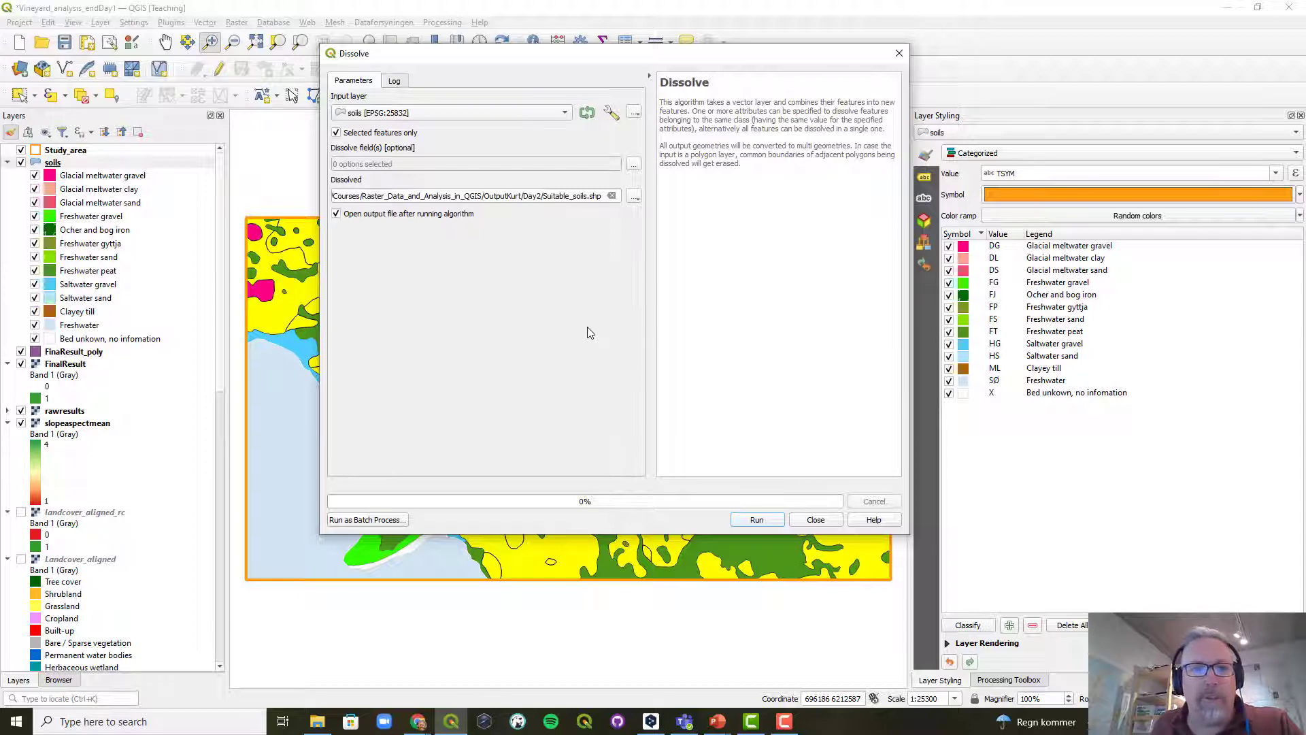
left_click(756, 519)
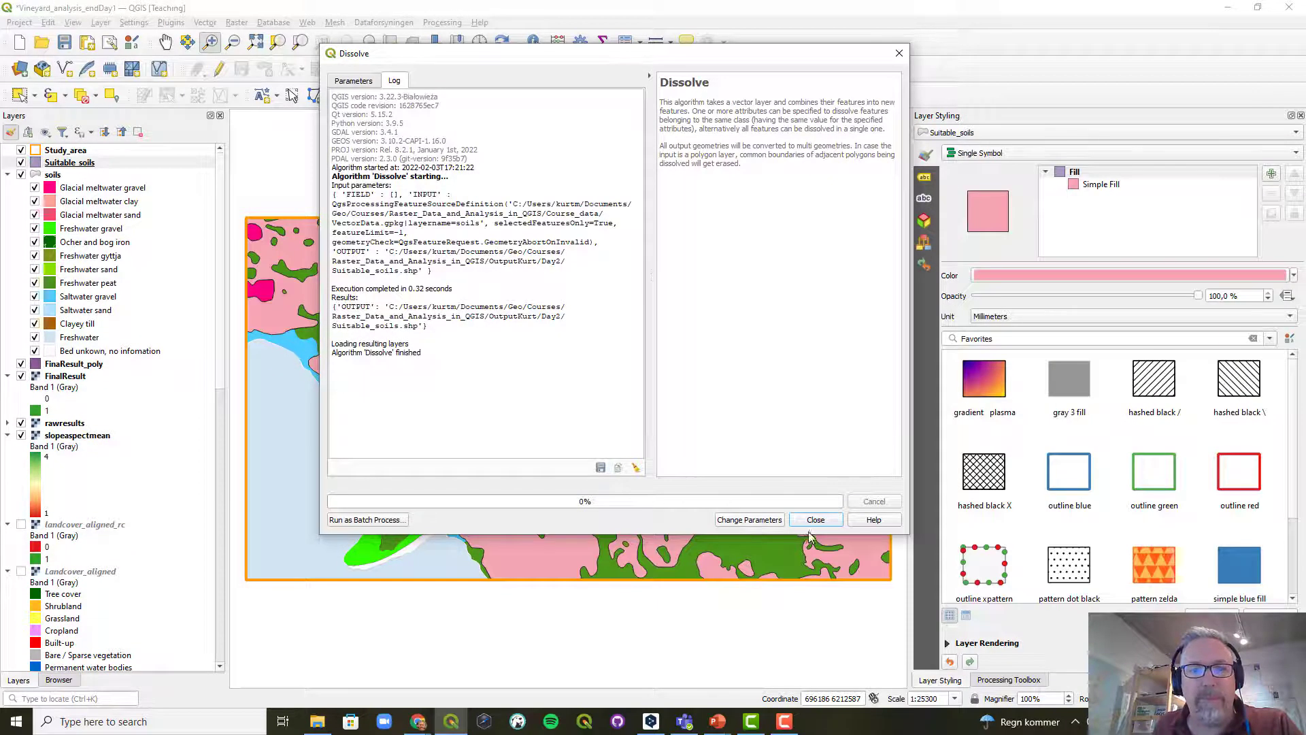
left_click(819, 520)
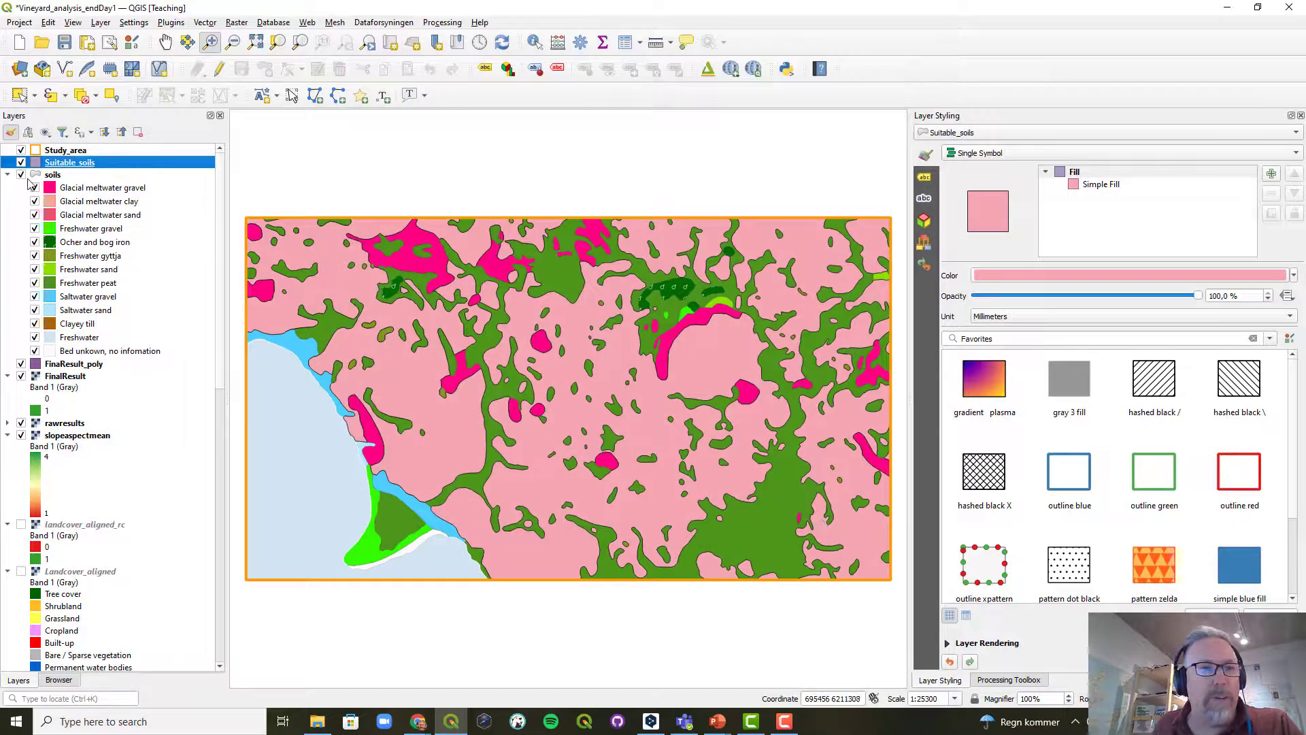
- Hide the soils layer and set up a Clip with FinaResult_poly as input layer and Suitable_soils as overlay layer
left_click(21, 175)
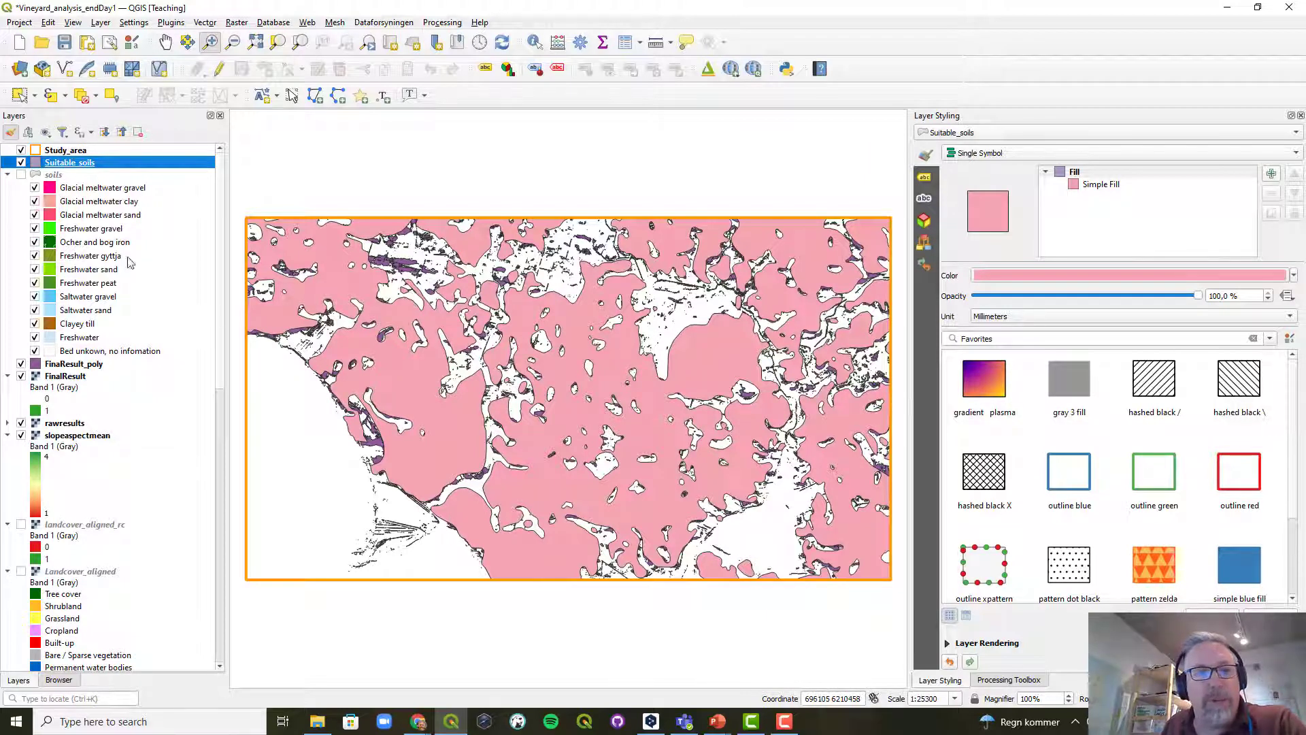
left_click(52, 367)
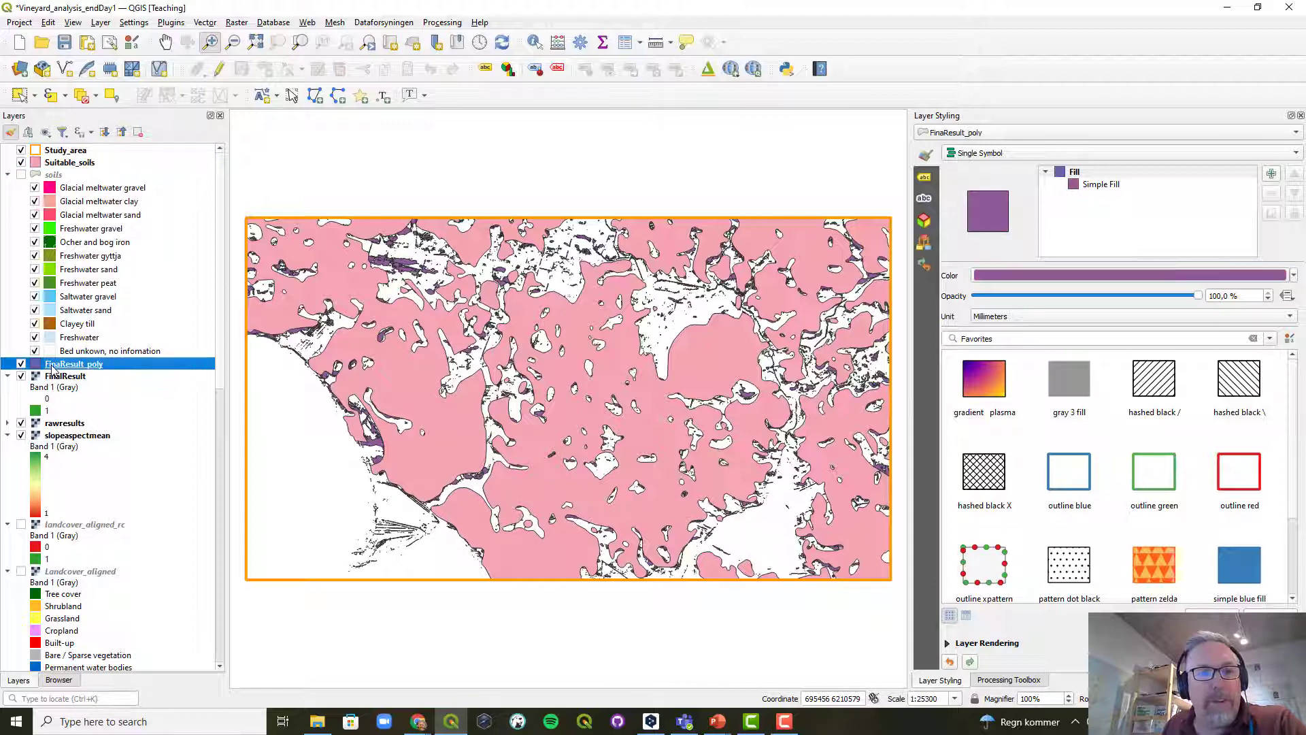
left_click(66, 164)
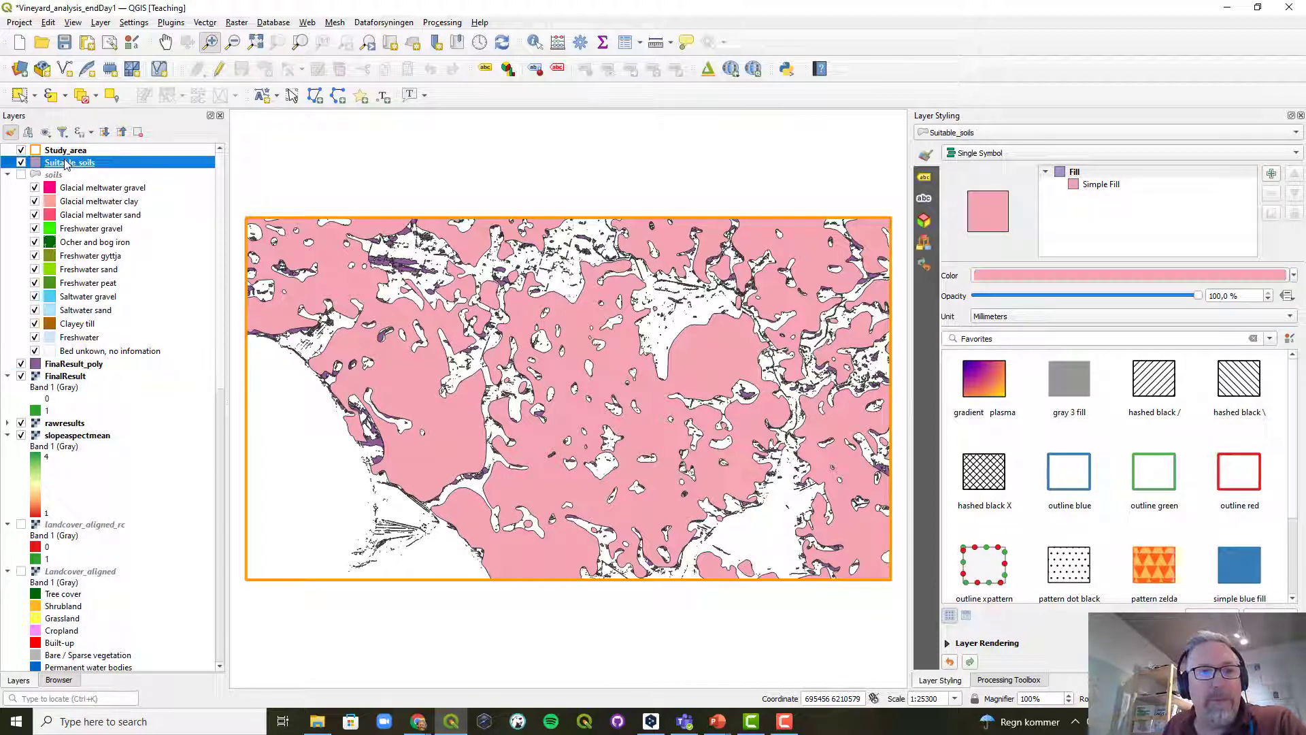
left_click(208, 23)
mouse_move(278, 40)
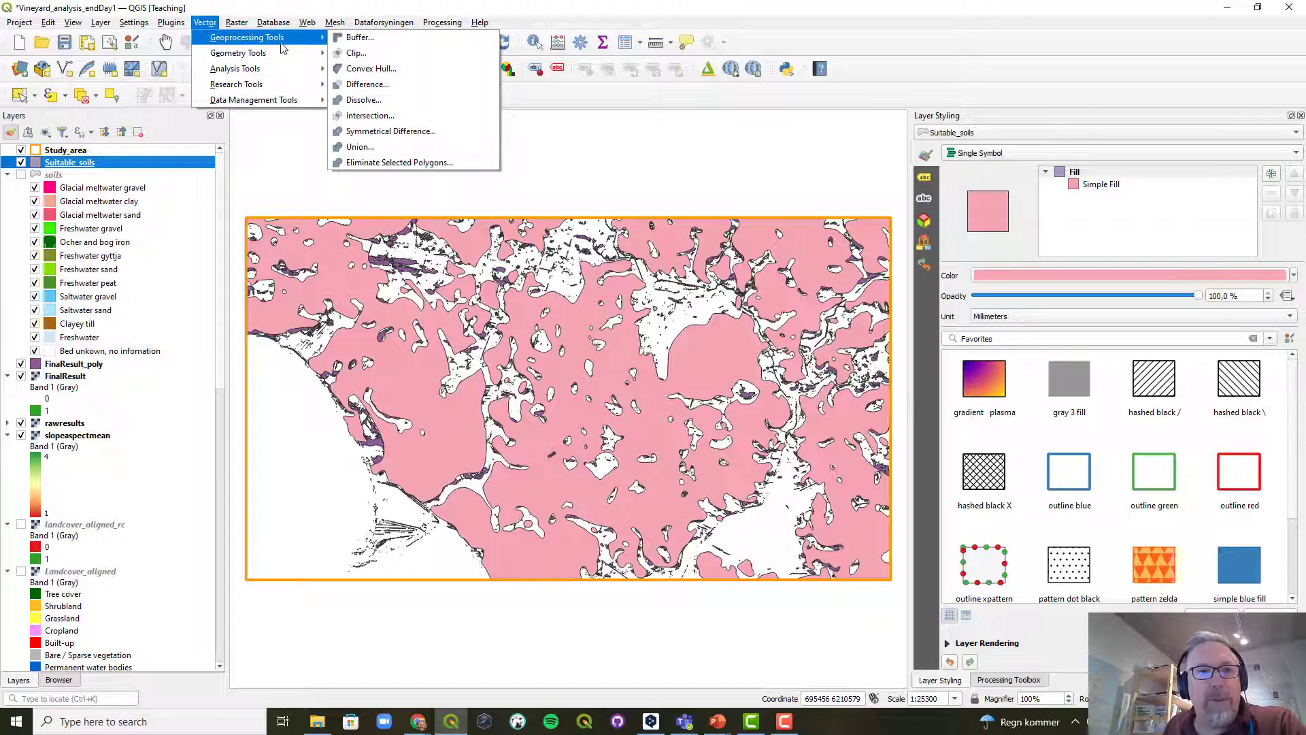
left_click(354, 53)
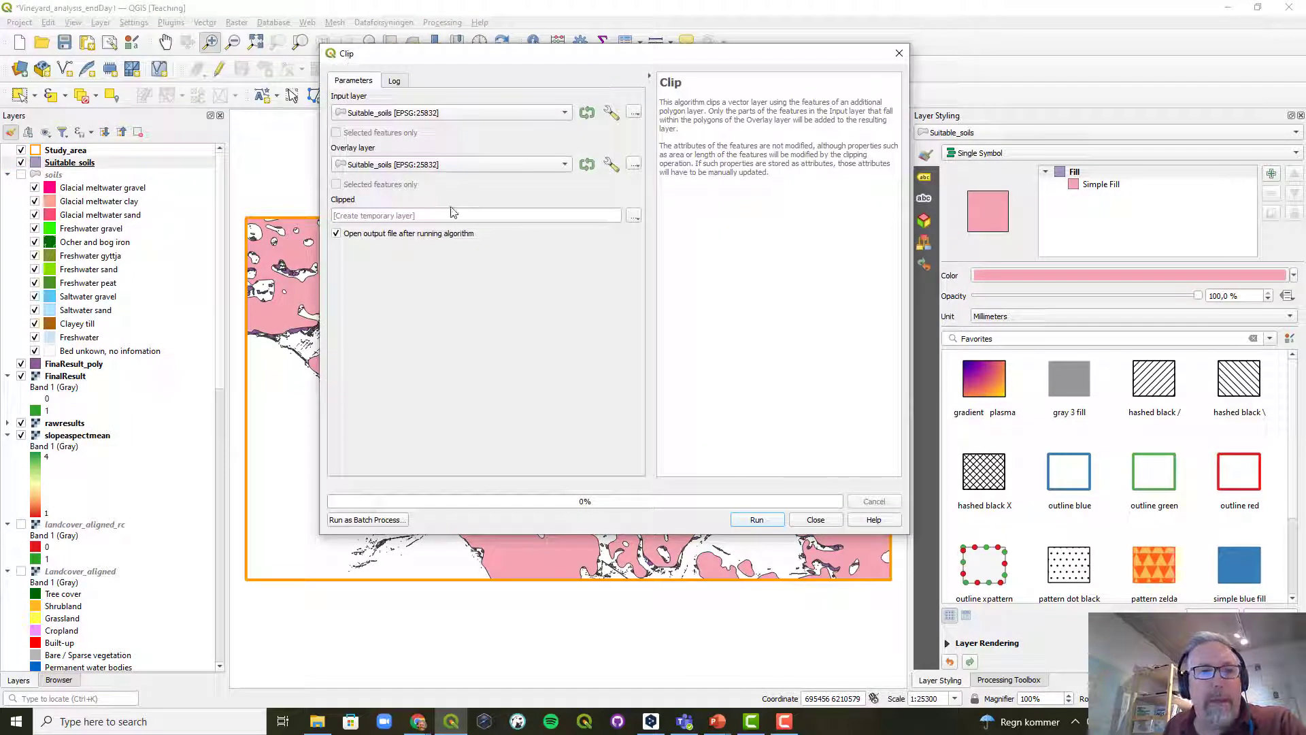
left_click(53, 362)
left_click_drag(73, 363, 391, 114)
- Set the clip output to a Final_vineyards shapefile in the Day2 folder, run the clip and close the tool
left_click(632, 216)
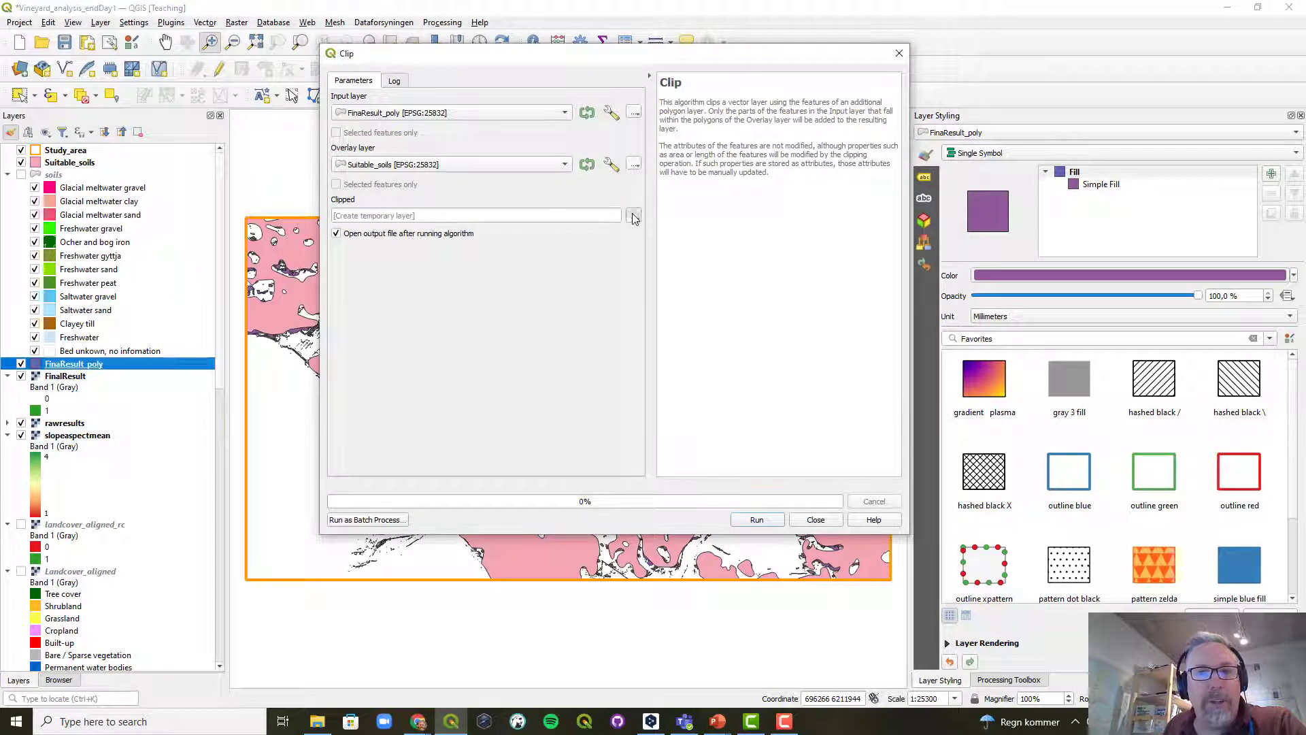
left_click(633, 216)
left_click(663, 246)
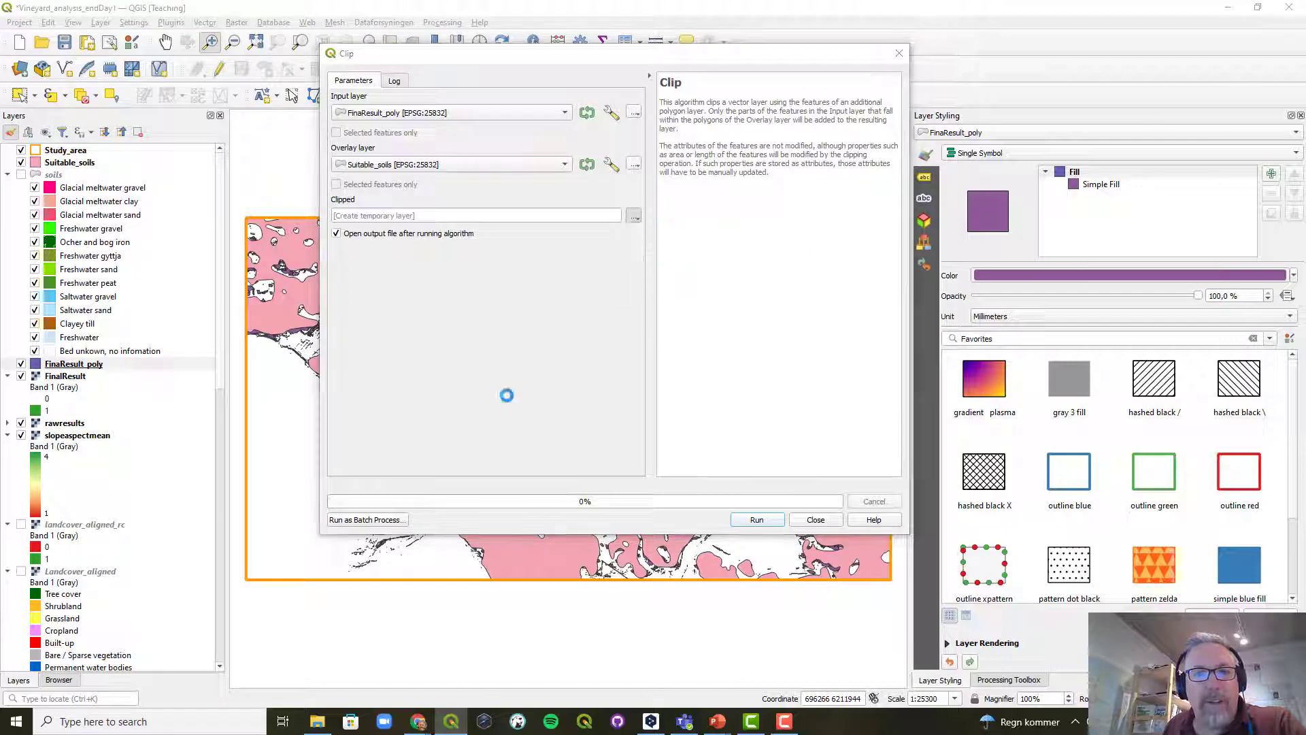
type("Fin")
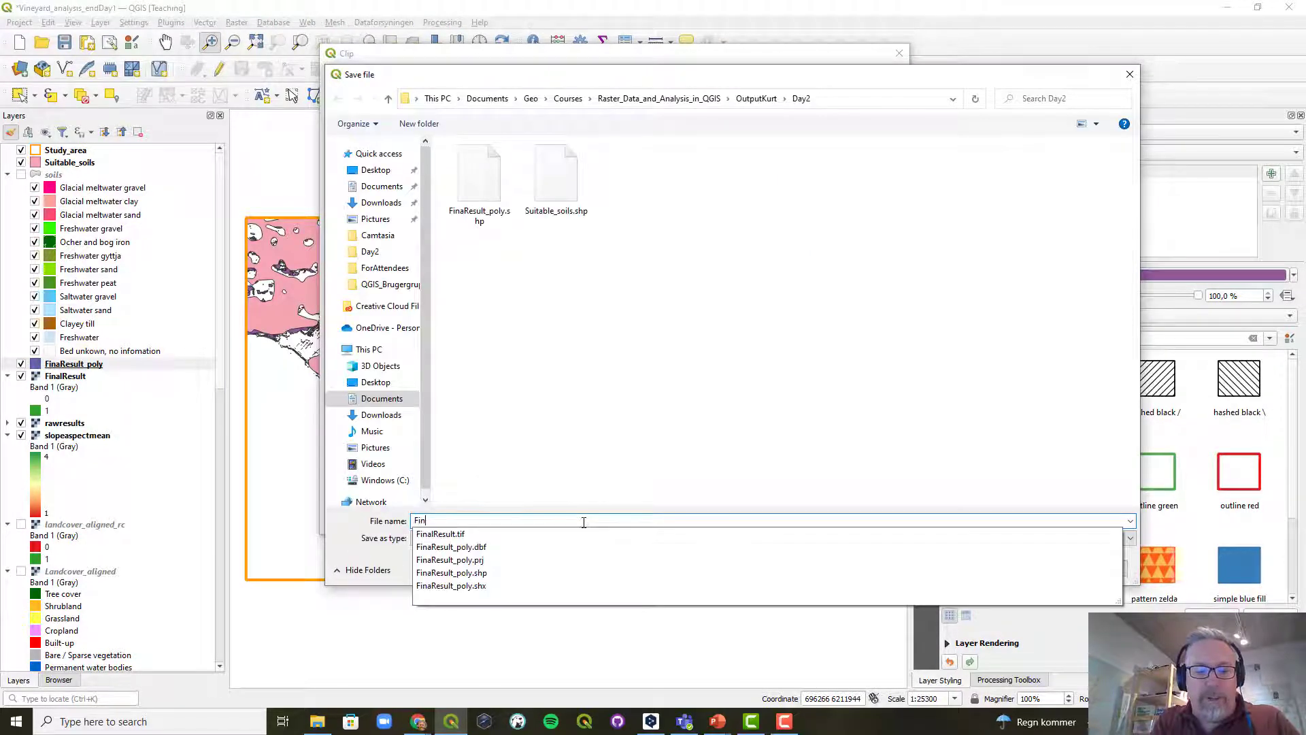
type("al_vineyards")
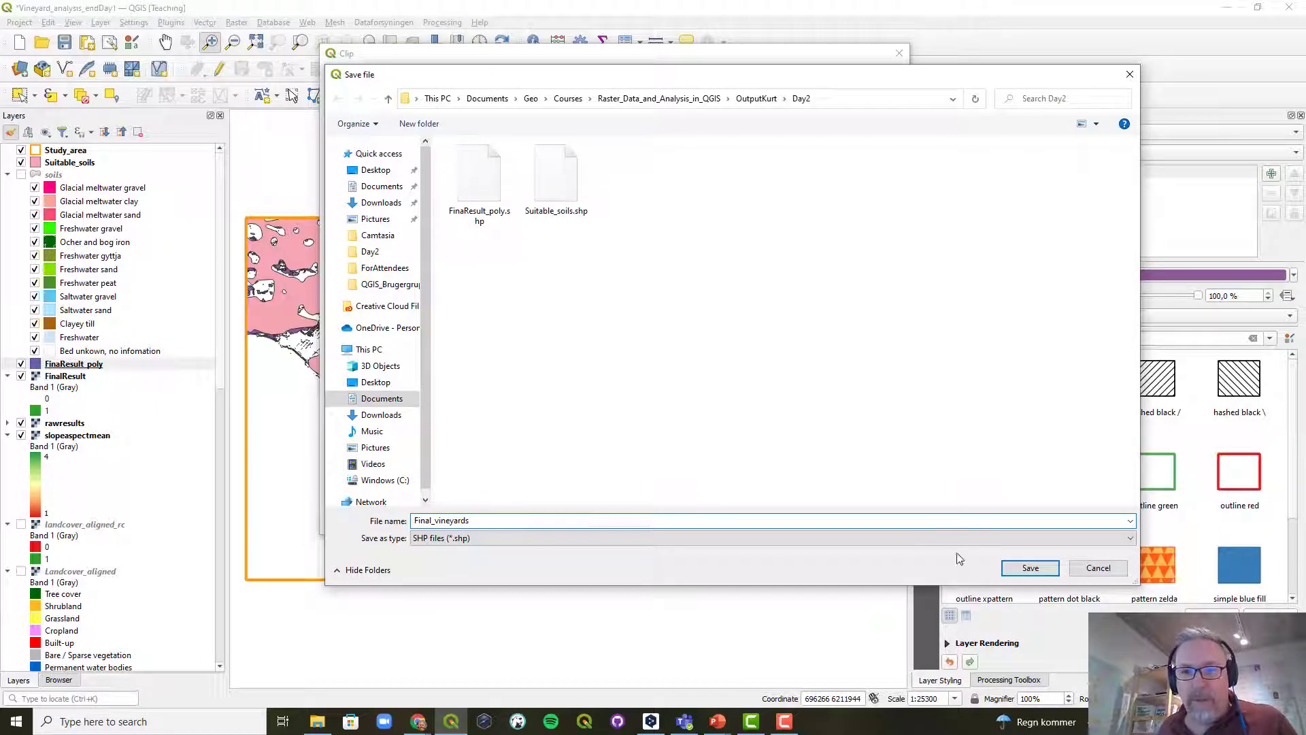
left_click(1032, 568)
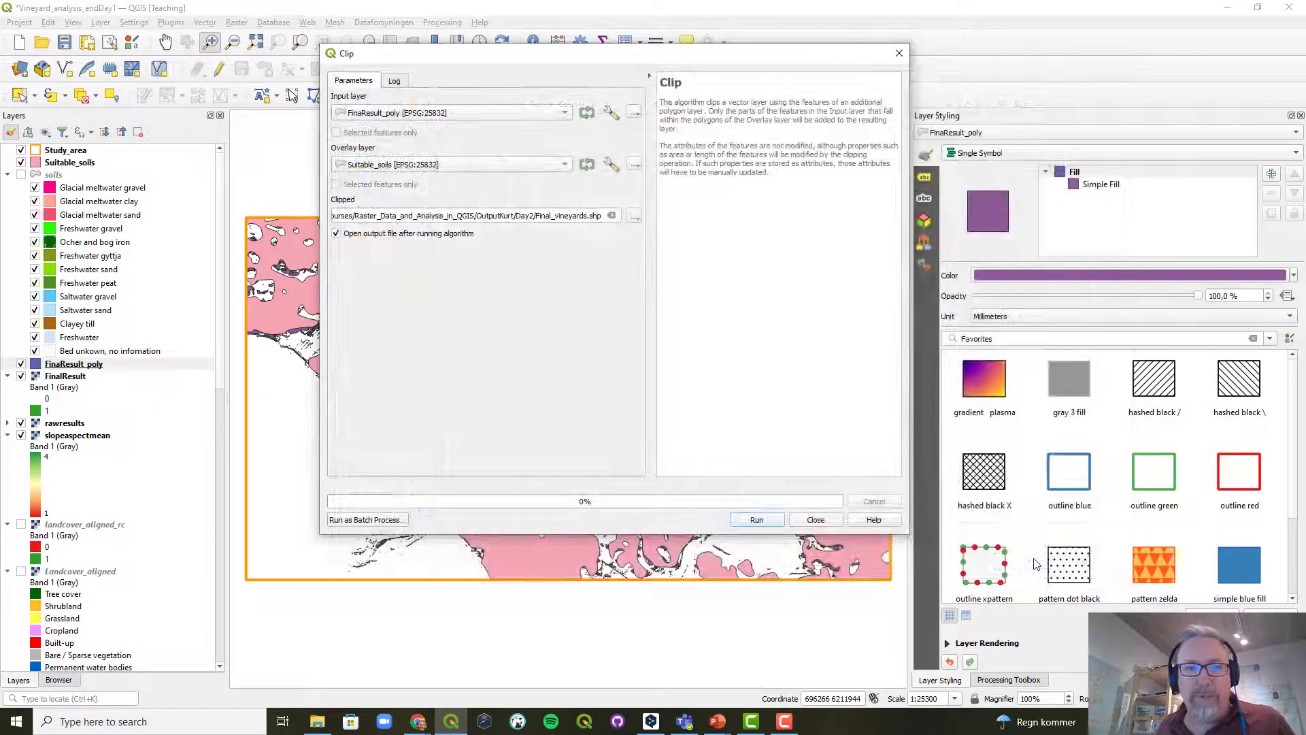
left_click(757, 520)
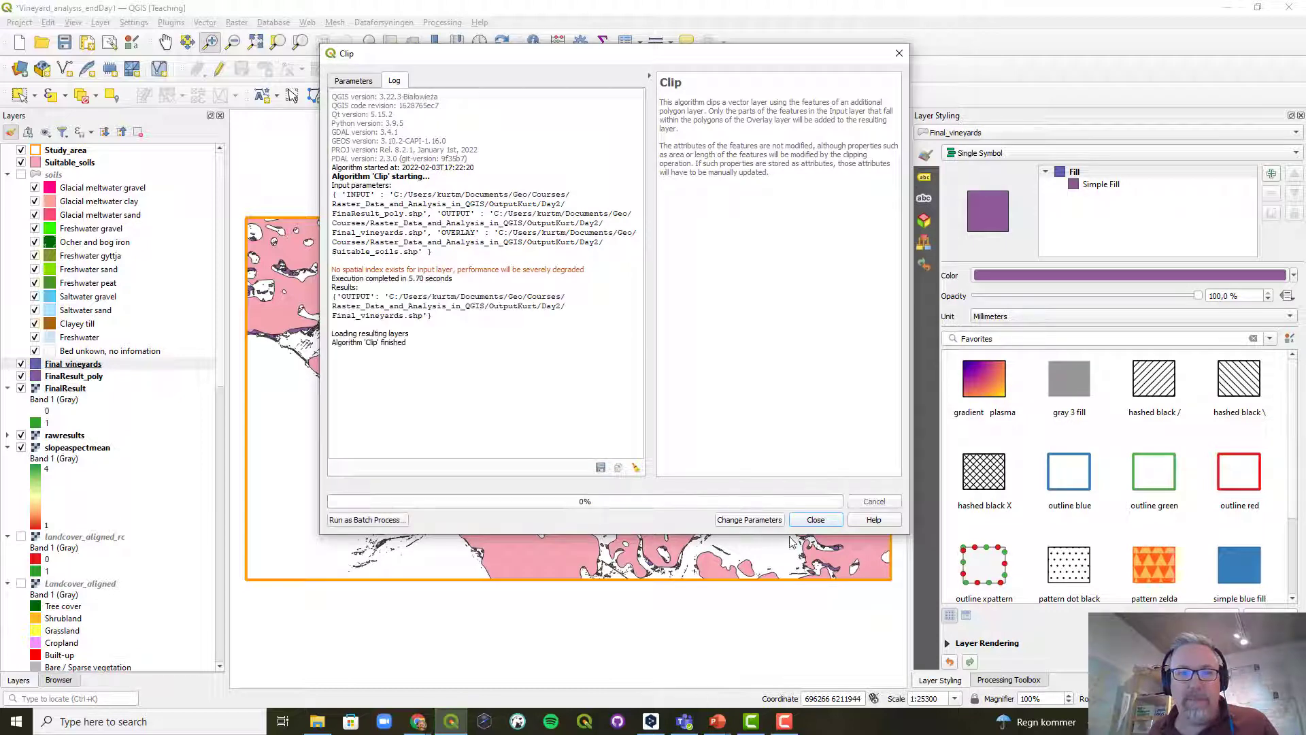
left_click(814, 520)
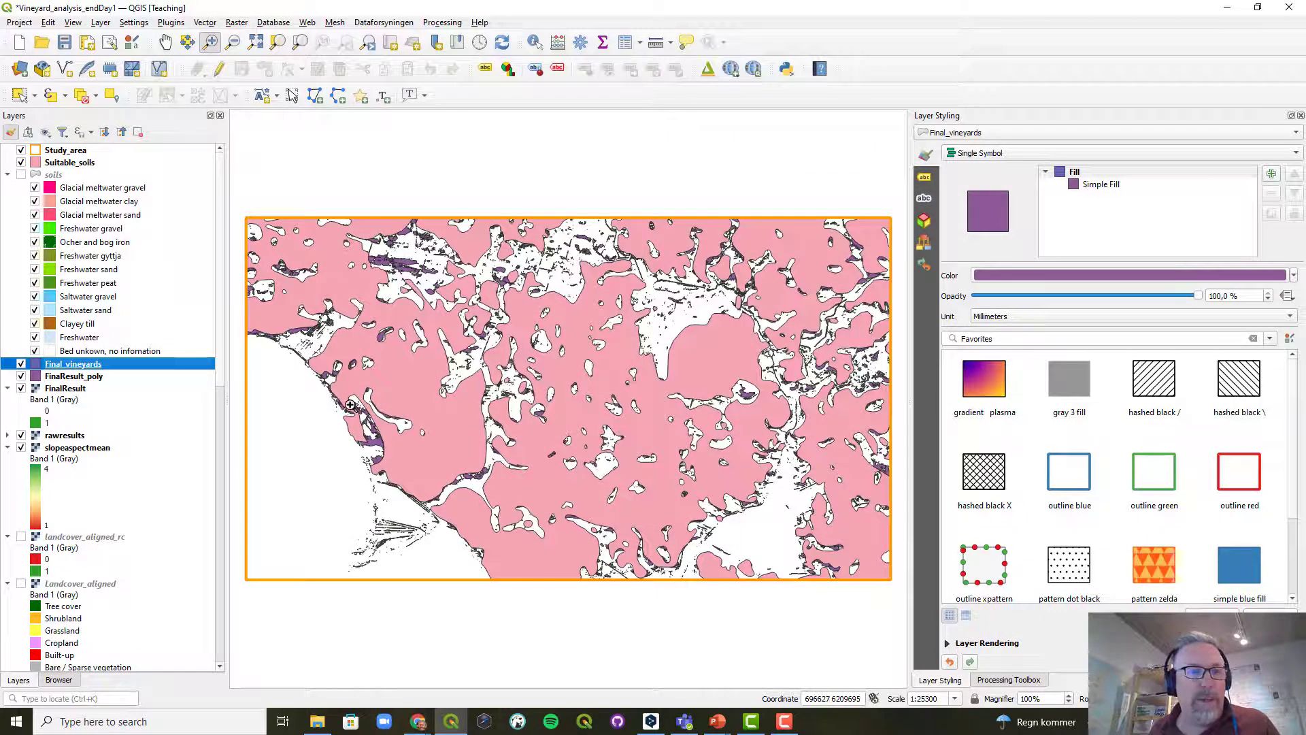
- Move Final_vineyards above Suitable_soils and hide Suitable_soils, FinaResult_poly, FinalResult, rawresults and slopeaspectmean
left_click_drag(72, 366, 105, 168)
left_click(21, 174)
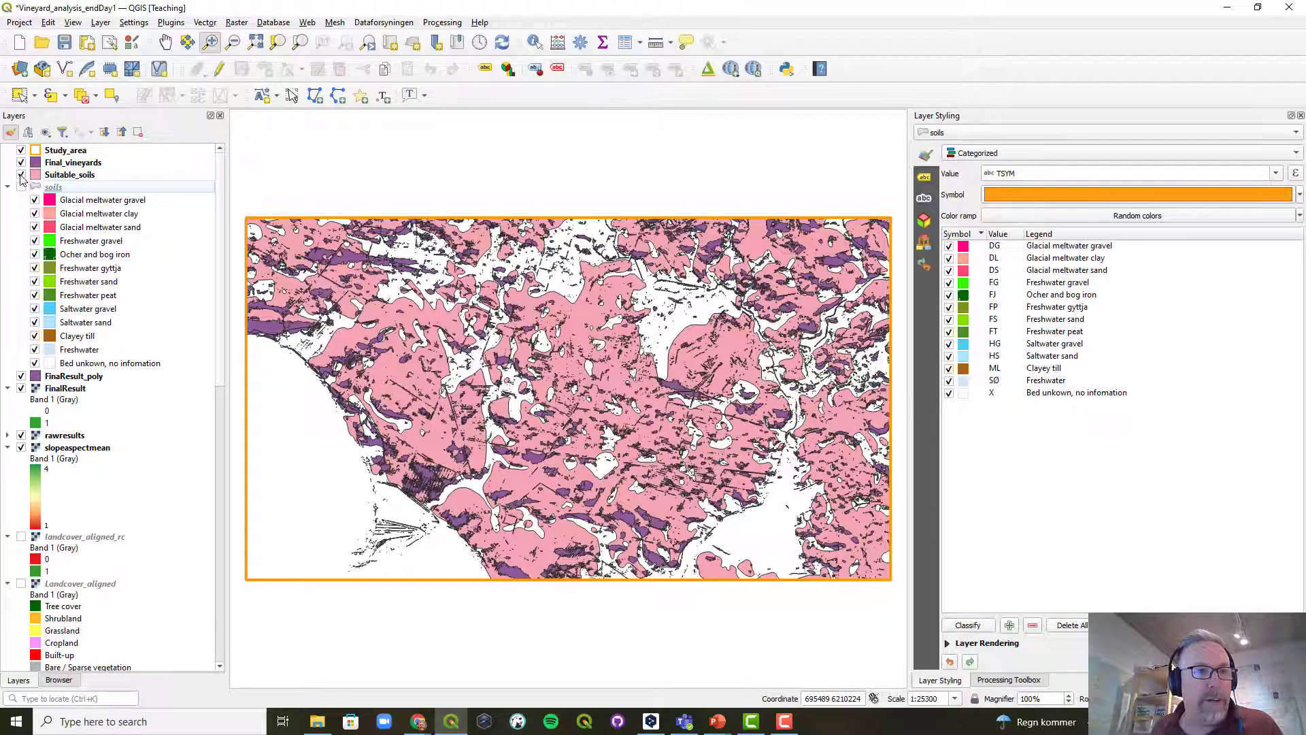
left_click(21, 375)
left_click(21, 387)
left_click(21, 434)
left_click(21, 447)
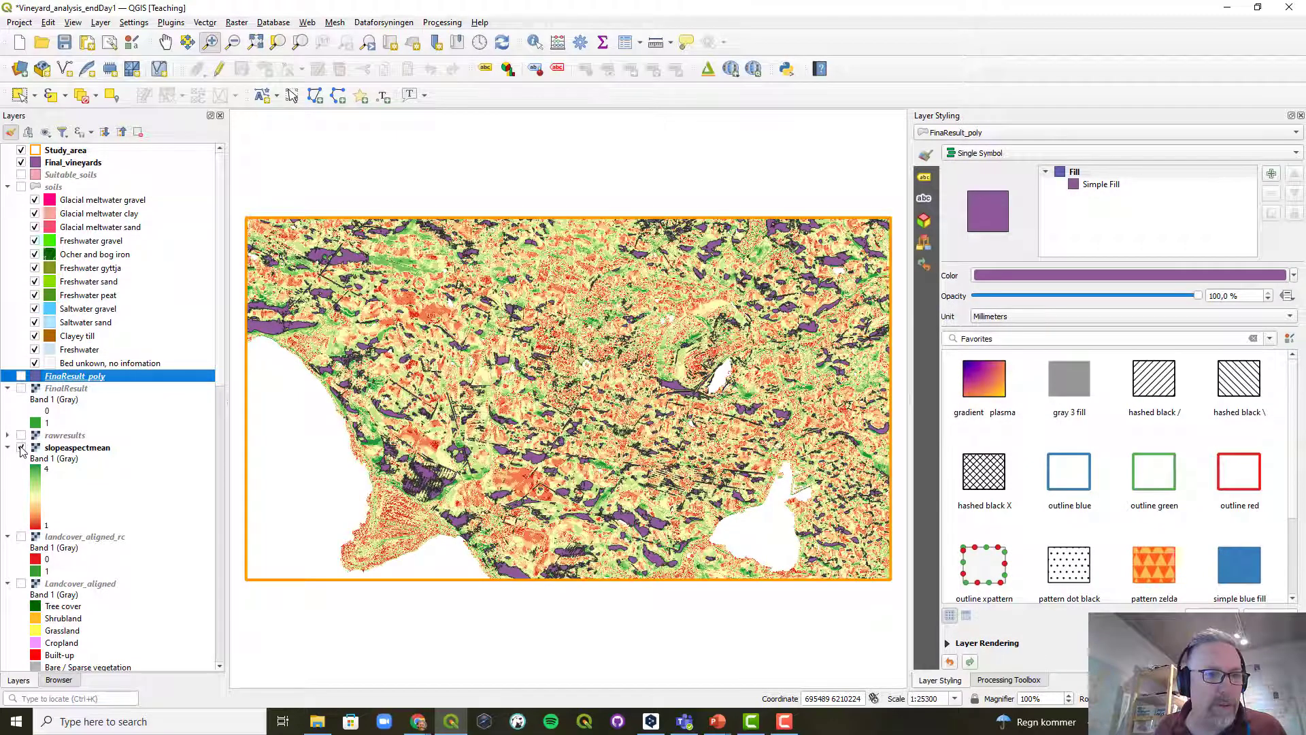
left_click(21, 162)
left_click(21, 163)
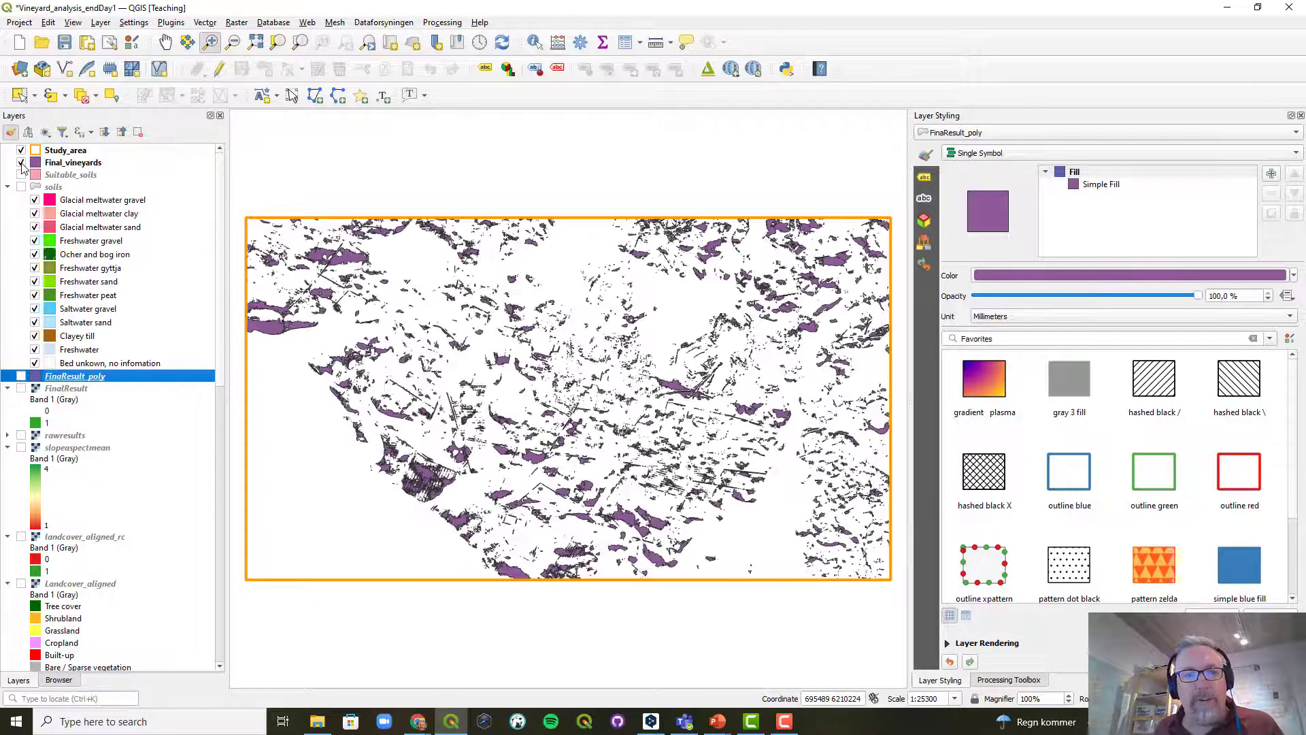
- Add a decimal field named ha with length 10 and precision 1 to the Final_vineyards attribute table in edit mode
left_click(48, 166)
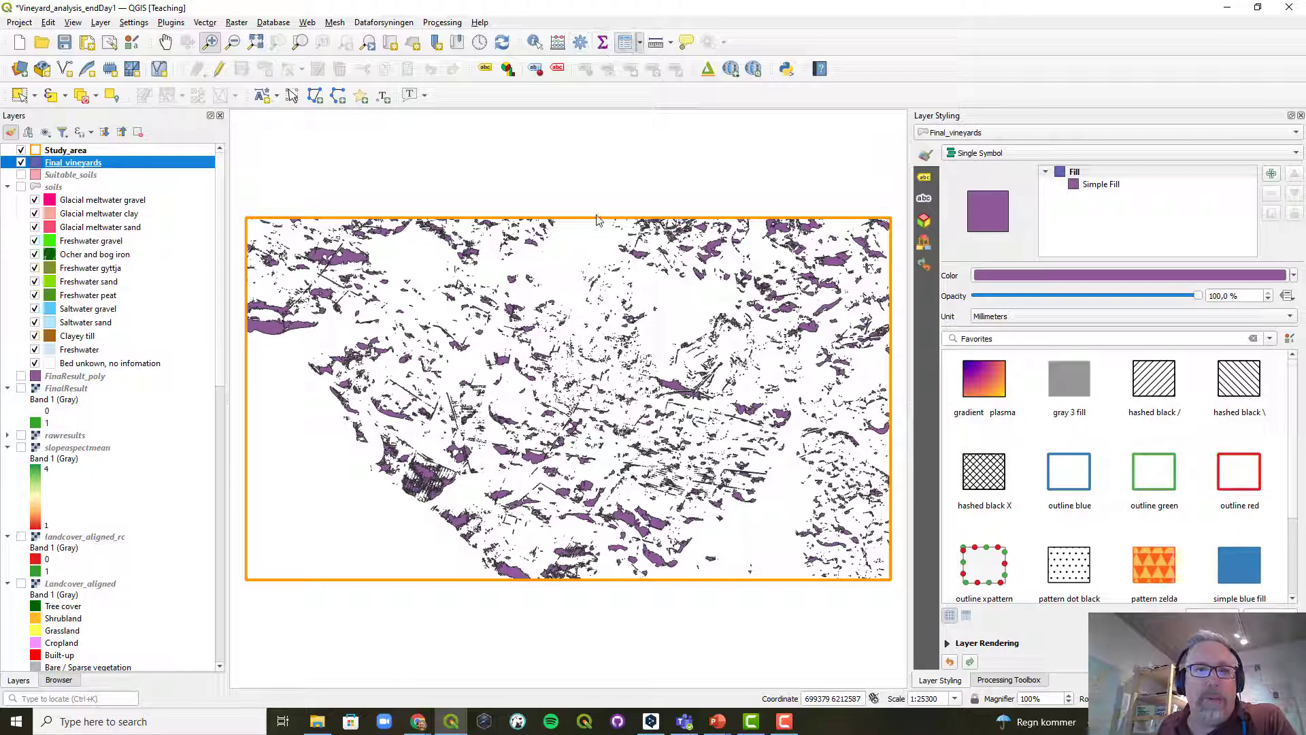
key("F6")
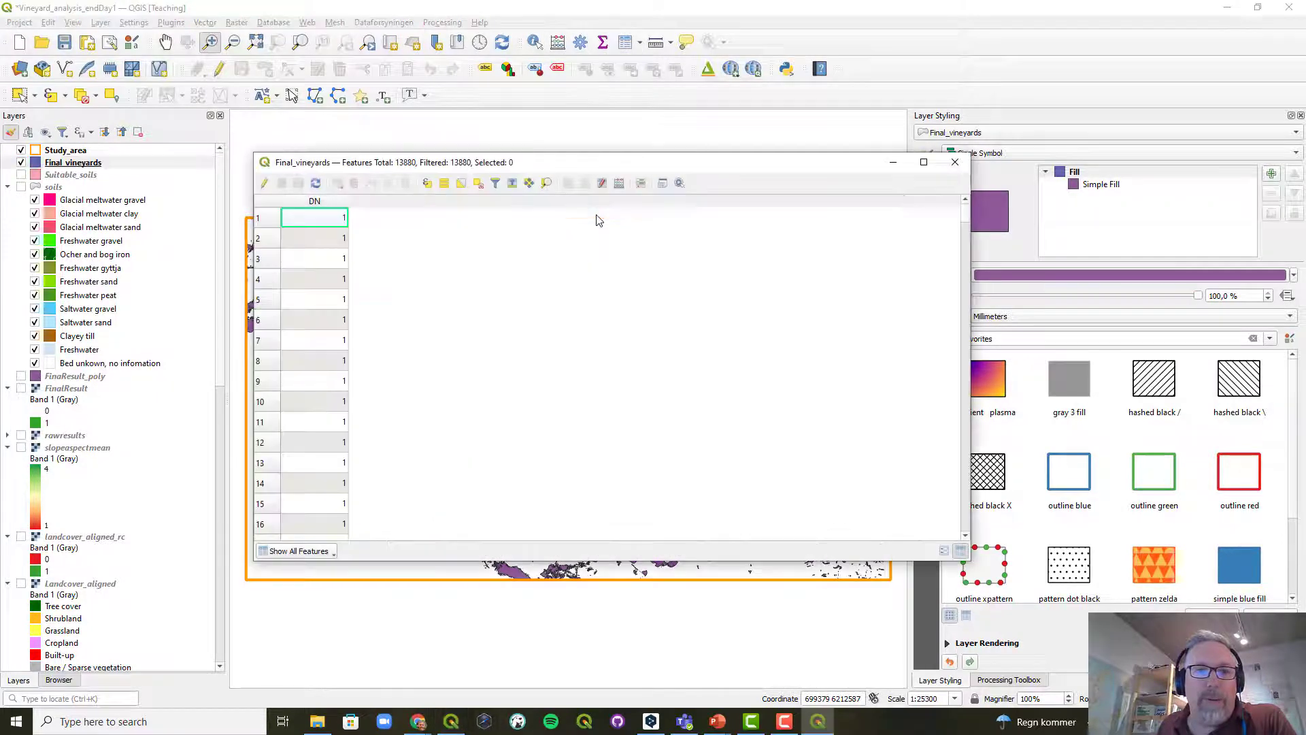
left_click(266, 184)
left_click(568, 183)
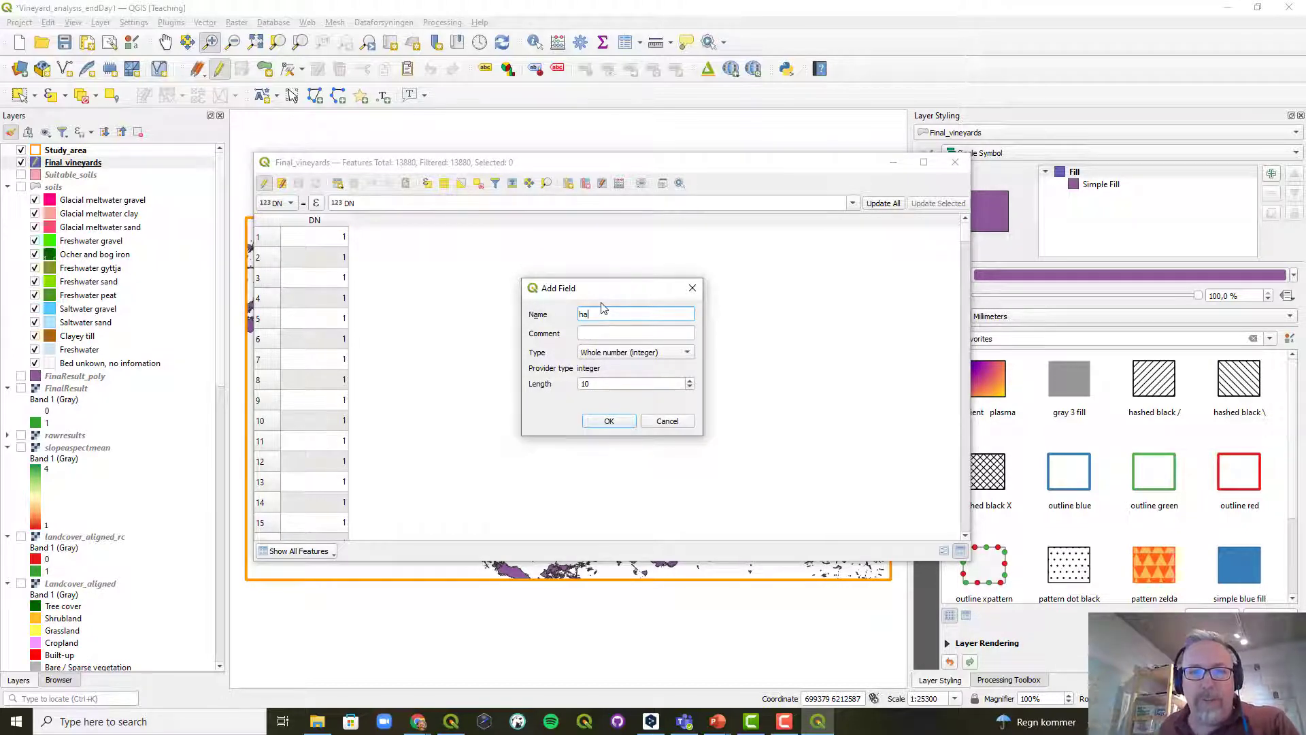
left_click(648, 353)
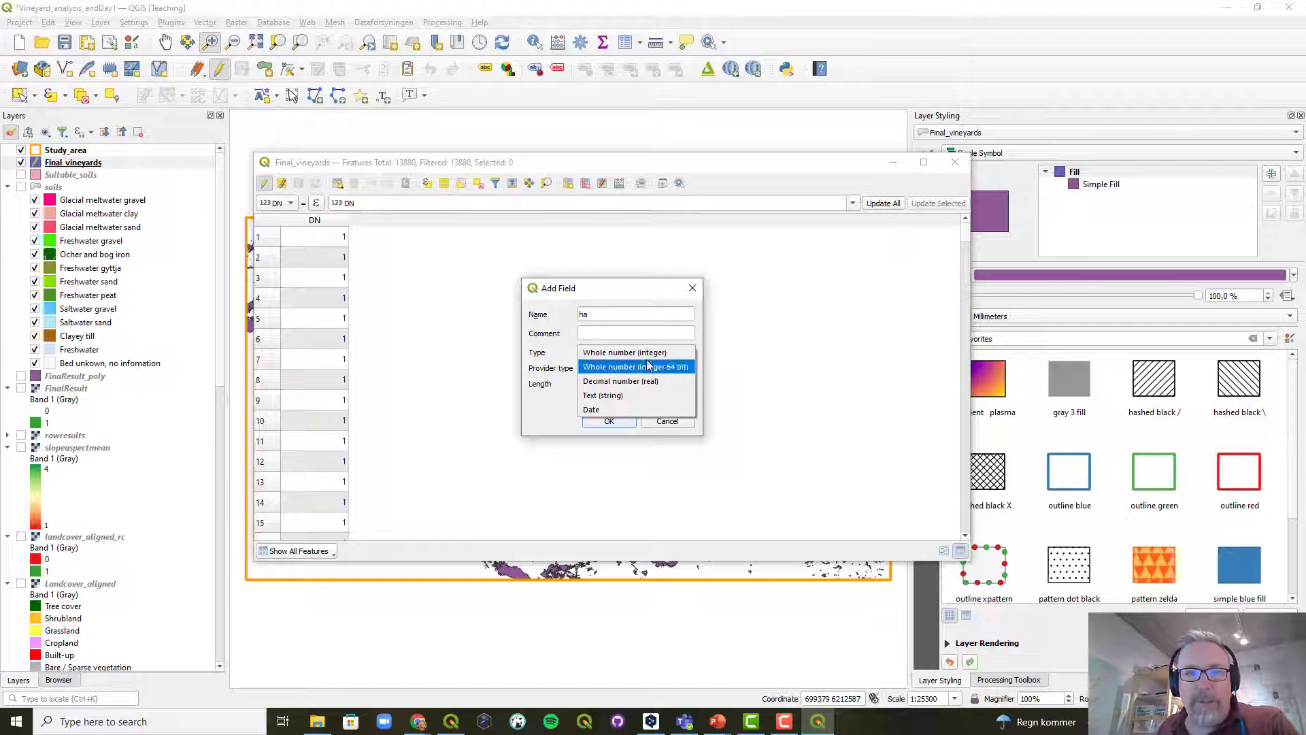
left_click(646, 381)
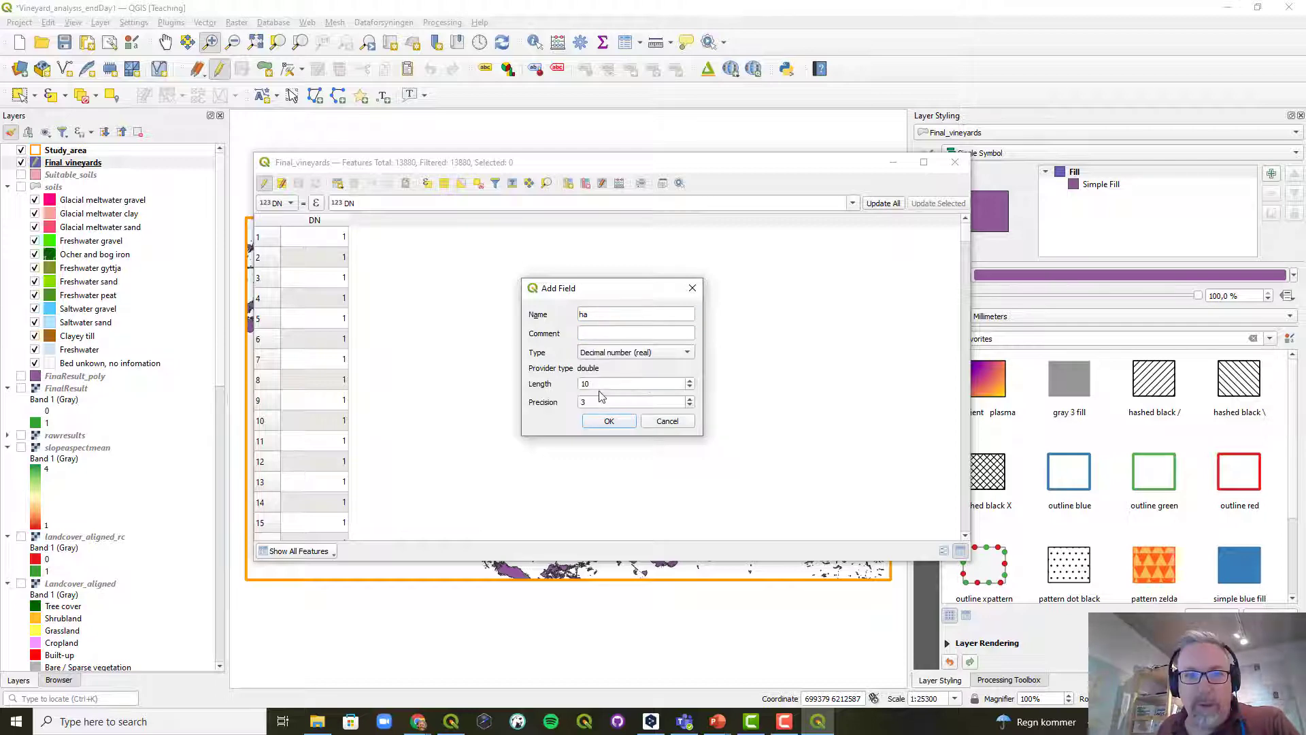
left_click_drag(612, 402, 550, 398)
type("1")
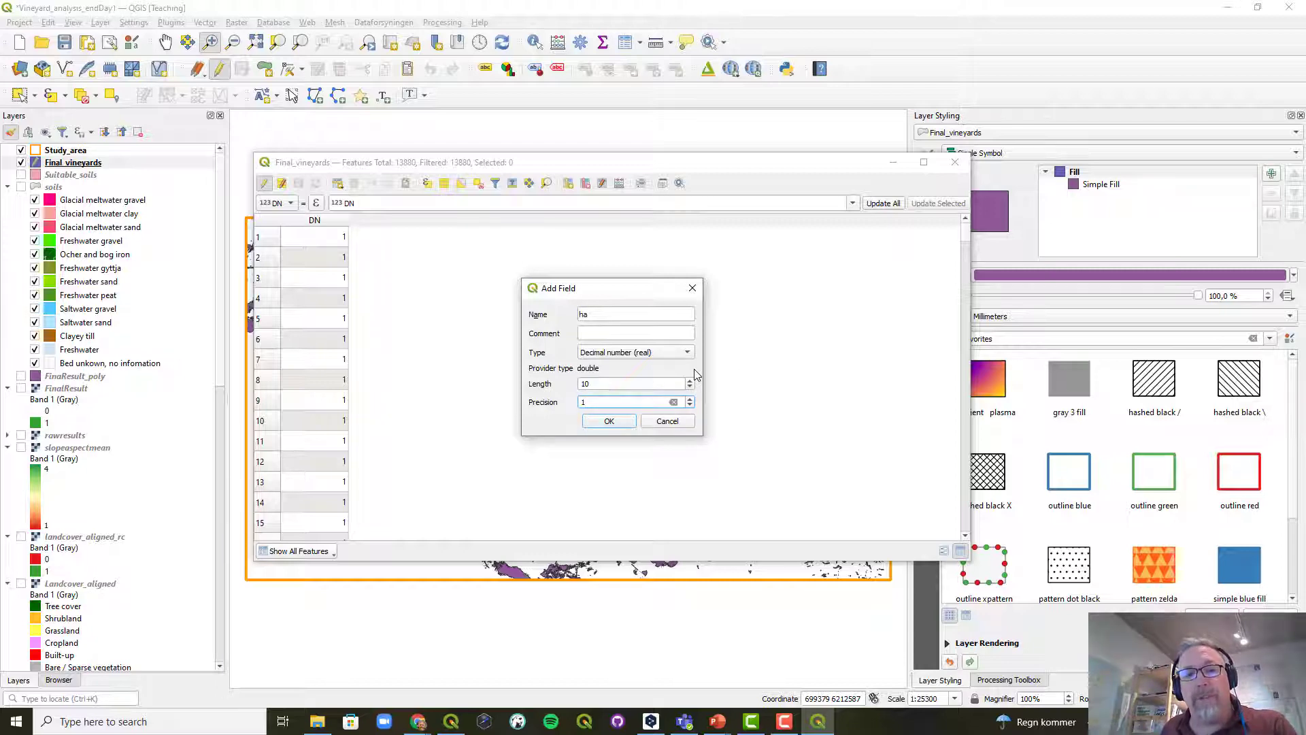
left_click(610, 423)
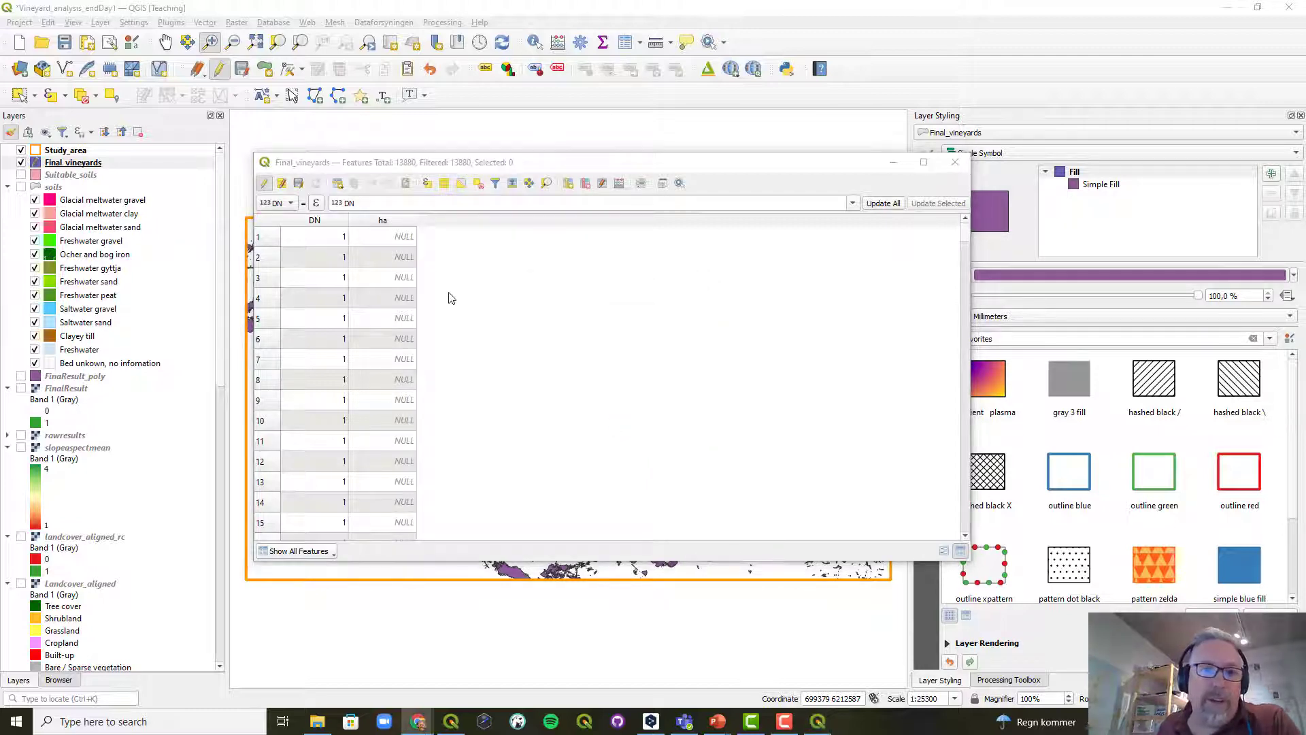
- Set the field calculation for ha to the expression $area / 10000, consulting the help for the $area geometry function
left_click(285, 203)
left_click(279, 217)
left_click(315, 204)
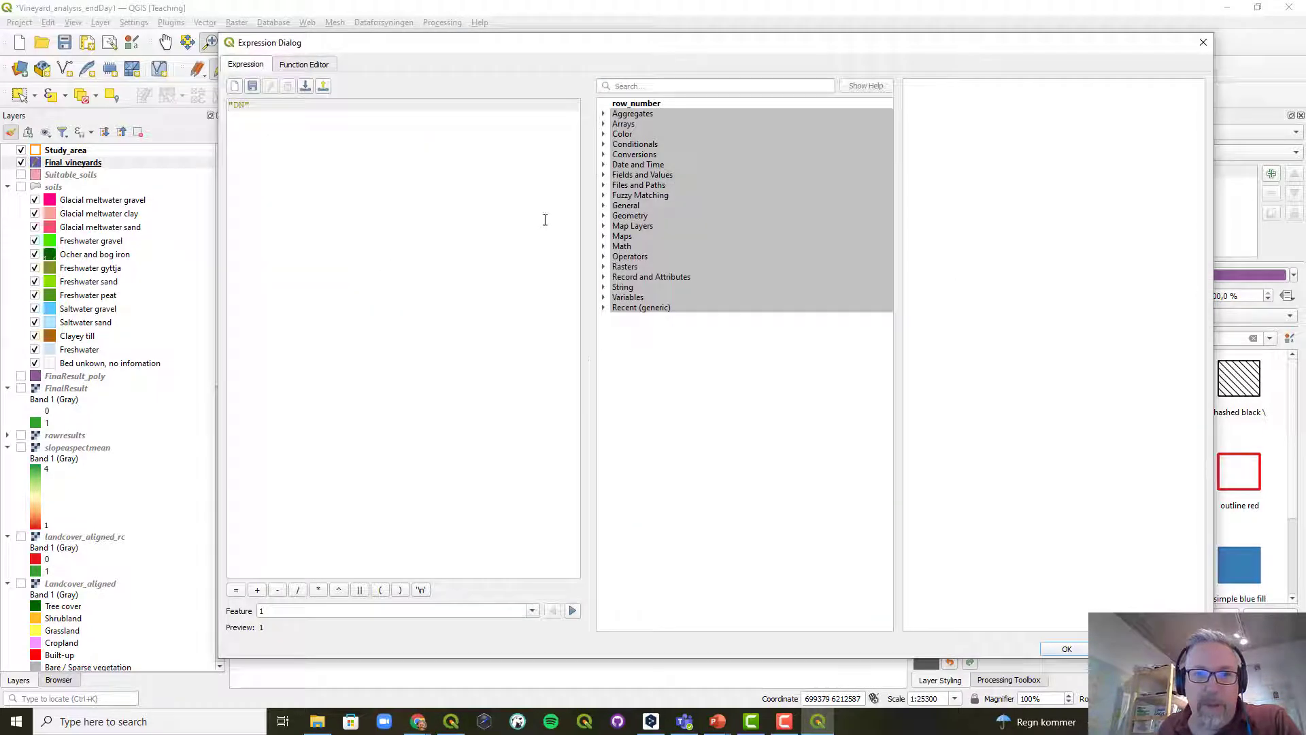
left_click_drag(254, 106, 227, 104)
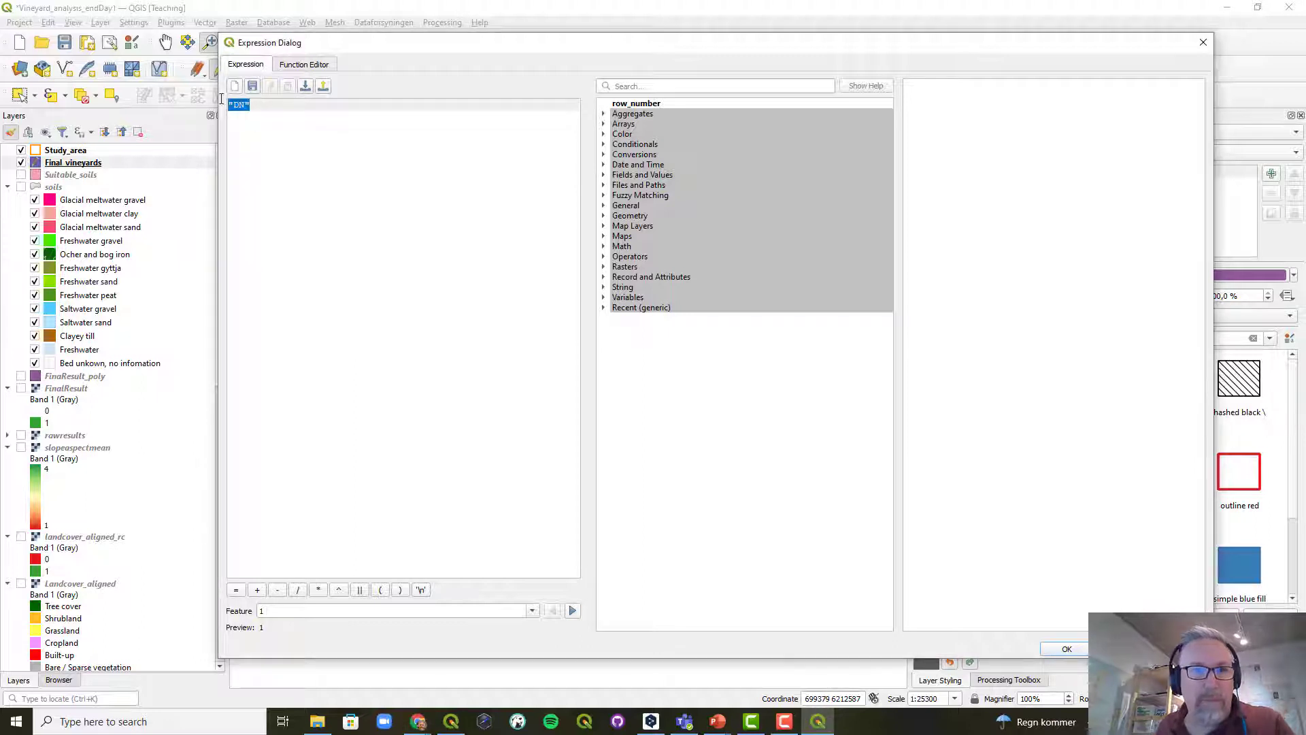
type("$area / 10000")
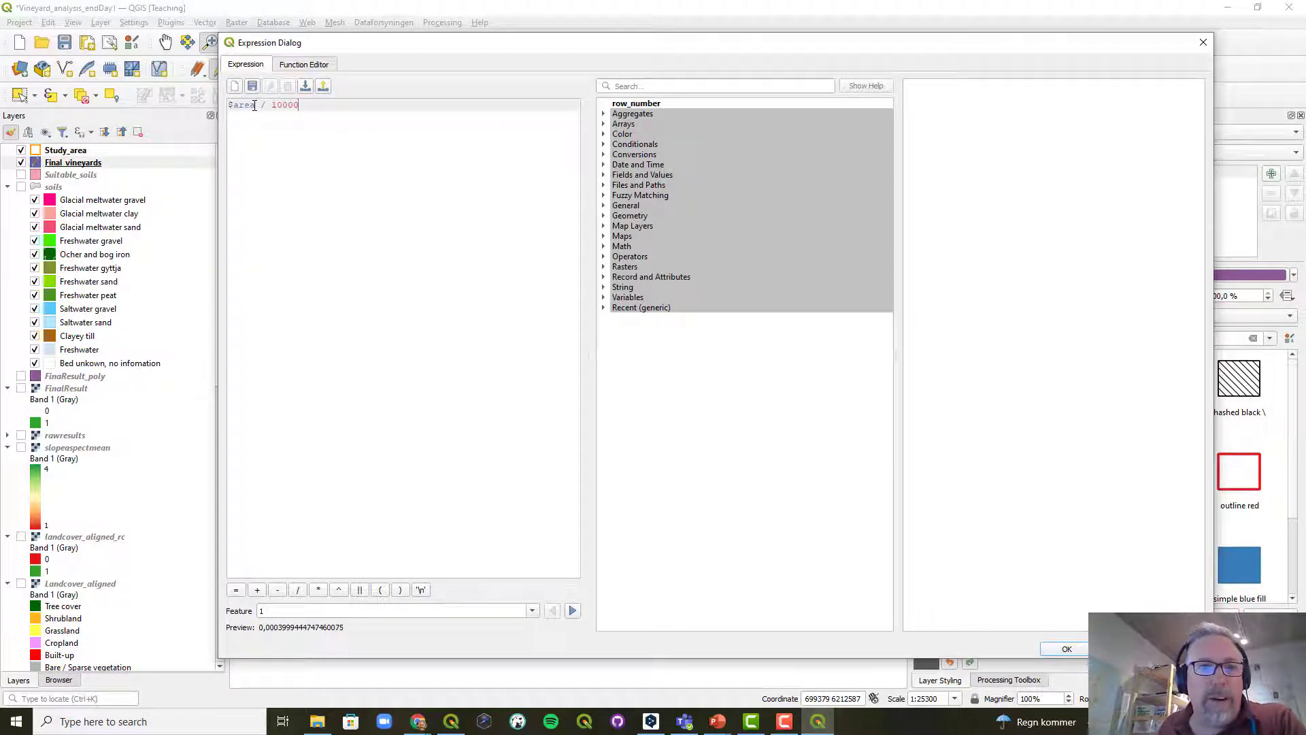
left_click(604, 216)
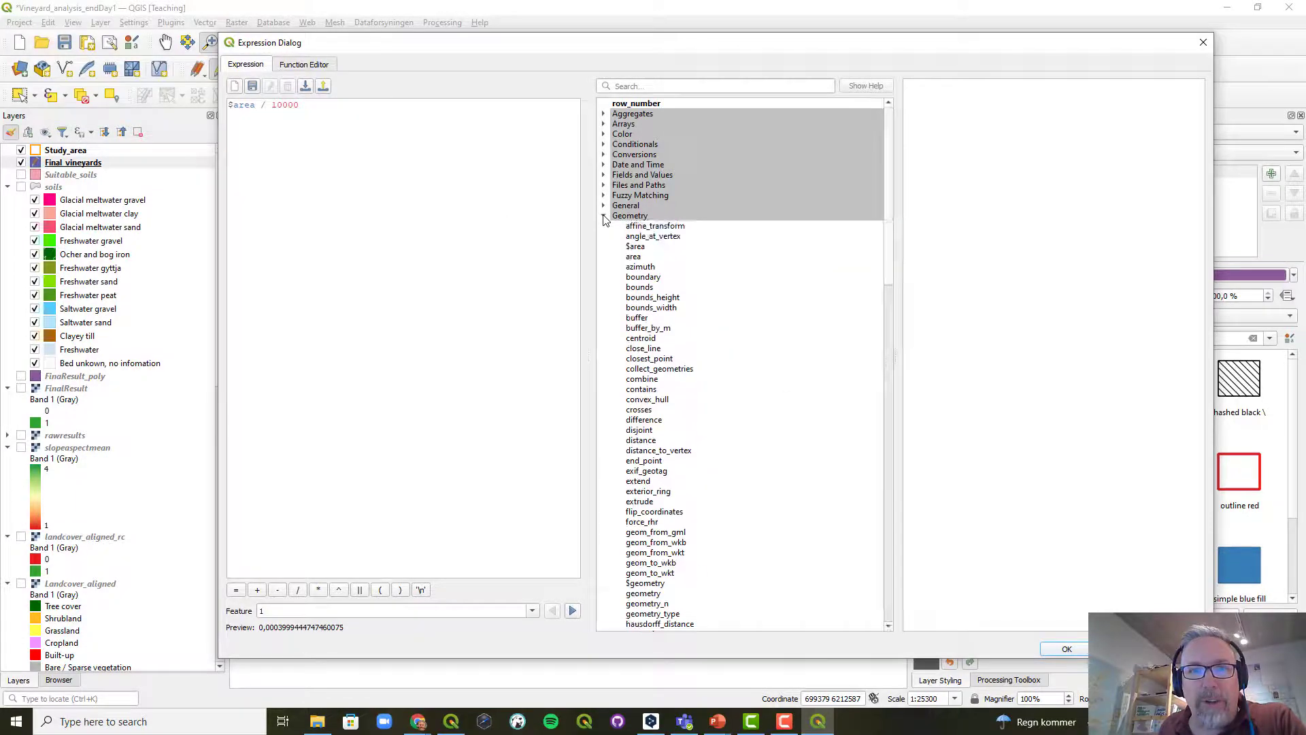
left_click(636, 247)
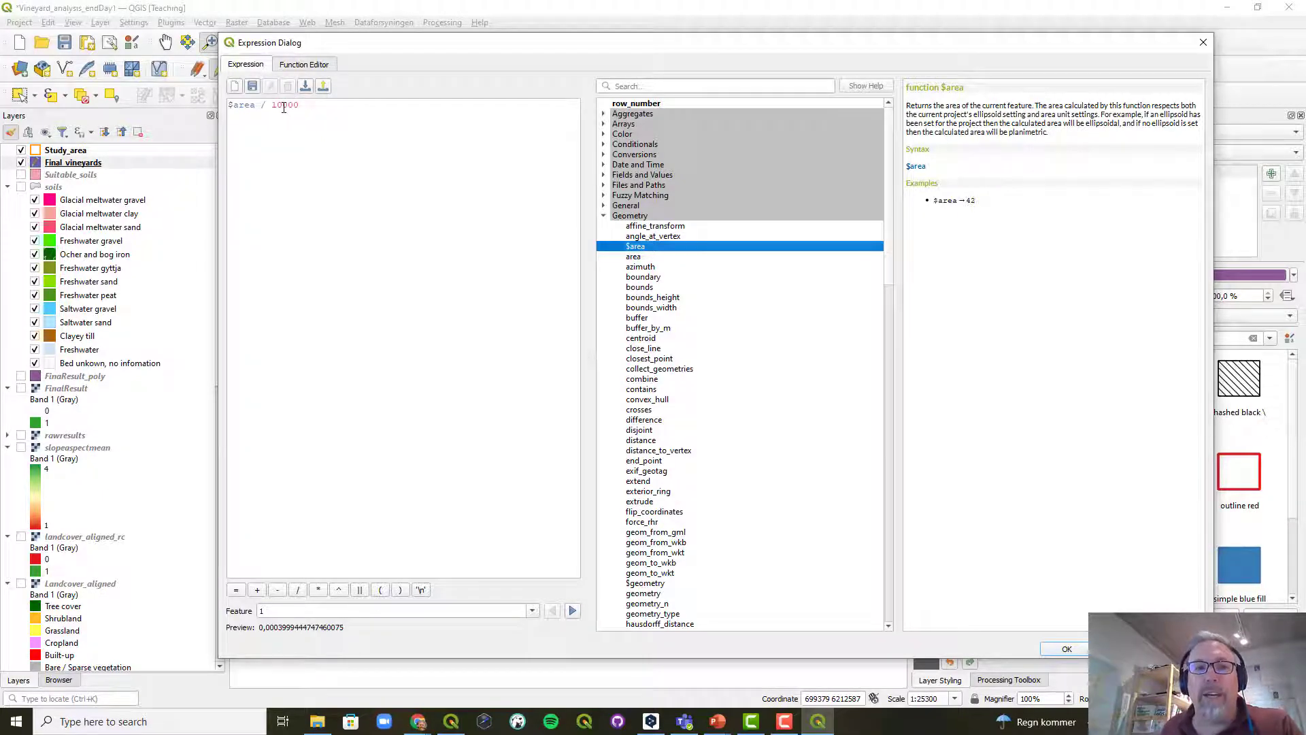
left_click(1048, 647)
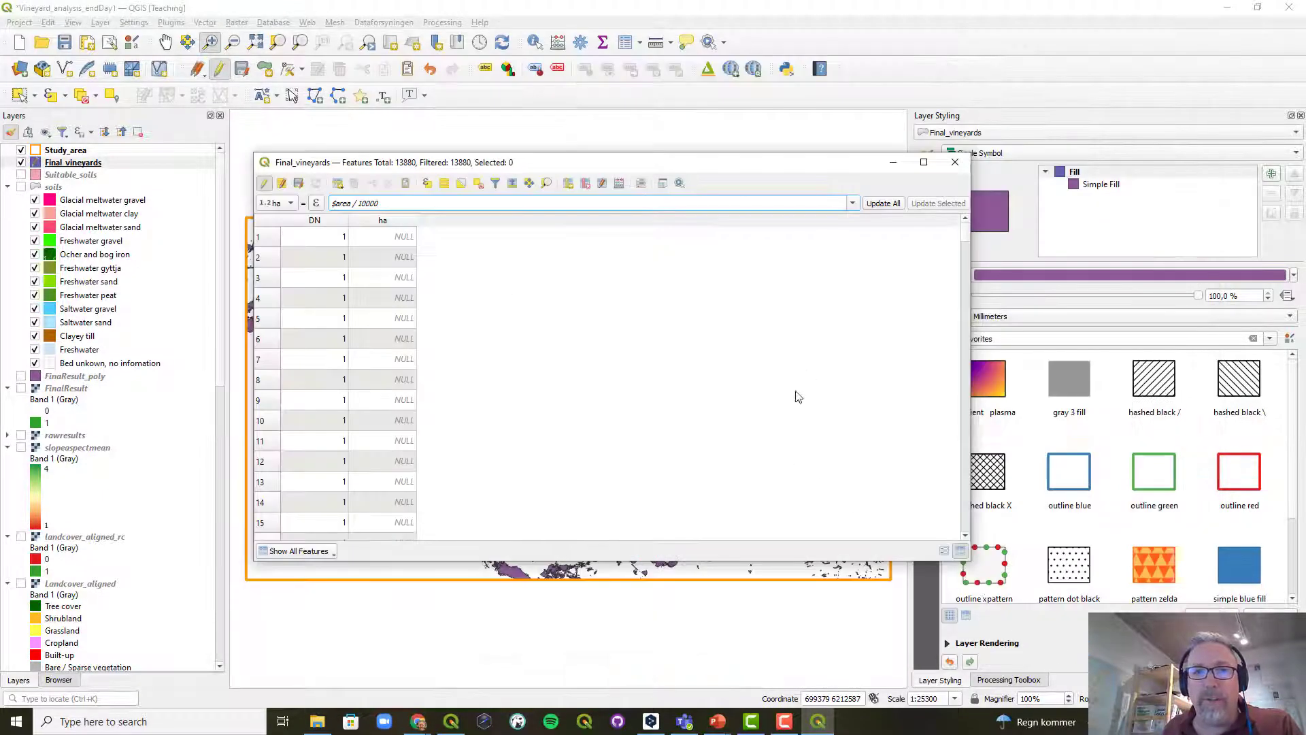
- Apply the expression to the ha field of all features and save the edits to Final_vineyards
left_click(883, 204)
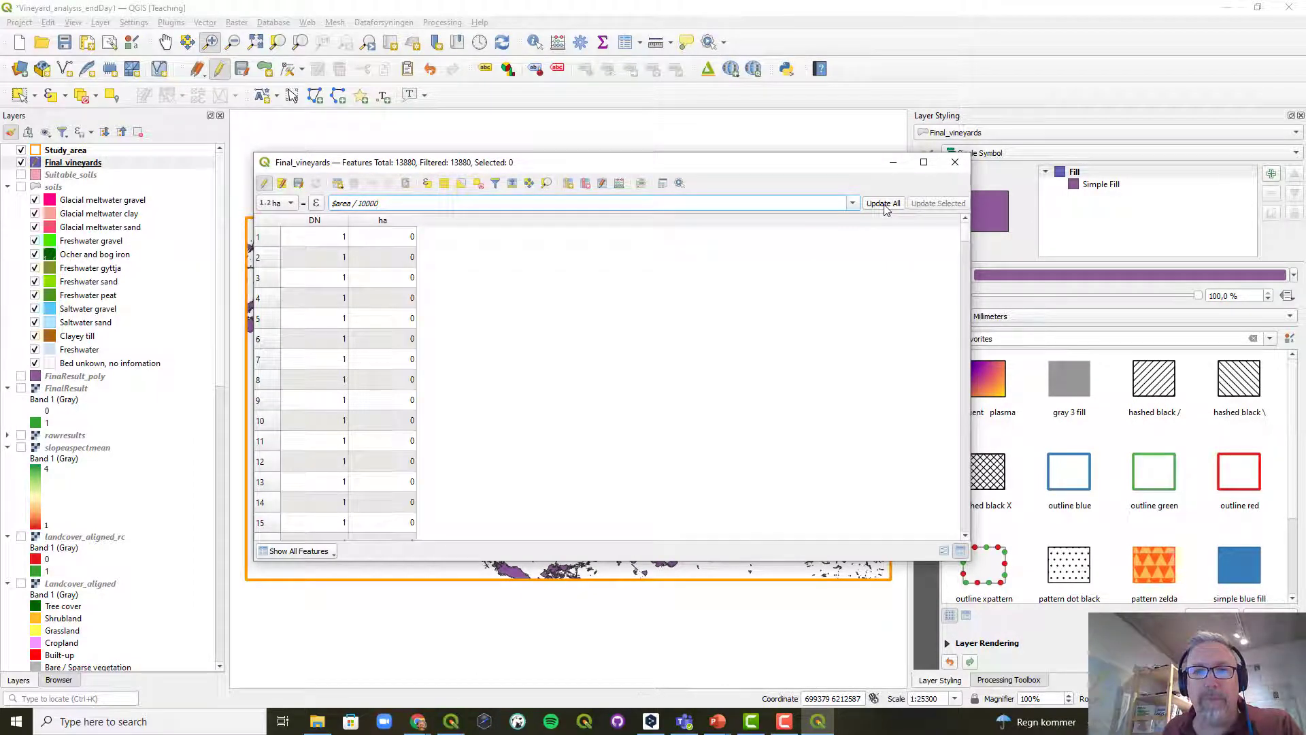
left_click(265, 185)
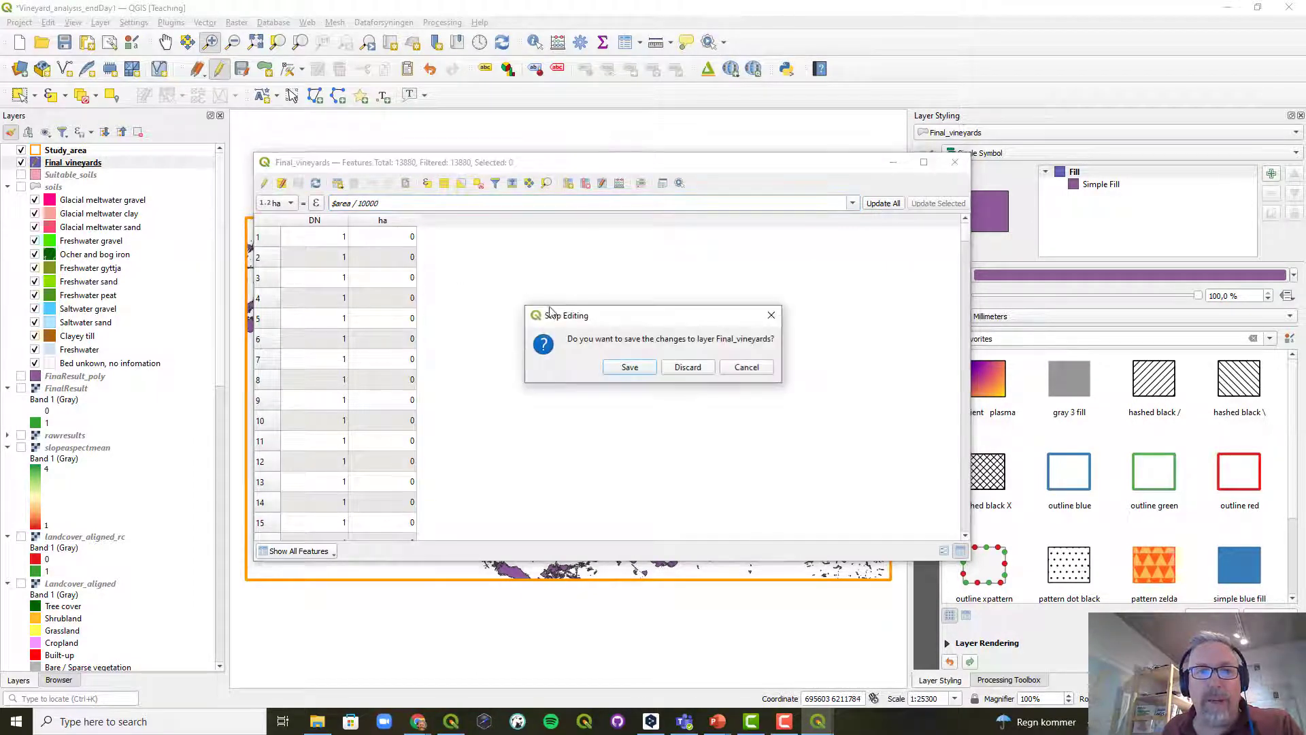
left_click(632, 371)
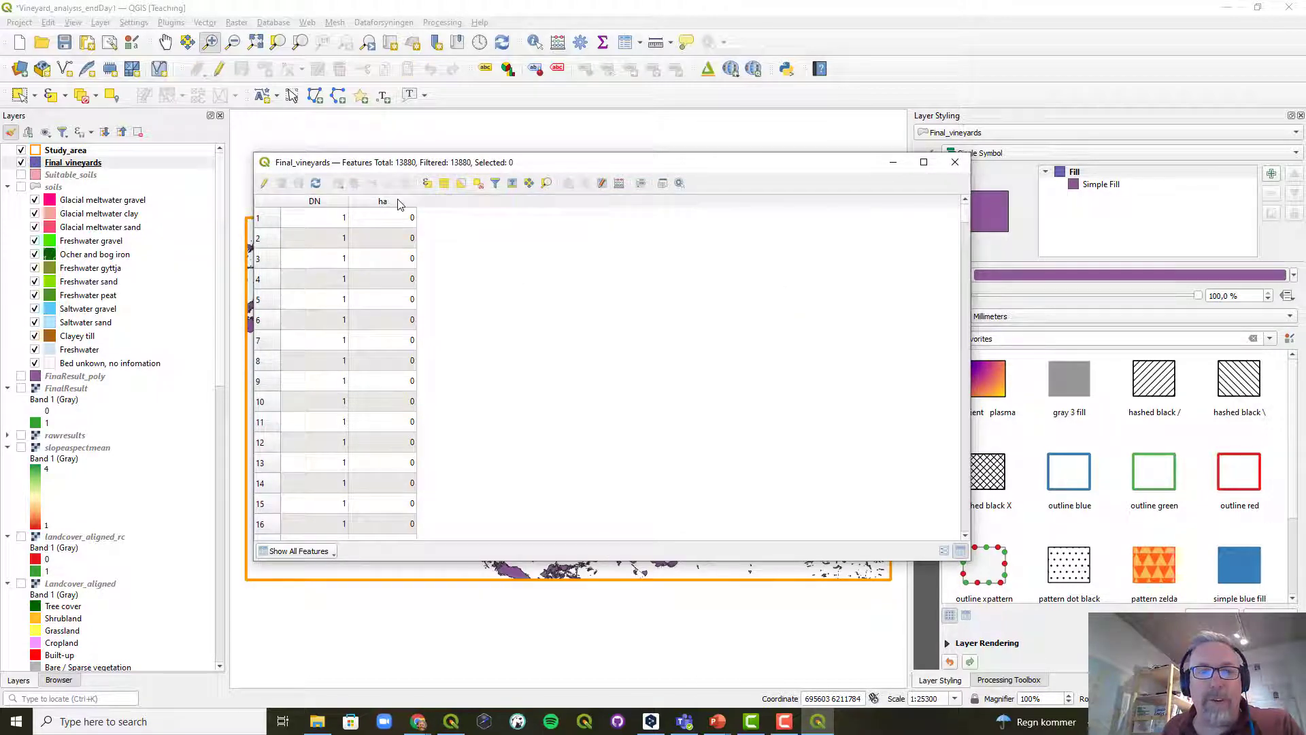
- Sort the attribute table by descending ha, select the 18 largest features and close the table
left_click(400, 203)
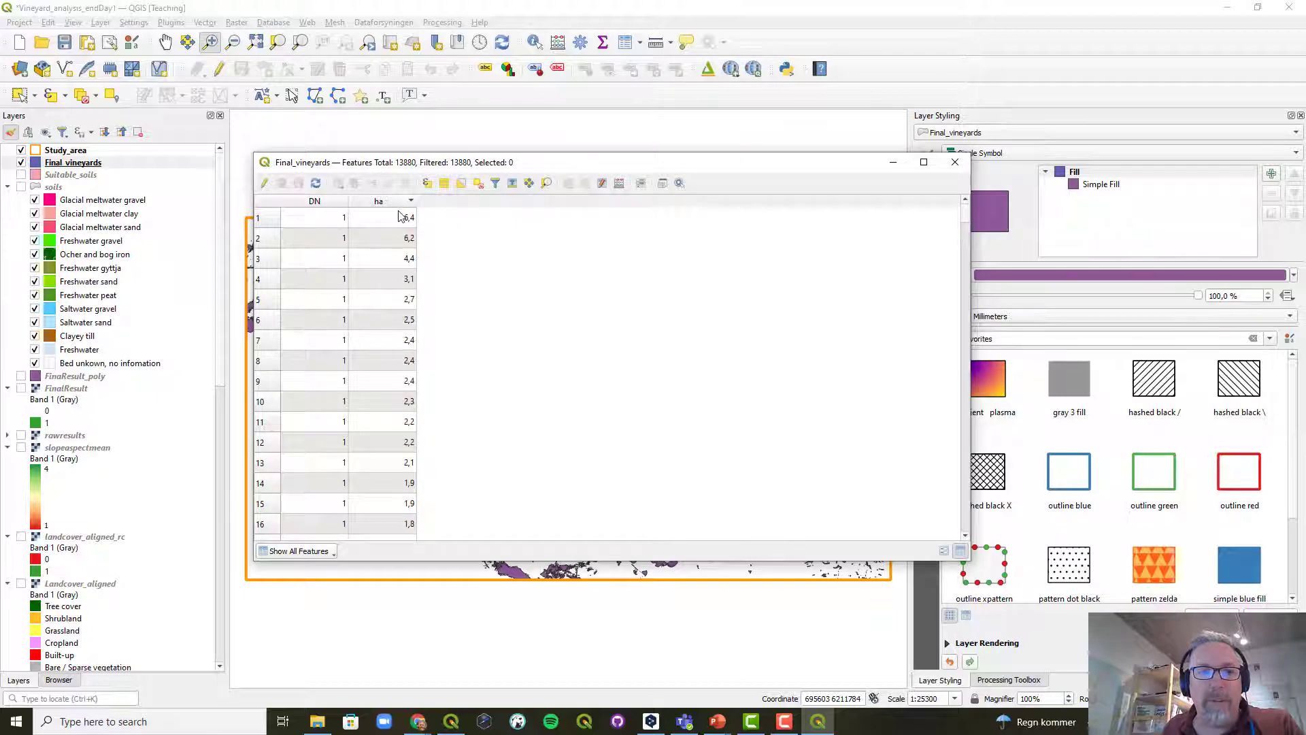
left_click_drag(265, 223, 285, 525)
scroll(333, 501, "down", 1)
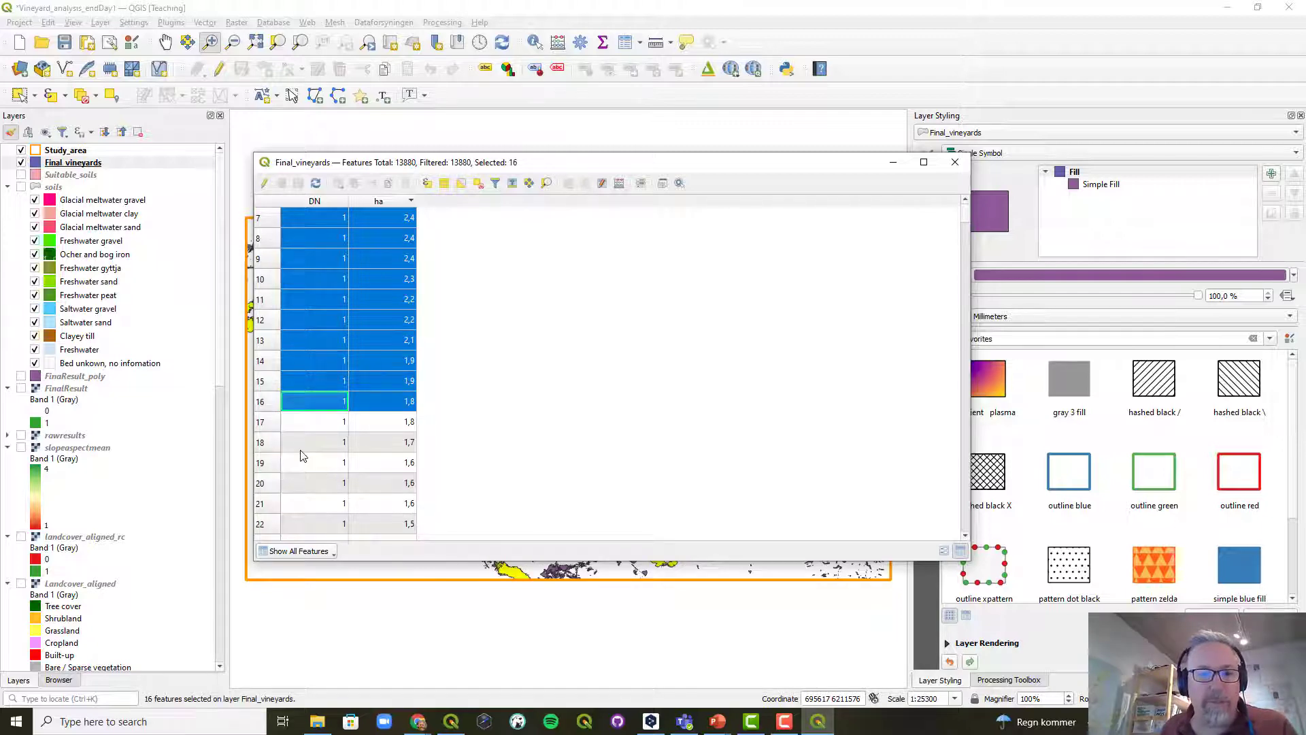
left_click(269, 443, "shift")
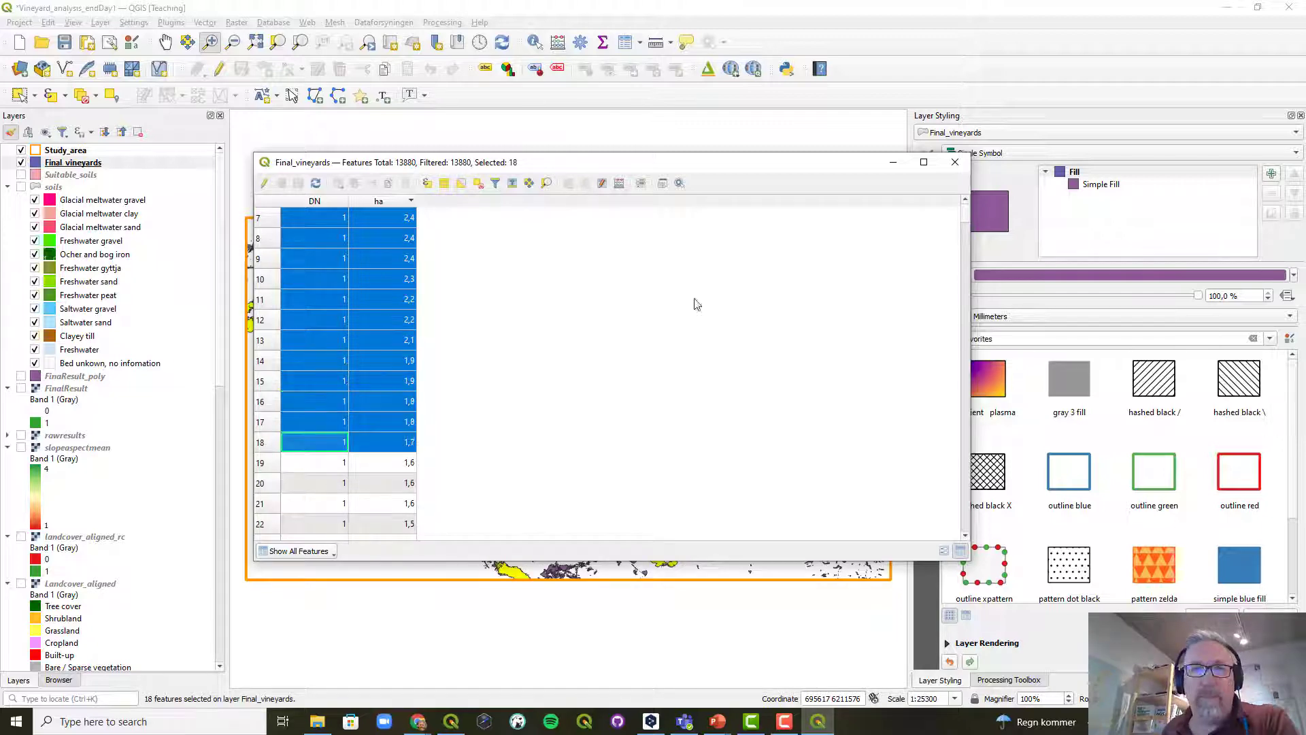
left_click(956, 163)
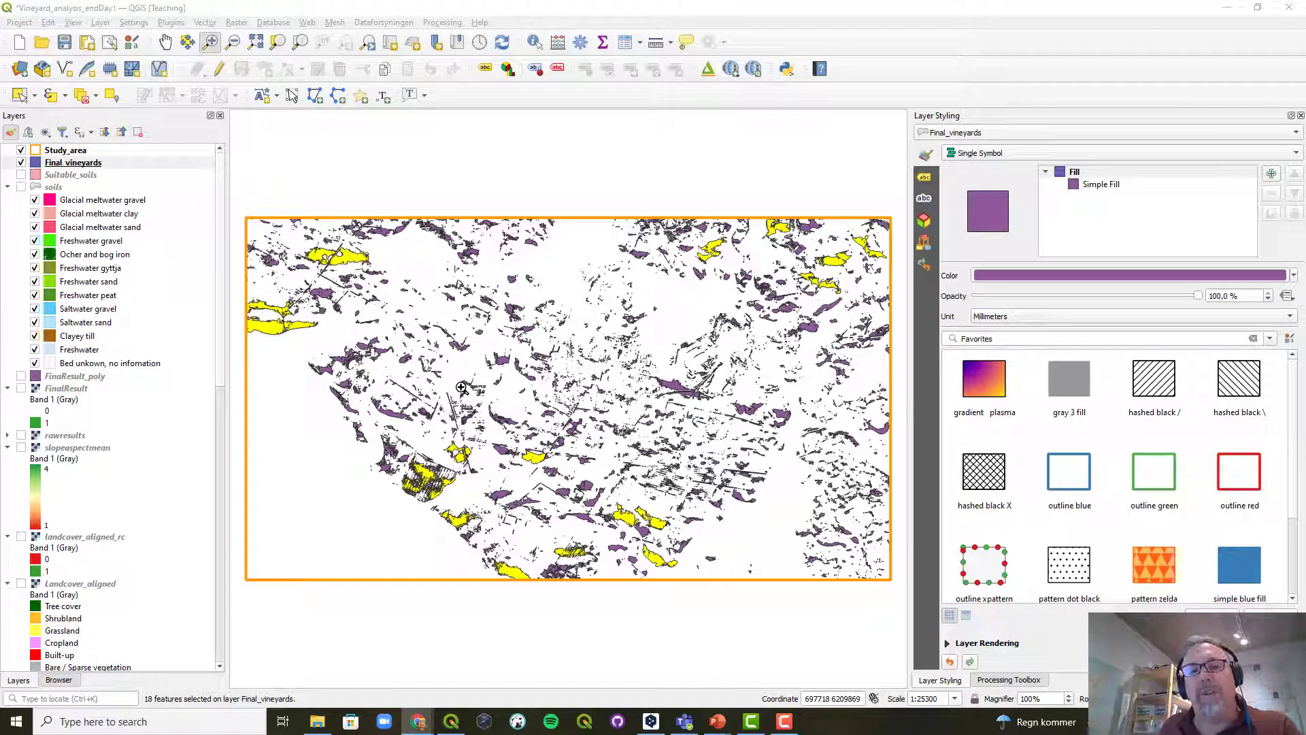
- Calculate geometry for the selected Final_vineyards features, writing area to ha in Hectares with precision 1 and leaving out the perimeter
right_click(85, 165)
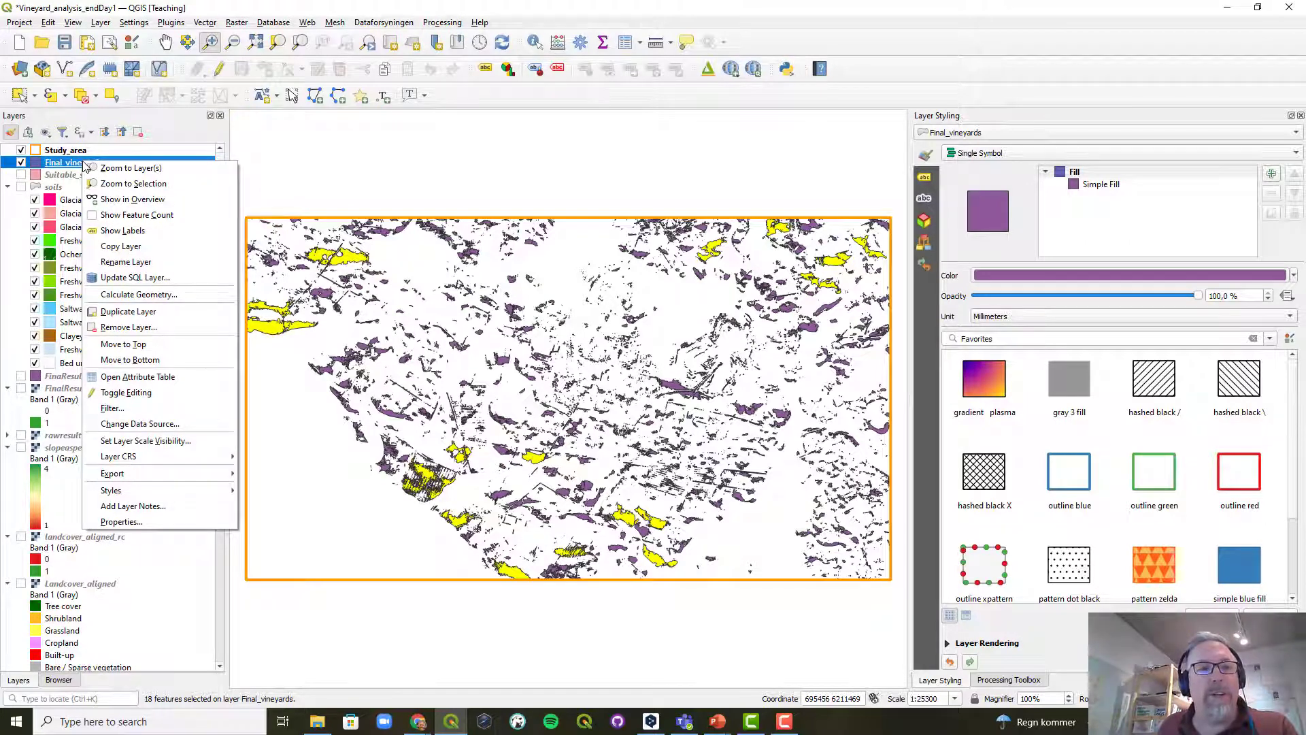
left_click(153, 300)
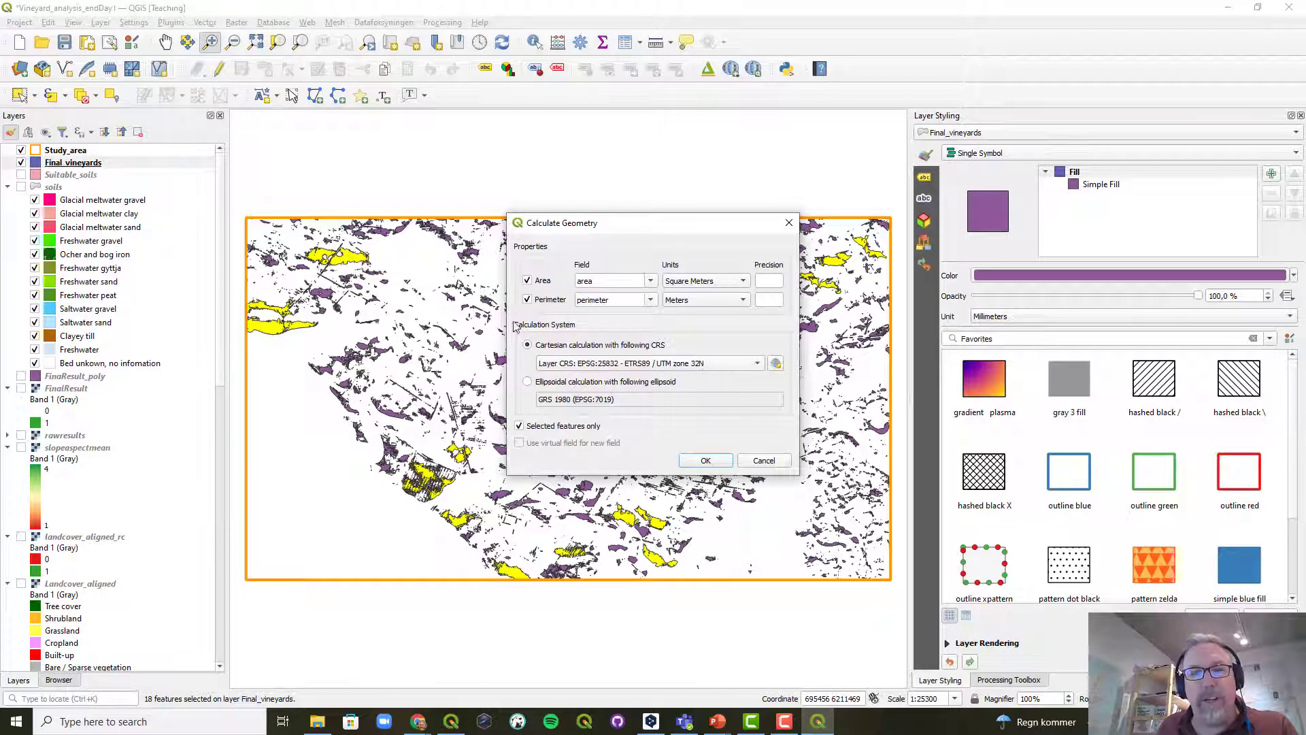
left_click(651, 281)
left_click(625, 302)
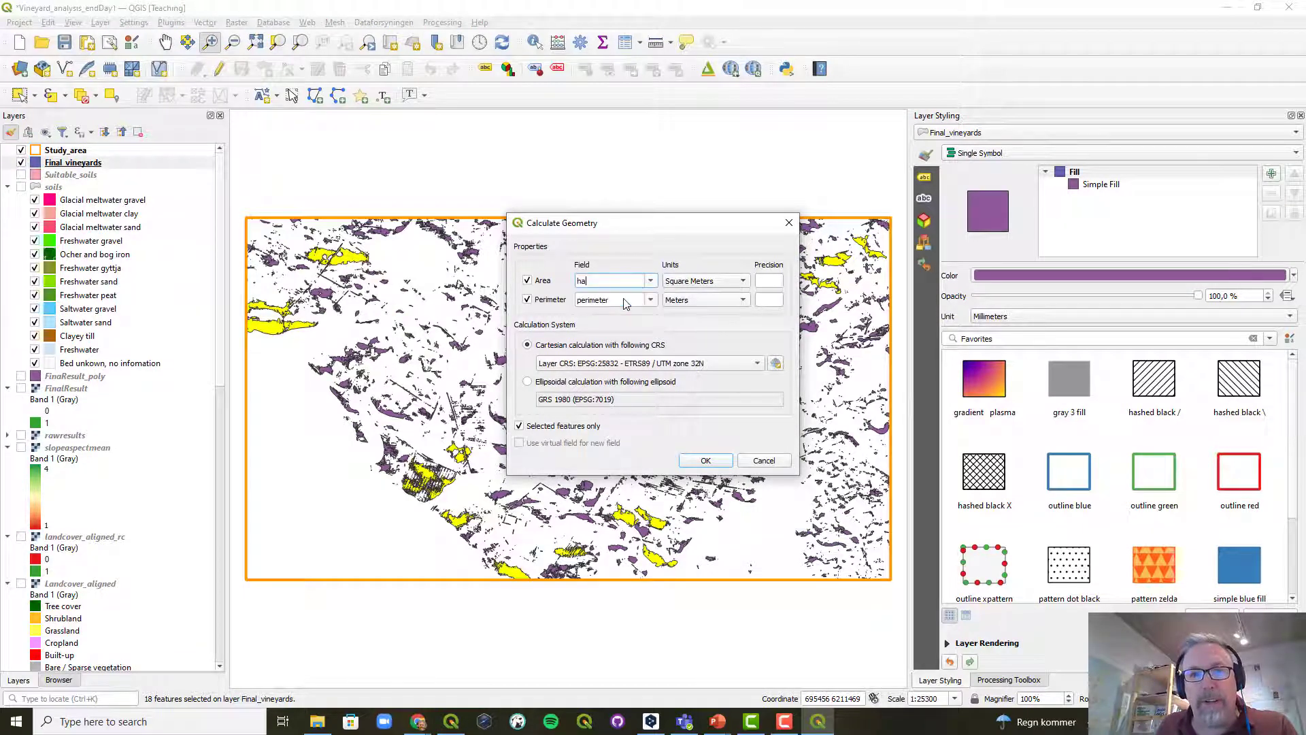
left_click(704, 283)
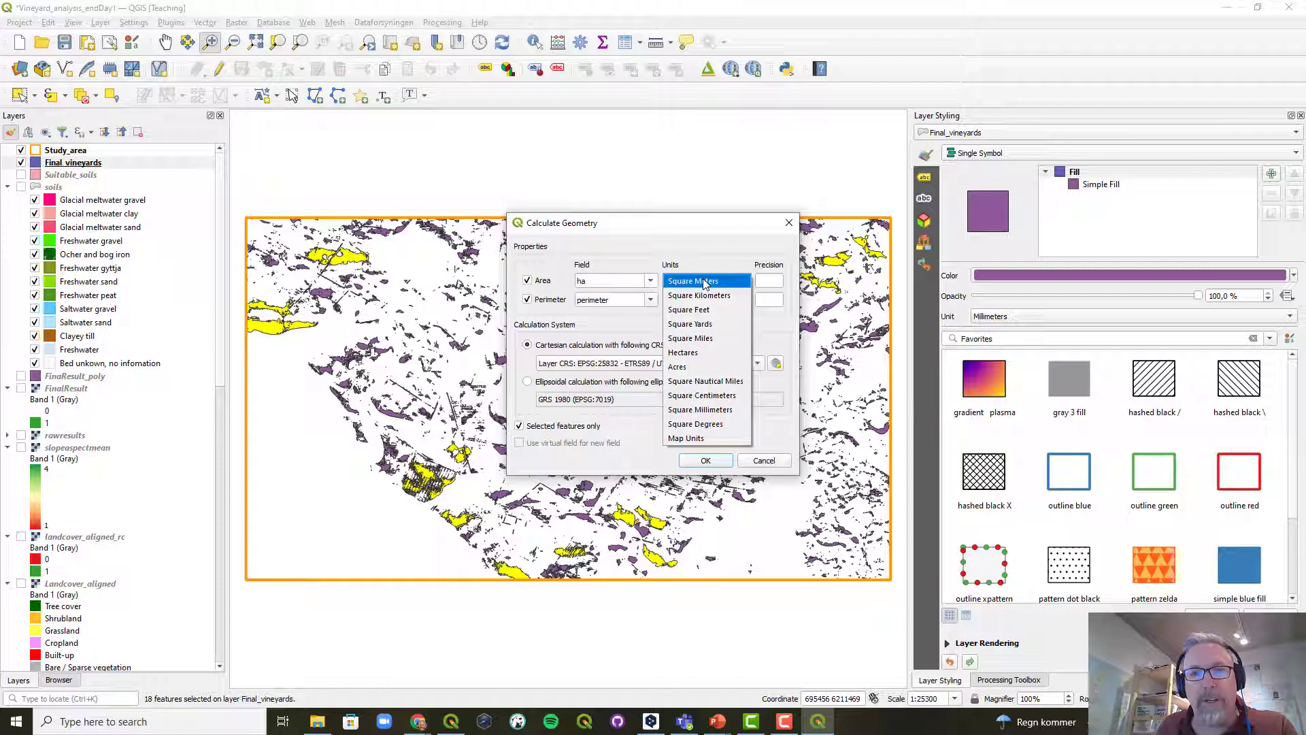
left_click(692, 352)
left_click(769, 278)
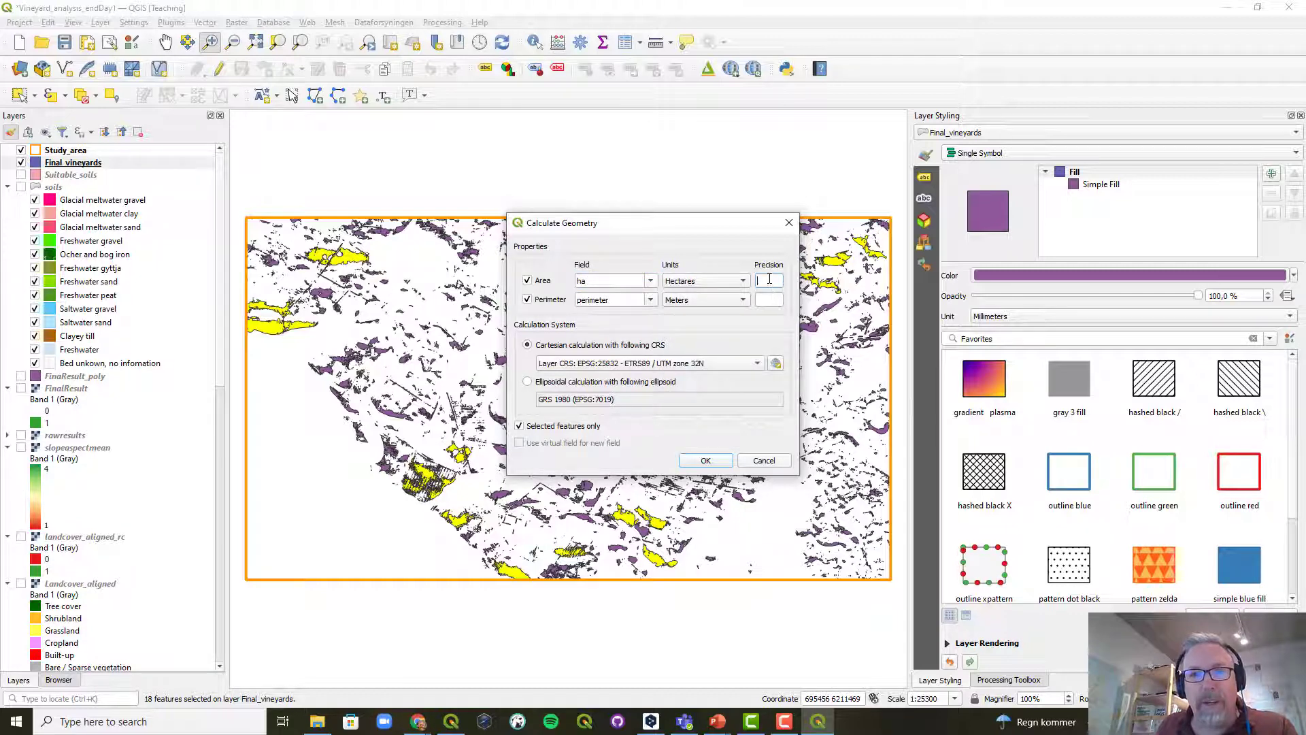
type("1")
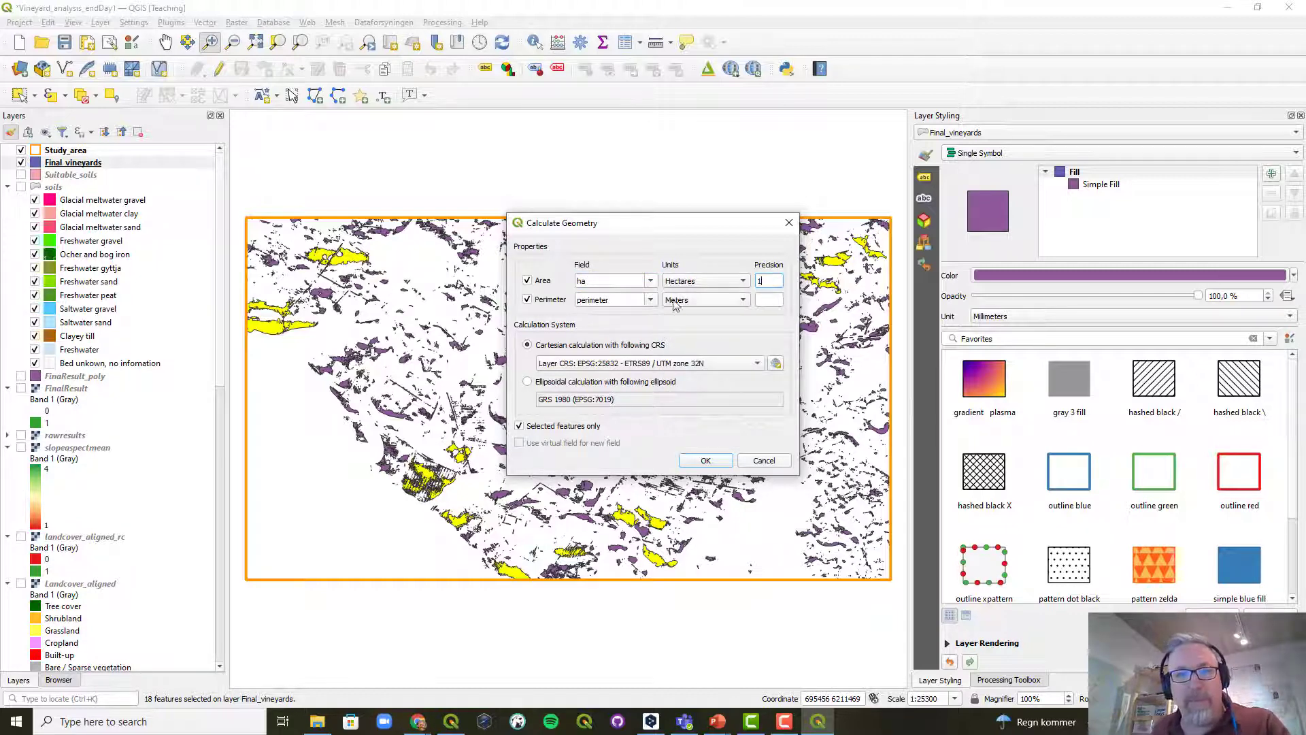
left_click(542, 302)
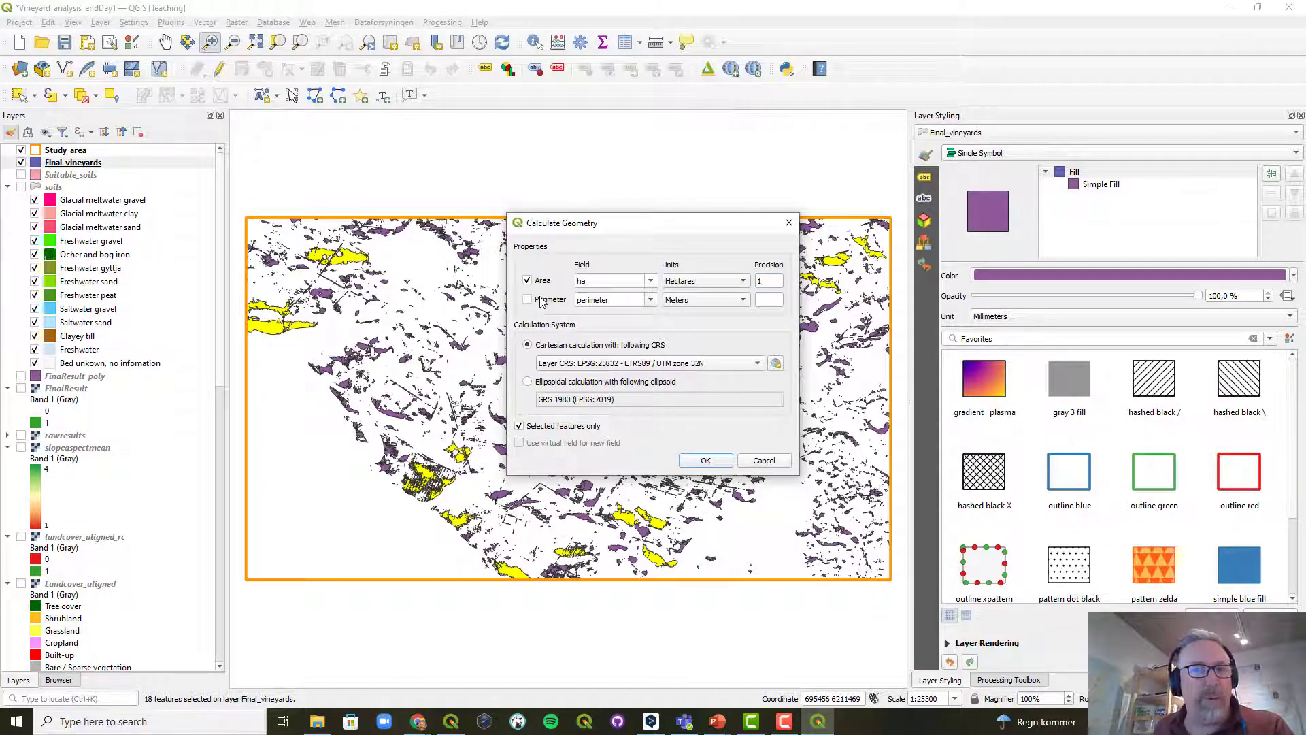
left_click(699, 461)
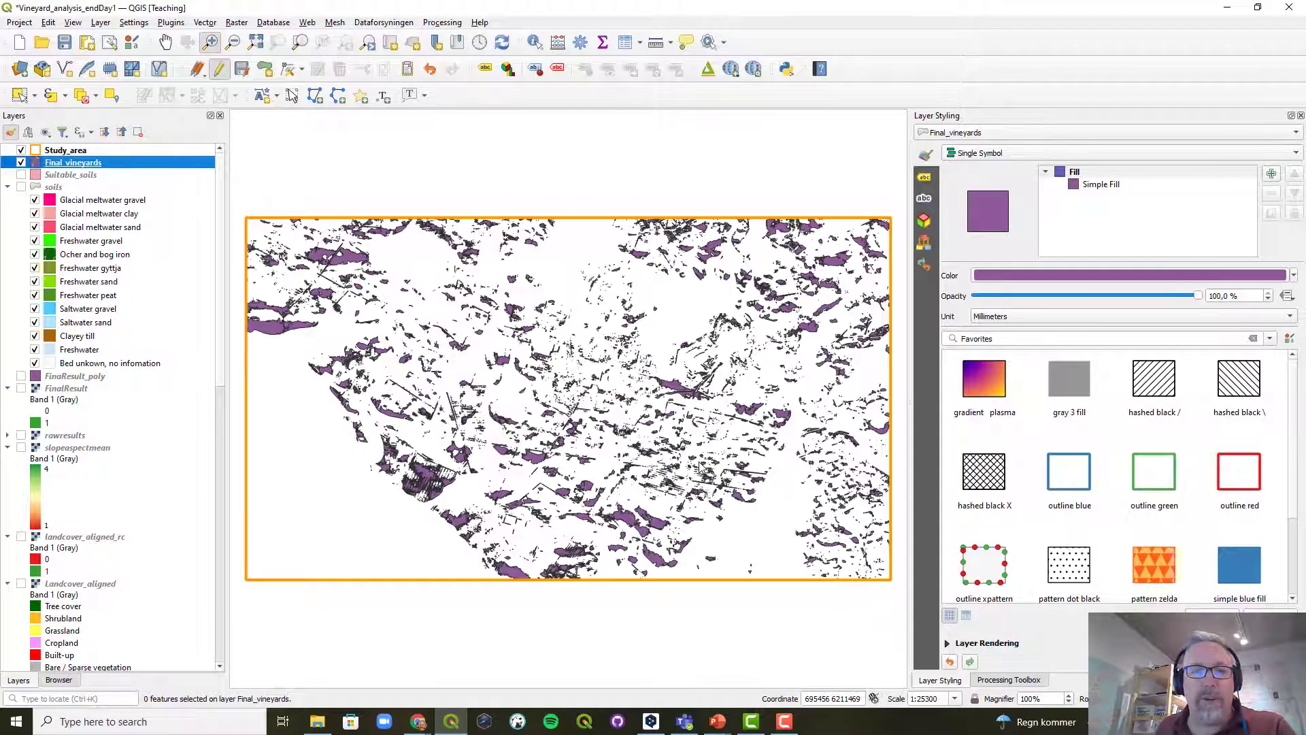
- Save the geometry edits to Final_vineyards and check the ha values in its attribute table
left_click(218, 68)
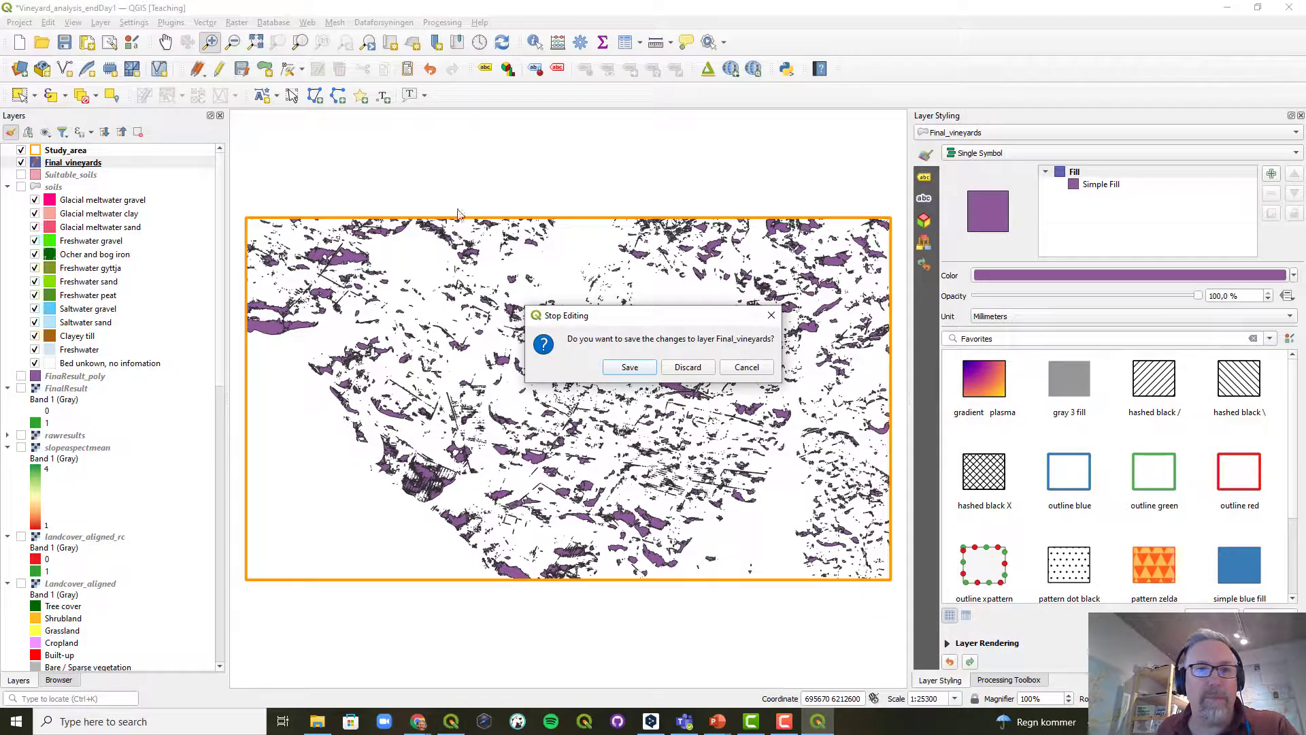
left_click(630, 366)
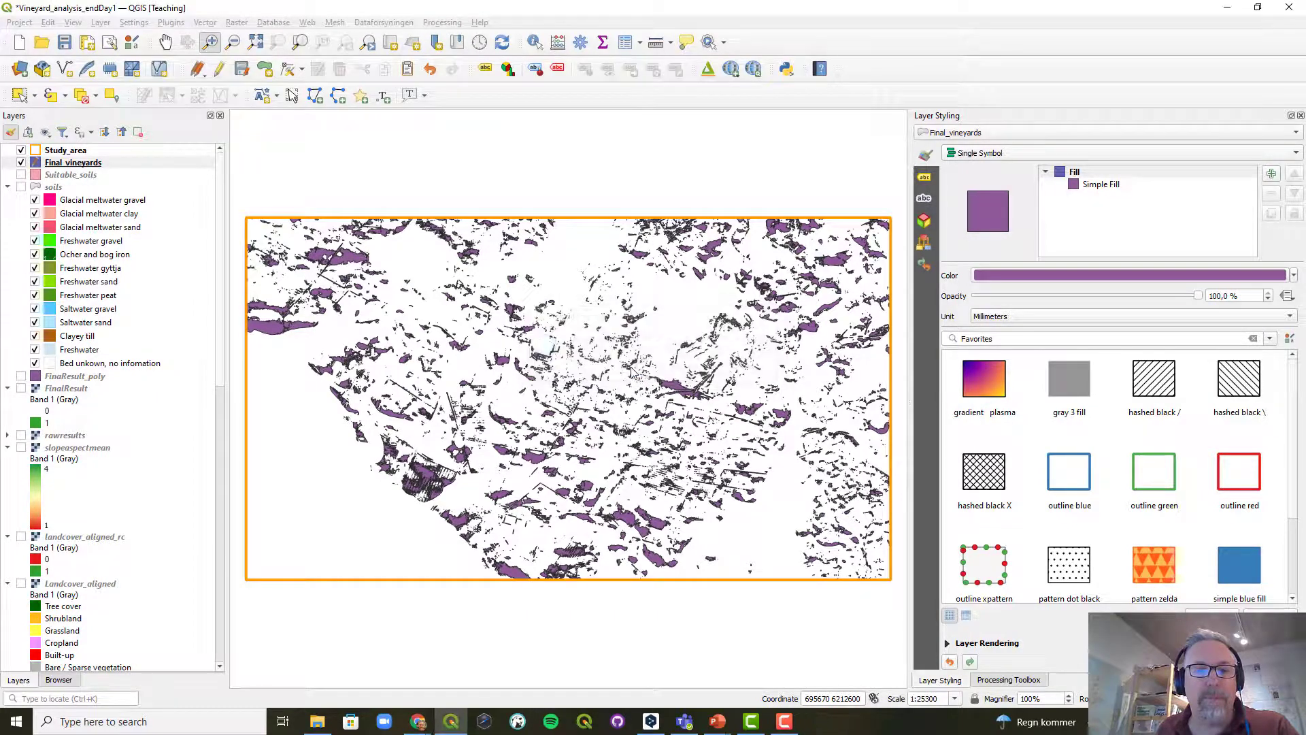
left_click(626, 45)
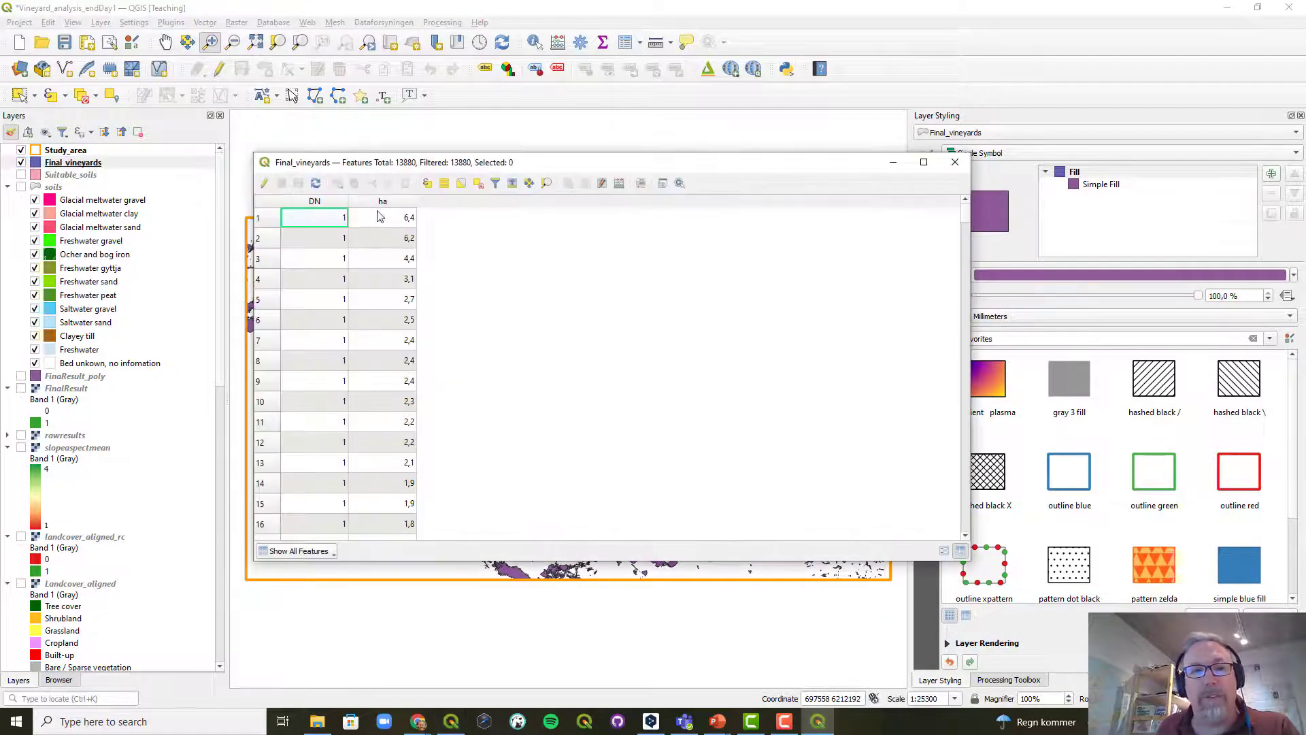
- Build a provider feature filter for the Final_vineyards layer with the expression "ha" >= 1,7 and test it
left_click(87, 166)
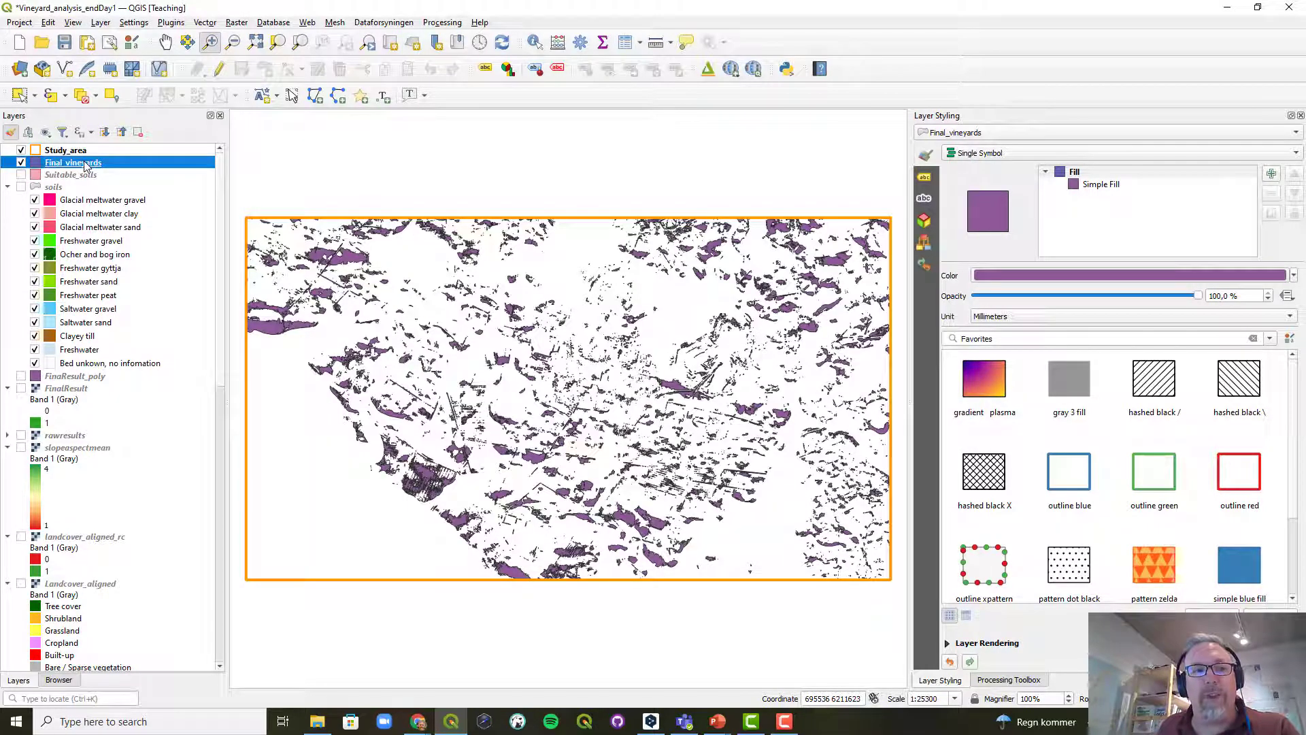
double_click(86, 165)
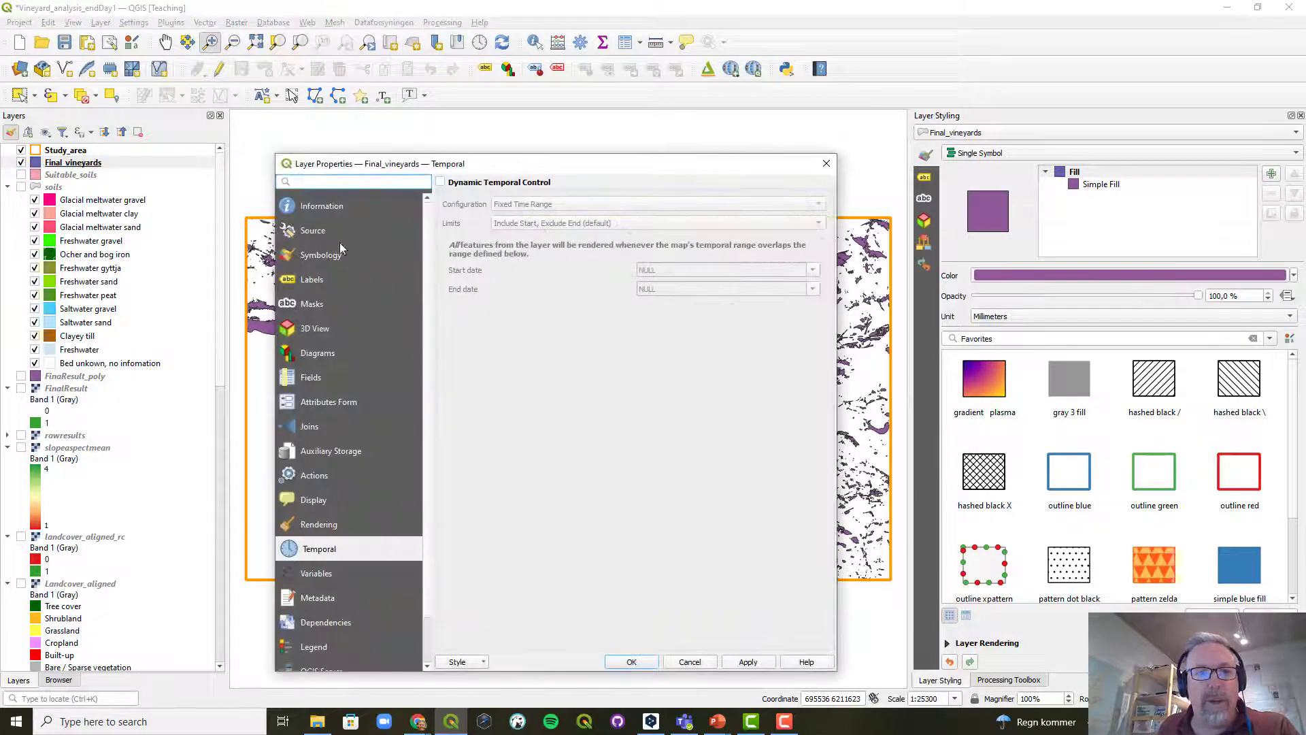
left_click(323, 233)
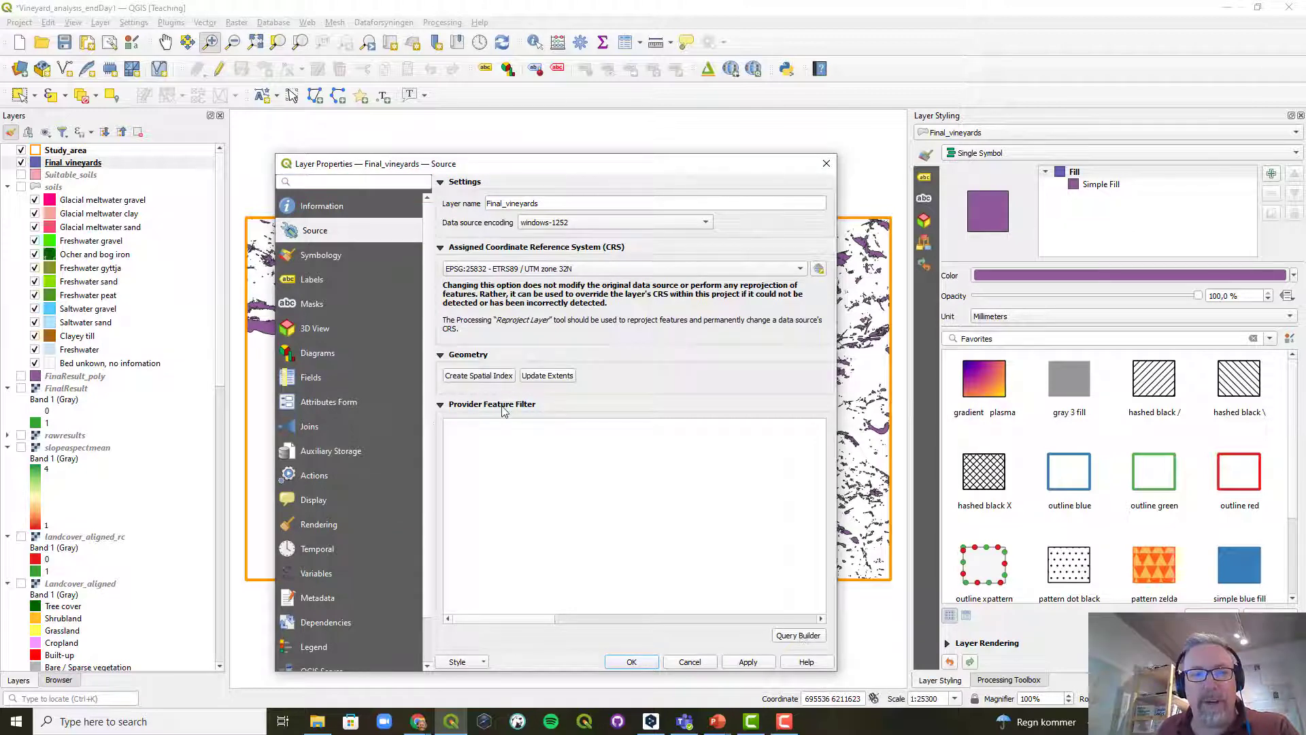
left_click(800, 636)
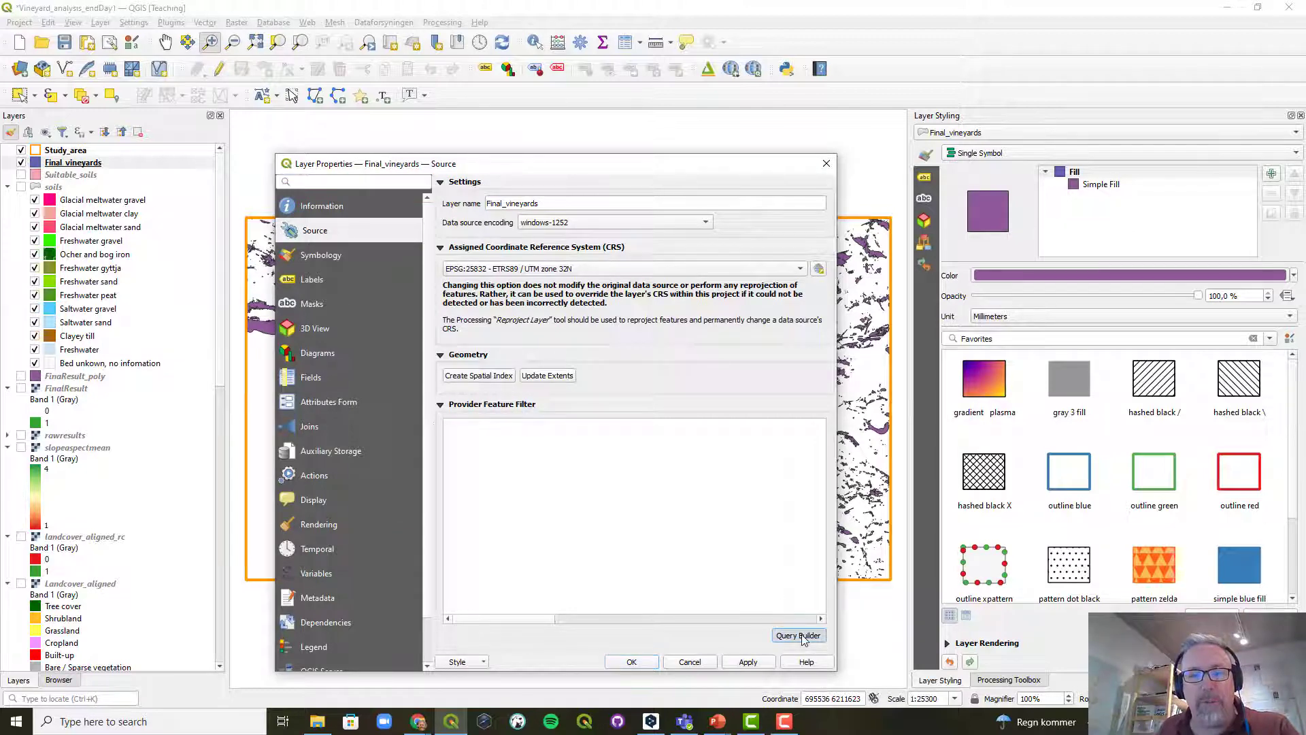
double_click(435, 193)
left_click(508, 414)
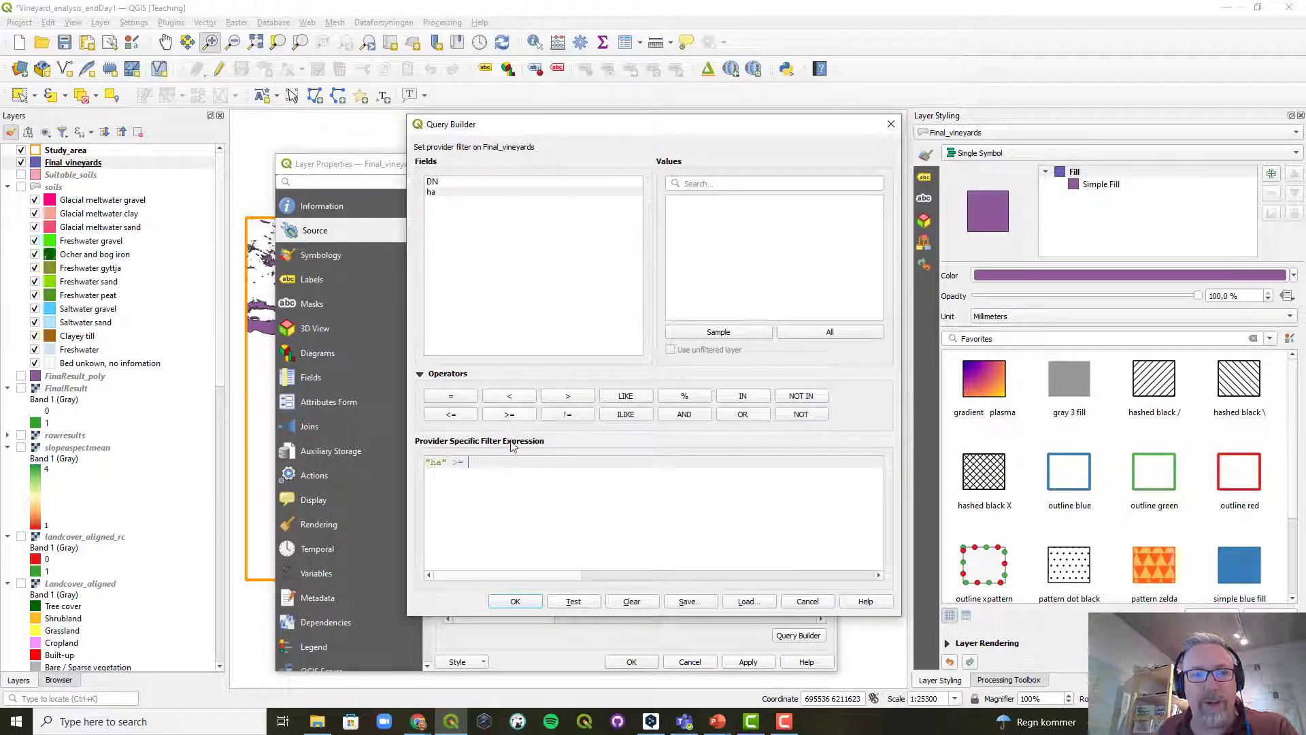
type("1")
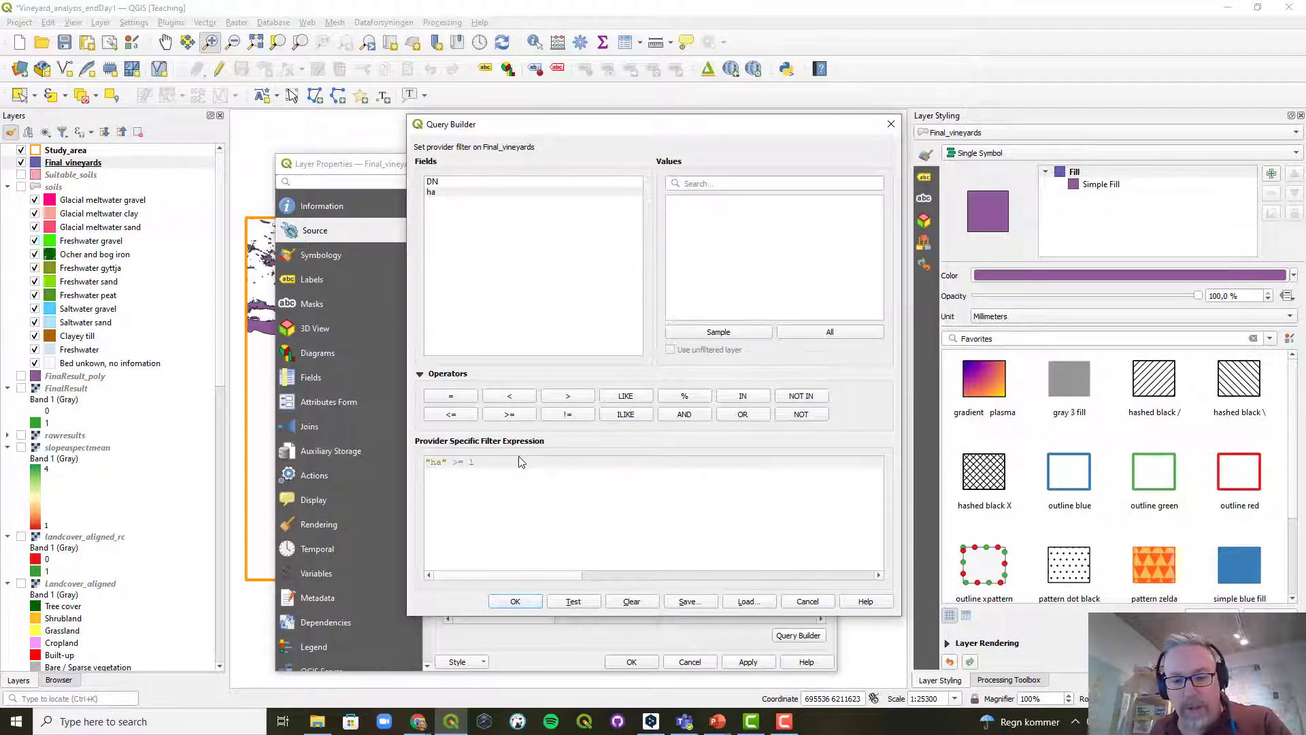
type(",7")
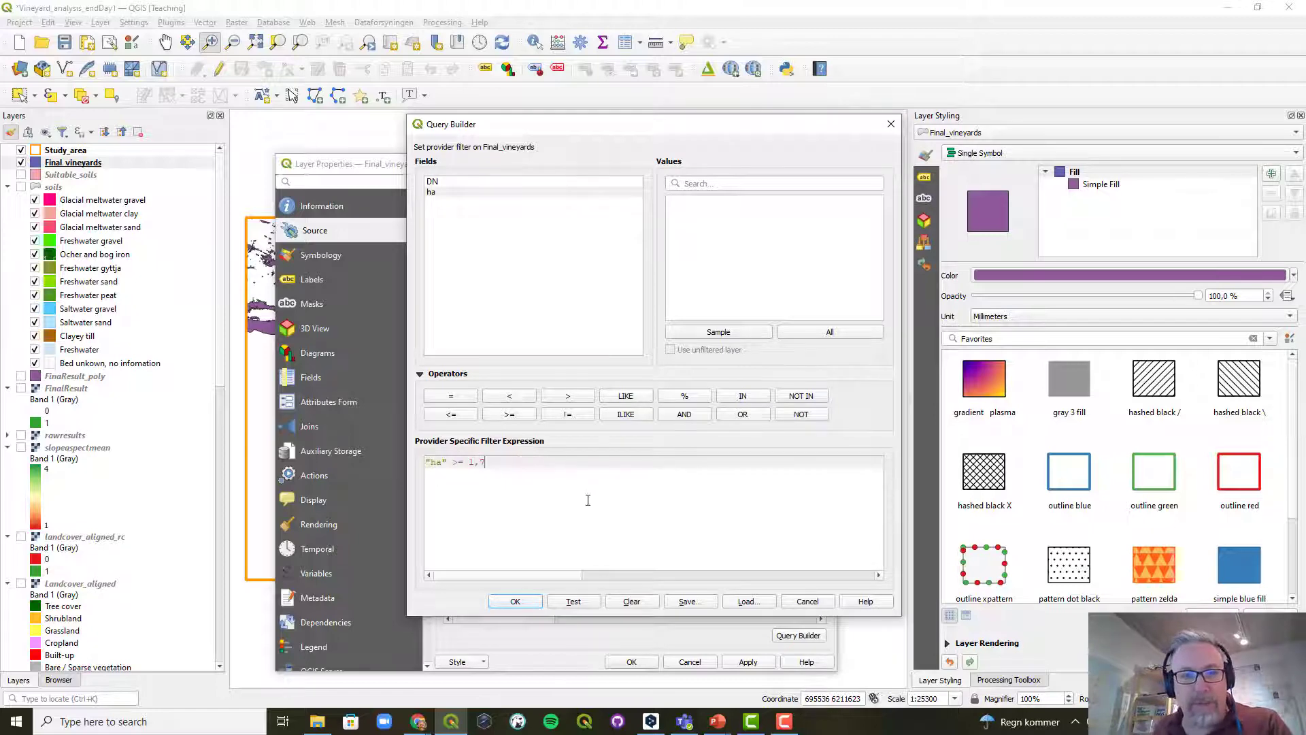
left_click(578, 601)
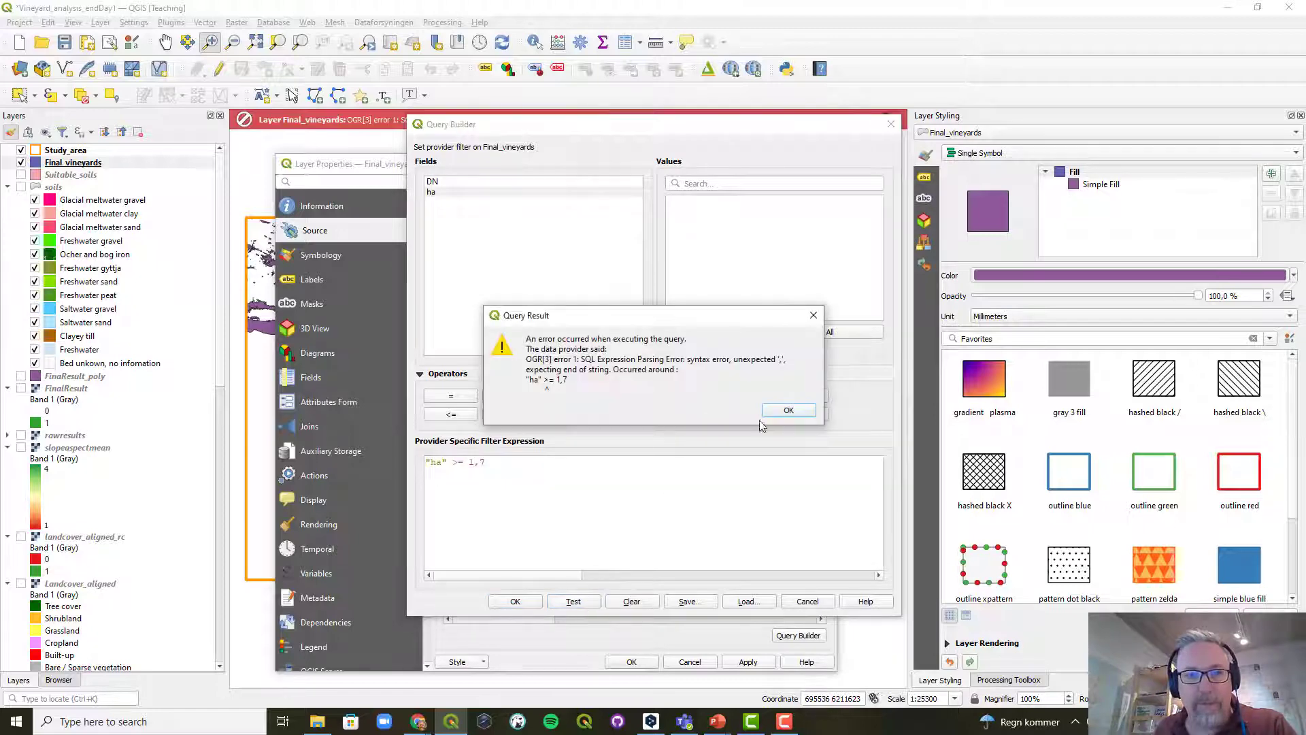
- Correct the filter expression to "ha" >= 1.7, test it and apply it to Final_vineyards, dismissing the error messages
left_click(788, 410)
left_click_drag(480, 463, 474, 463)
type(".")
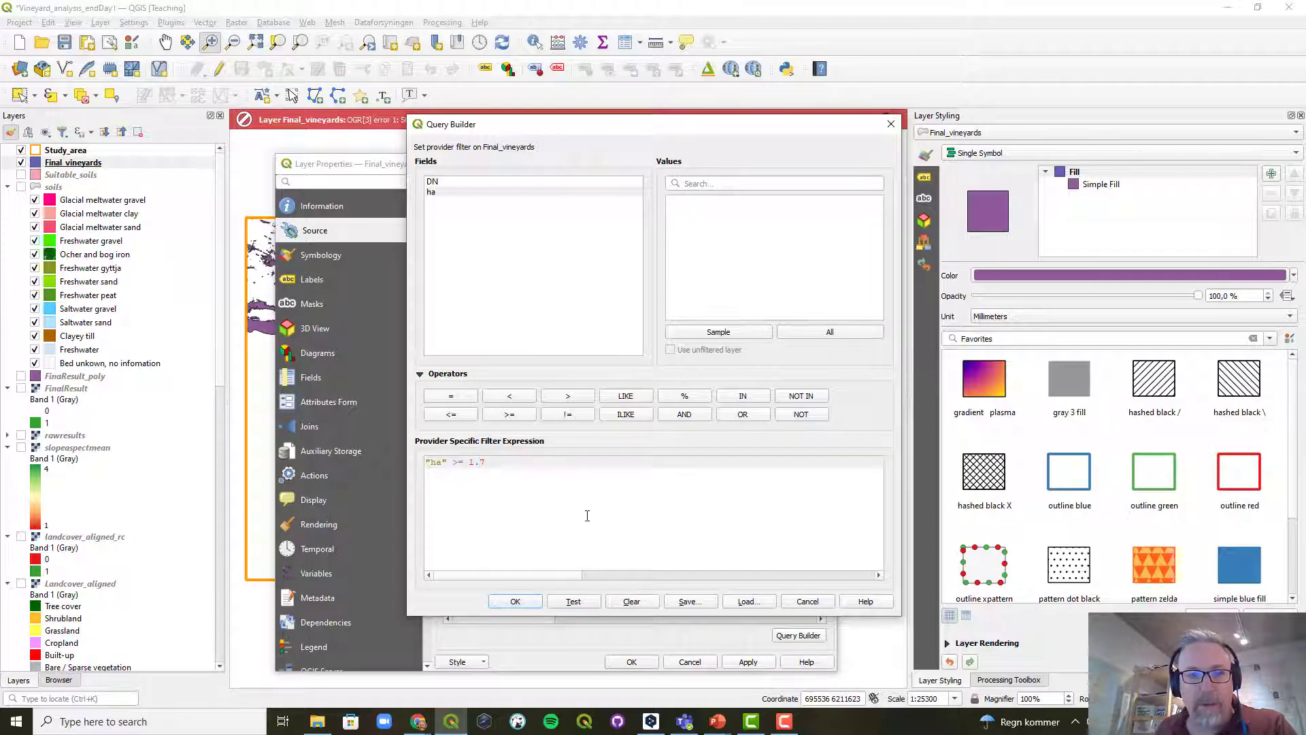
left_click(579, 604)
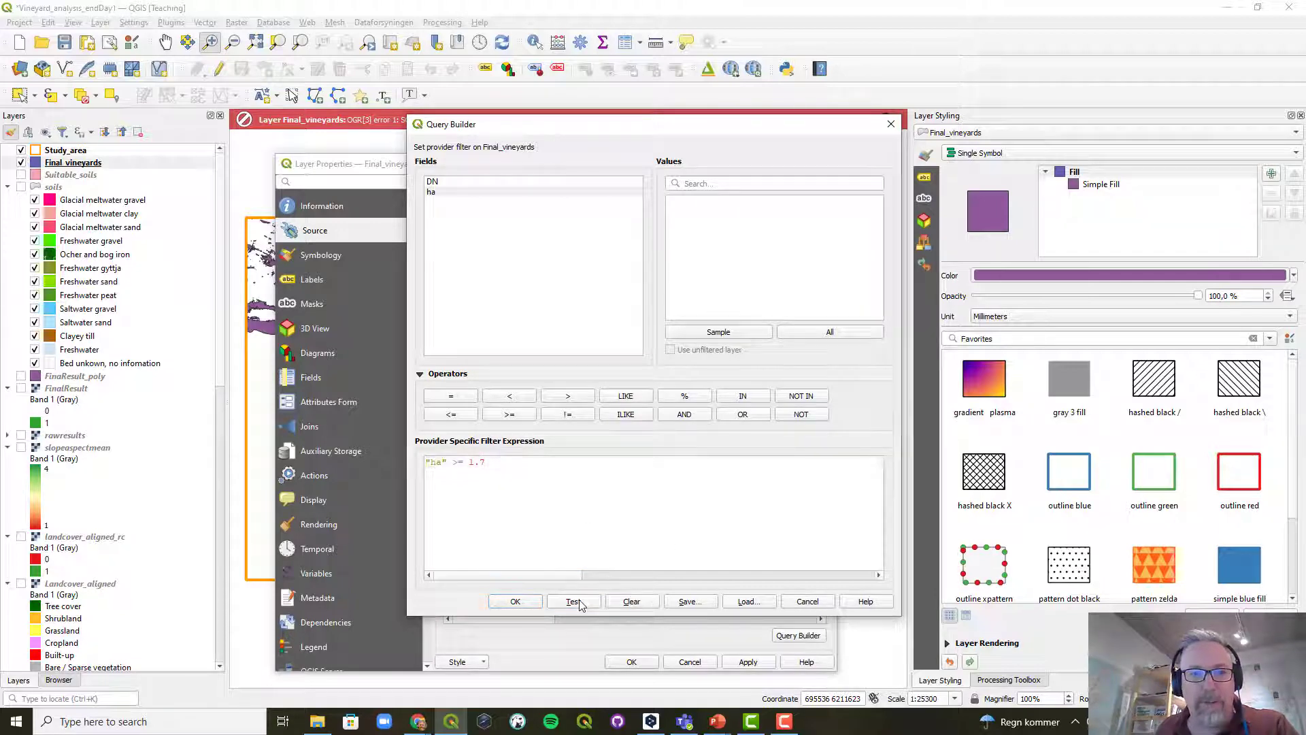
left_click(701, 389)
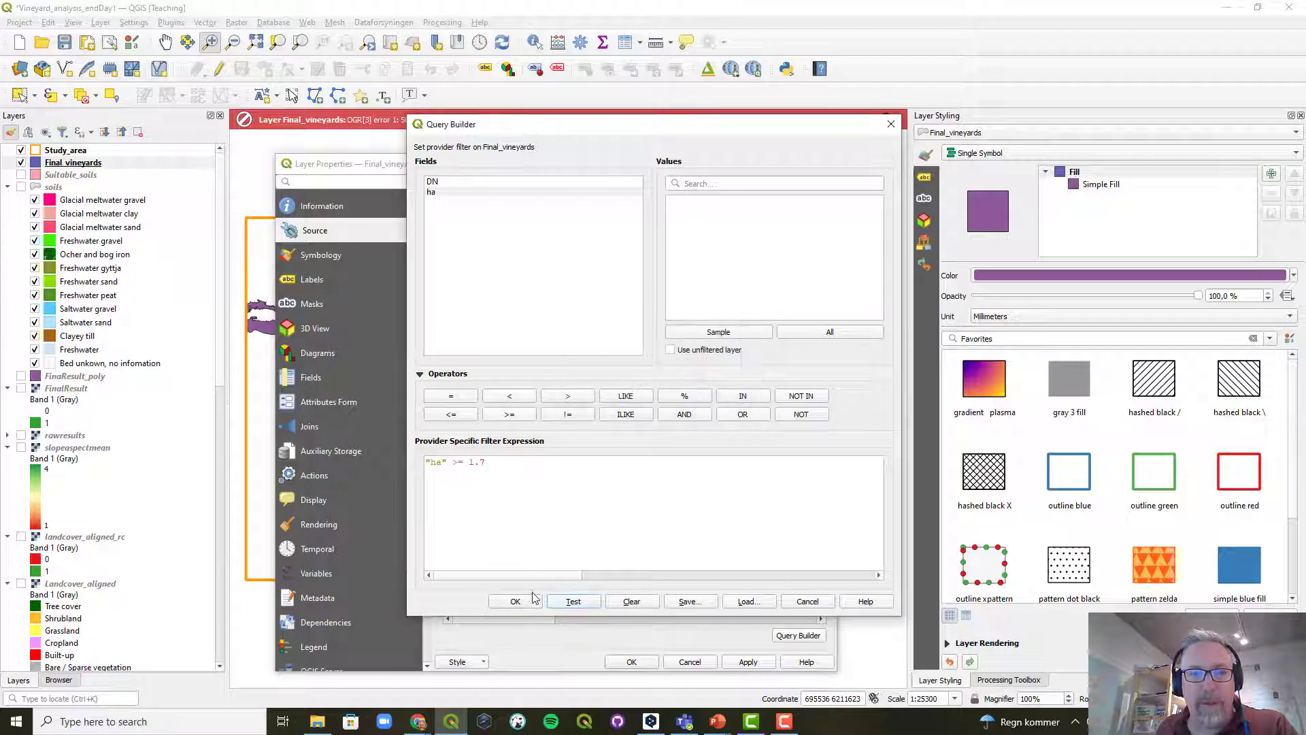
left_click(516, 602)
left_click(631, 661)
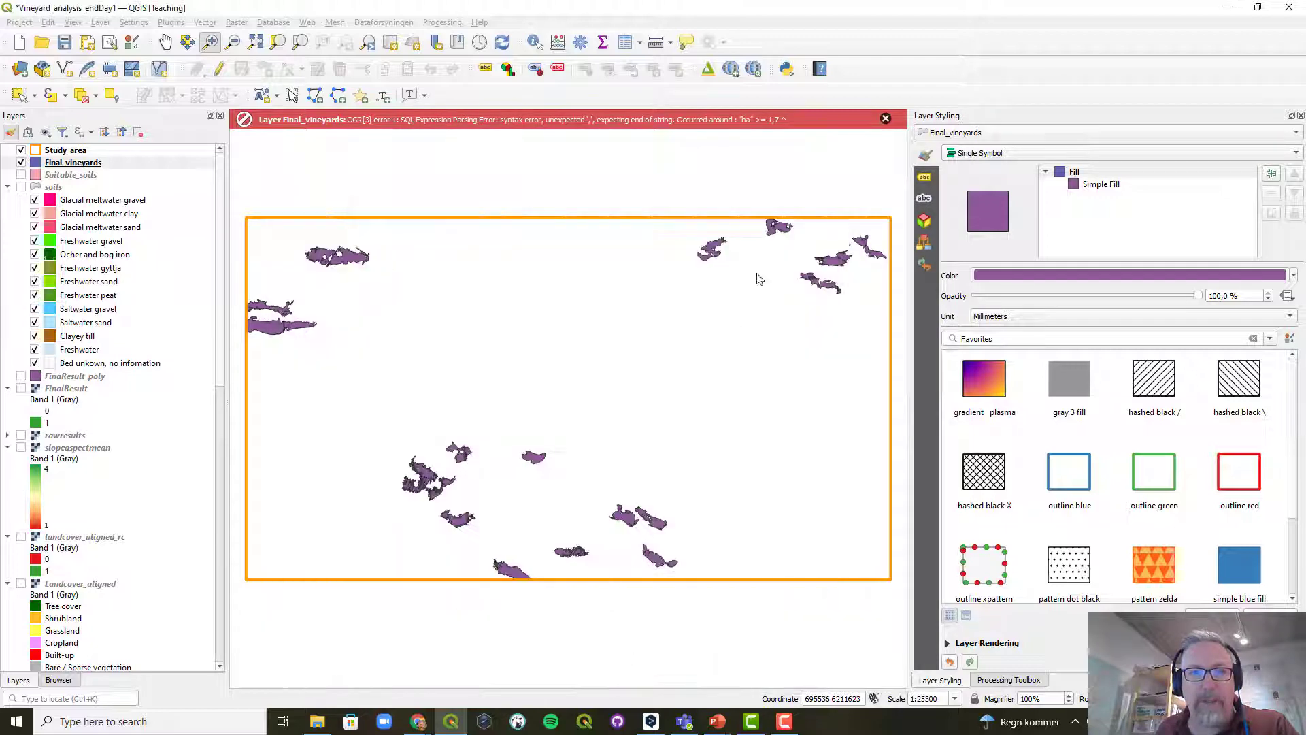
left_click(884, 119)
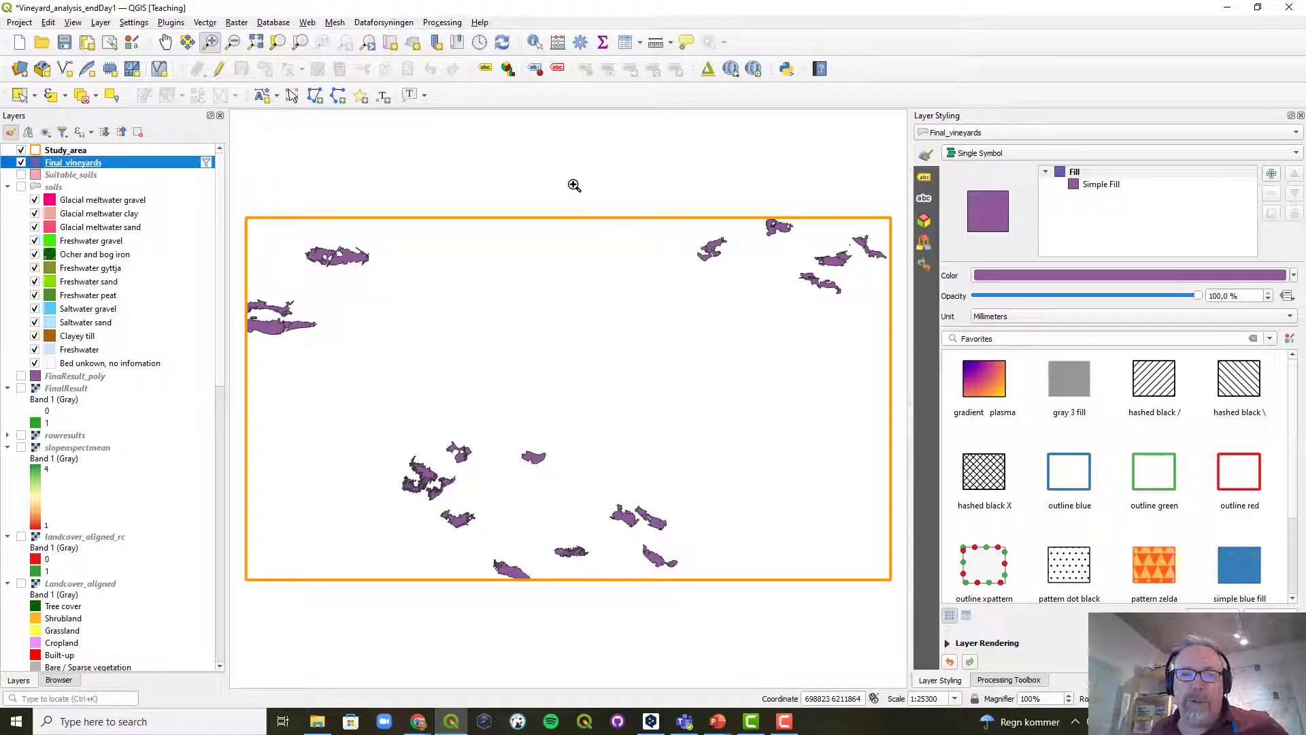
- Show the Google Satellite layer beneath the vineyard polygons and hide the Contour layer
scroll(102, 476, "down", 10)
left_click(21, 665)
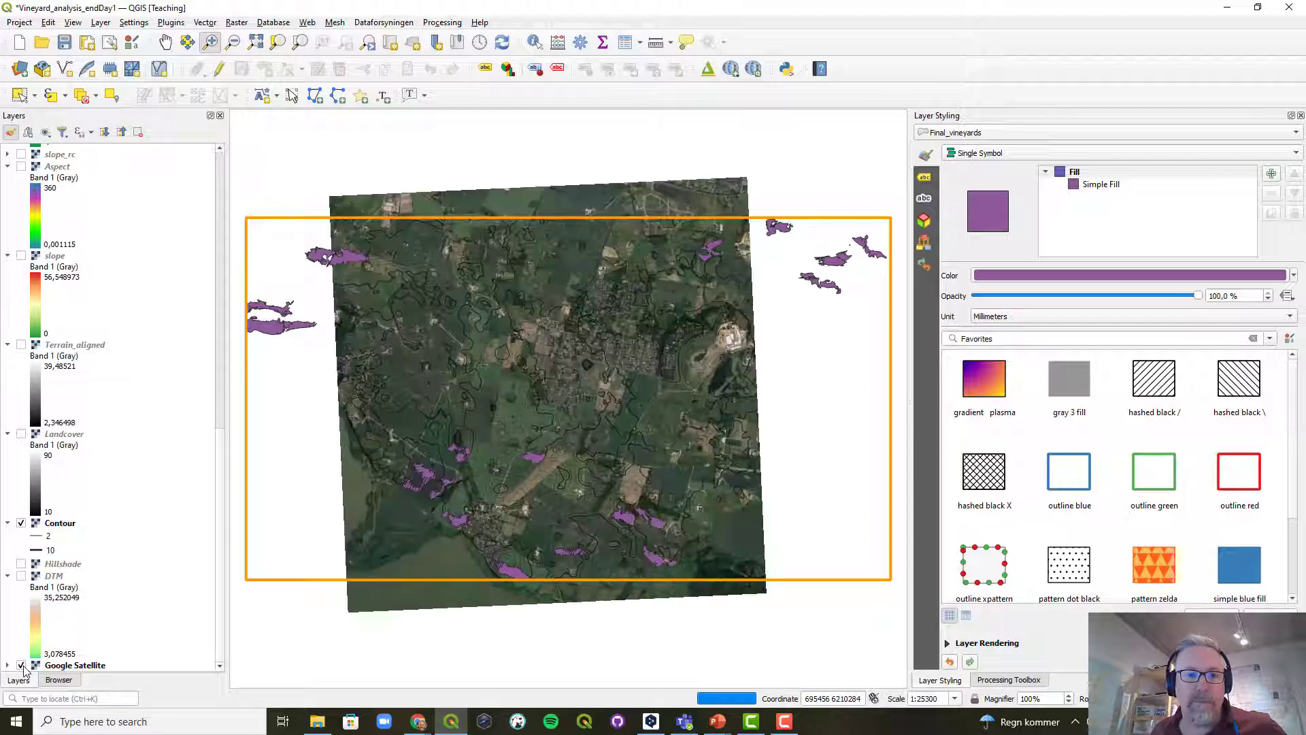
left_click(20, 523)
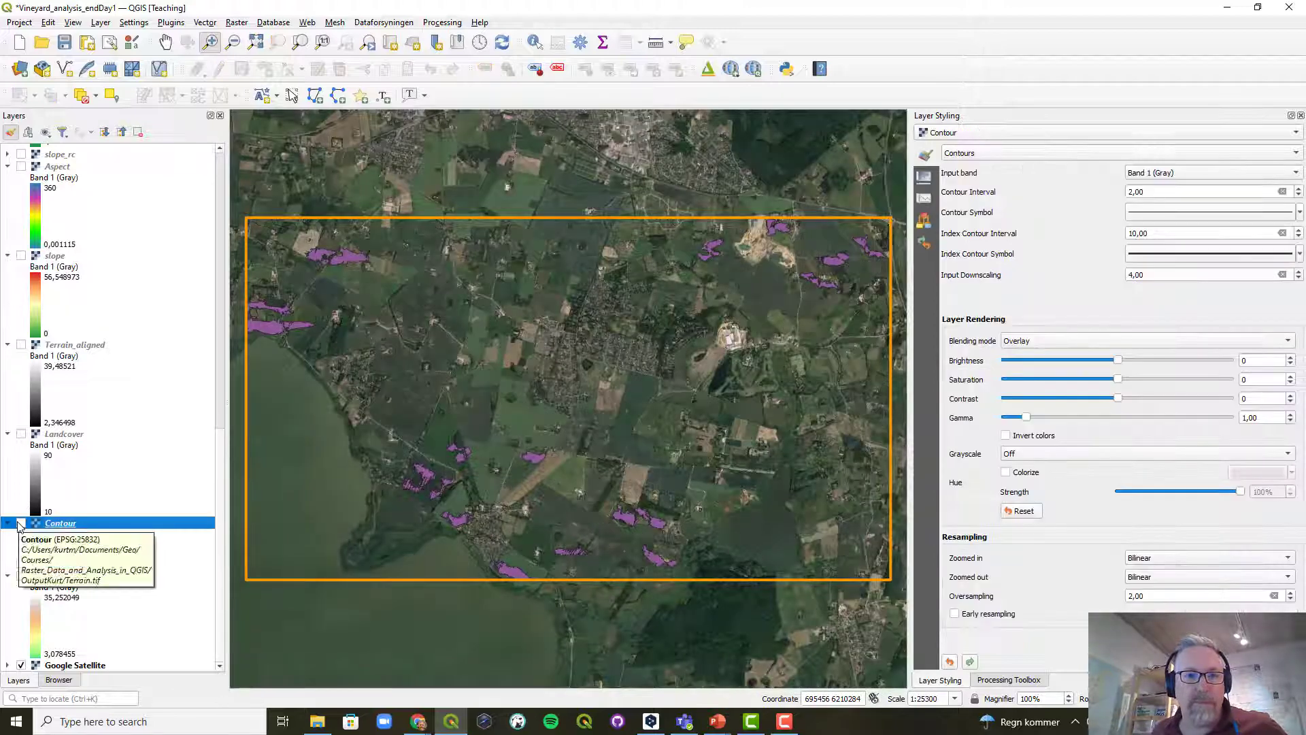